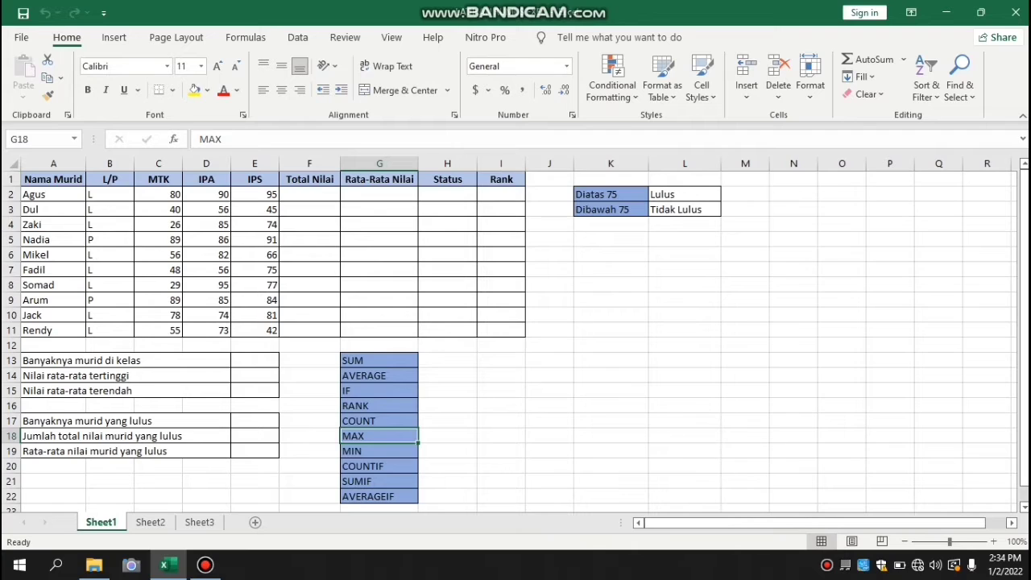
Step: Look through Sheet2 and Sheet3, and return to Sheet1 with cell F2 selected
left_click(310, 194)
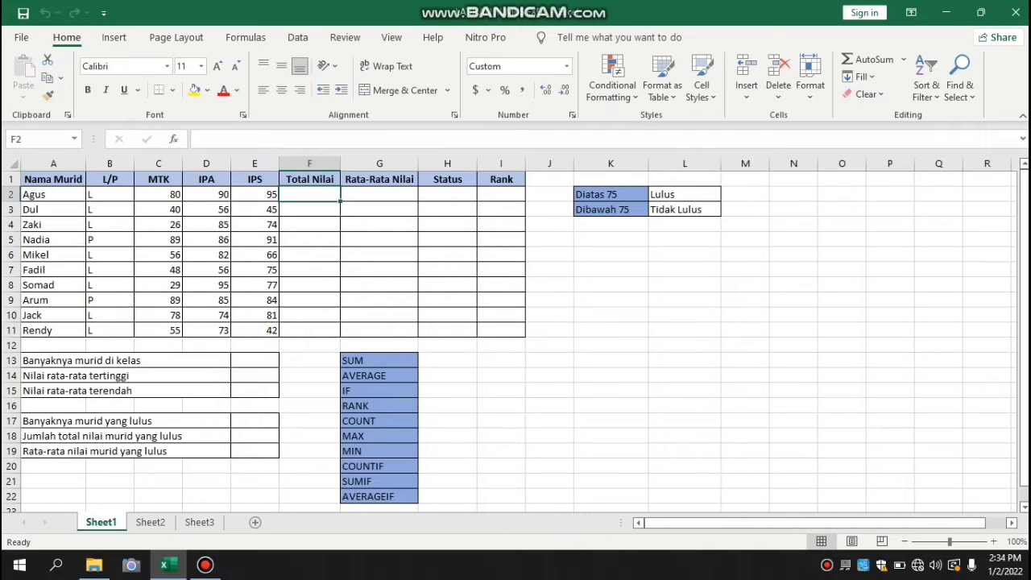
left_click(149, 521)
left_click(199, 521)
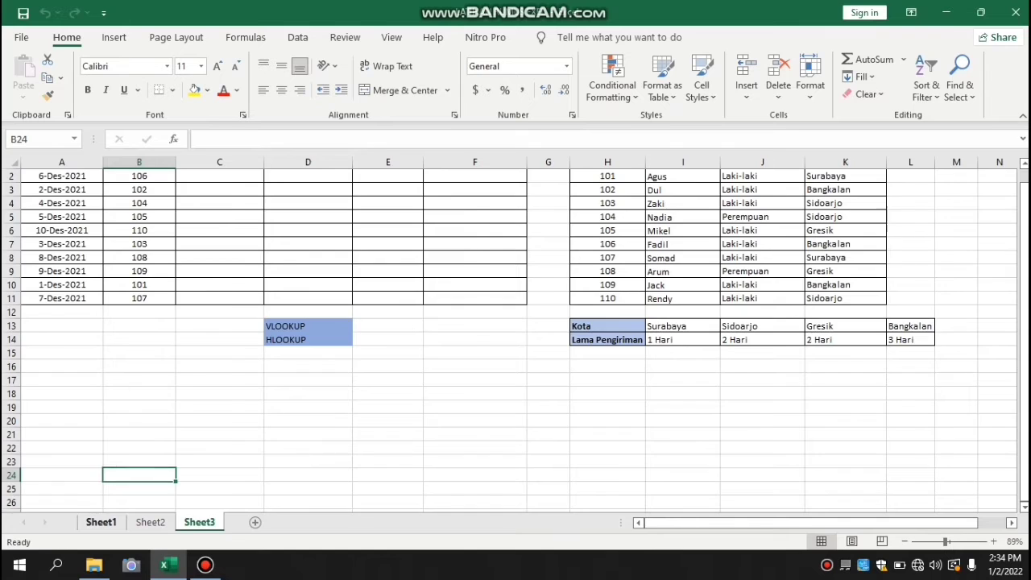
left_click(101, 522)
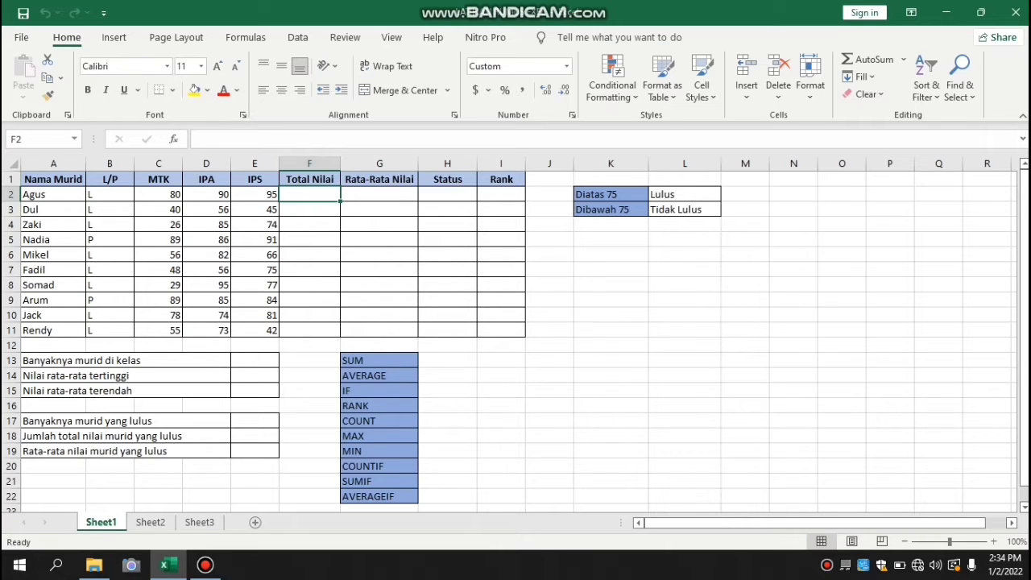
Step: Calculate the first student's total score in F2 with the formula =SUM(C2:E2)
type("=")
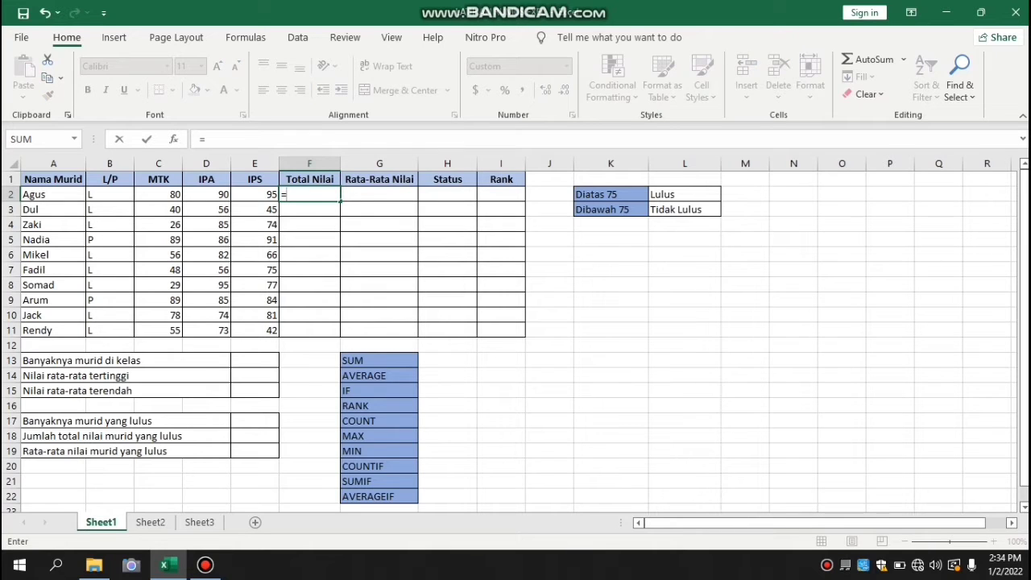
type("sum(")
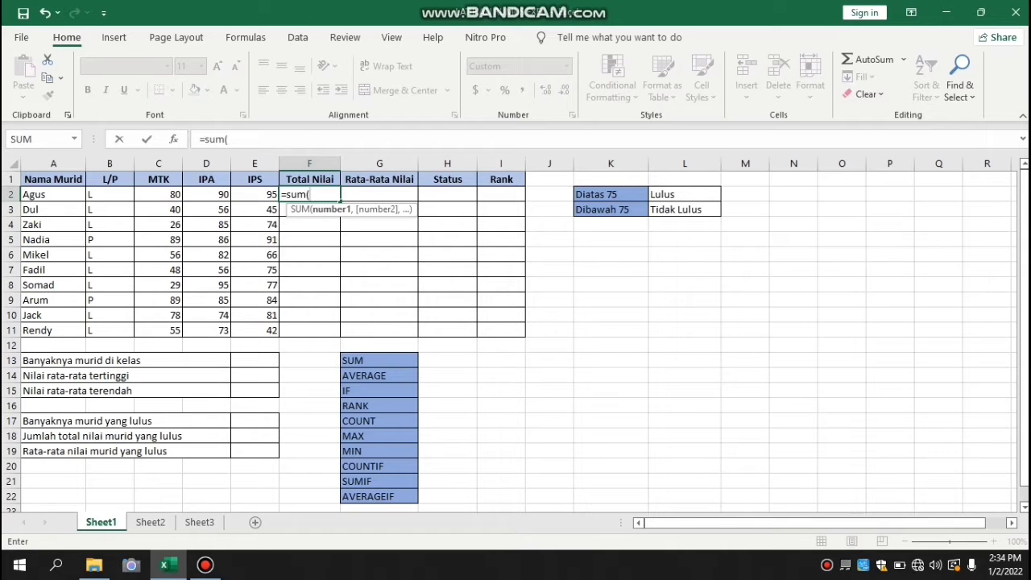
left_click_drag(153, 194, 277, 194)
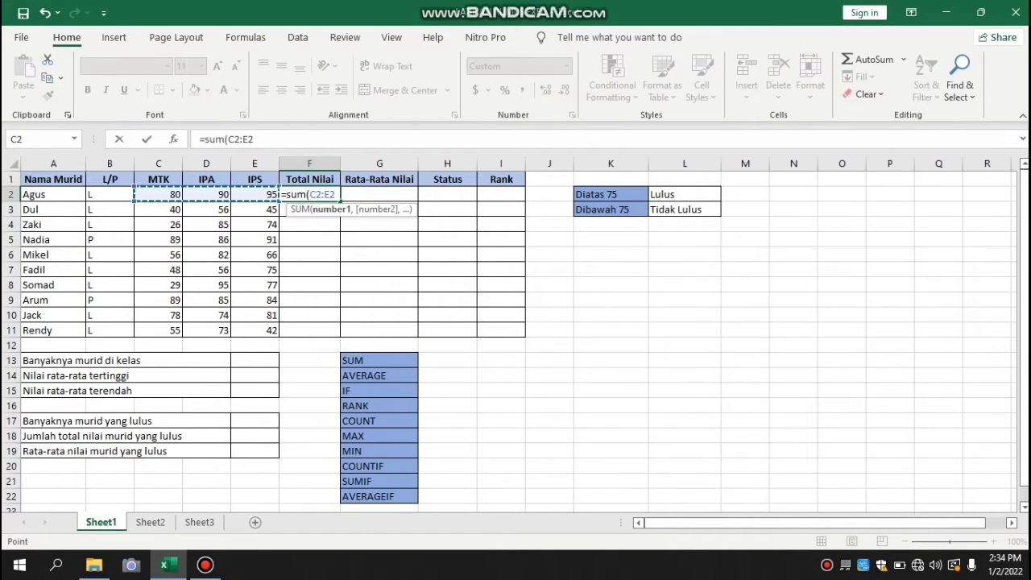
type(")")
key("Return")
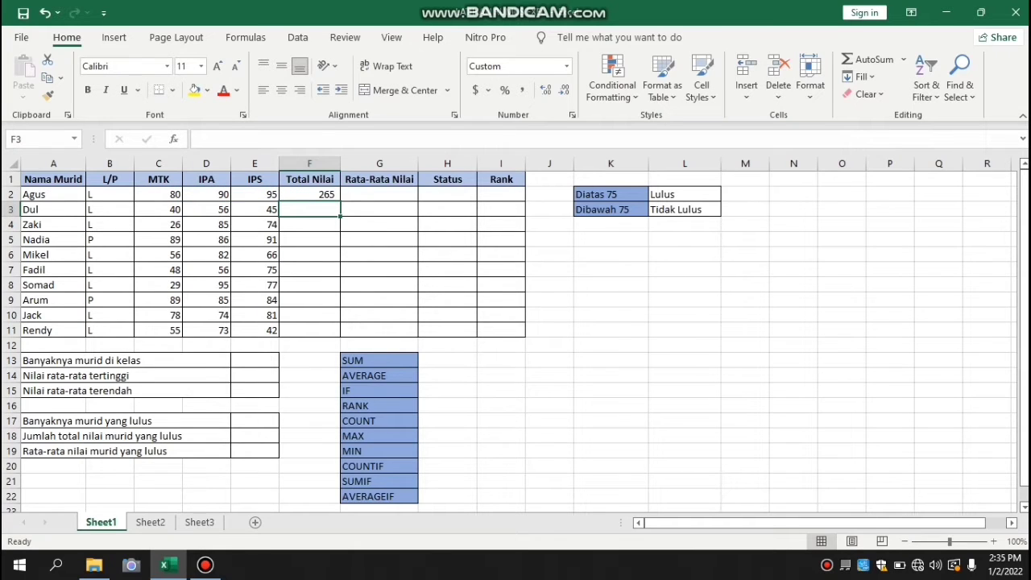
Step: Copy the SUM formula from F2 down the Total Nilai column to F11
left_click(309, 194)
left_click(310, 209)
left_click(309, 194)
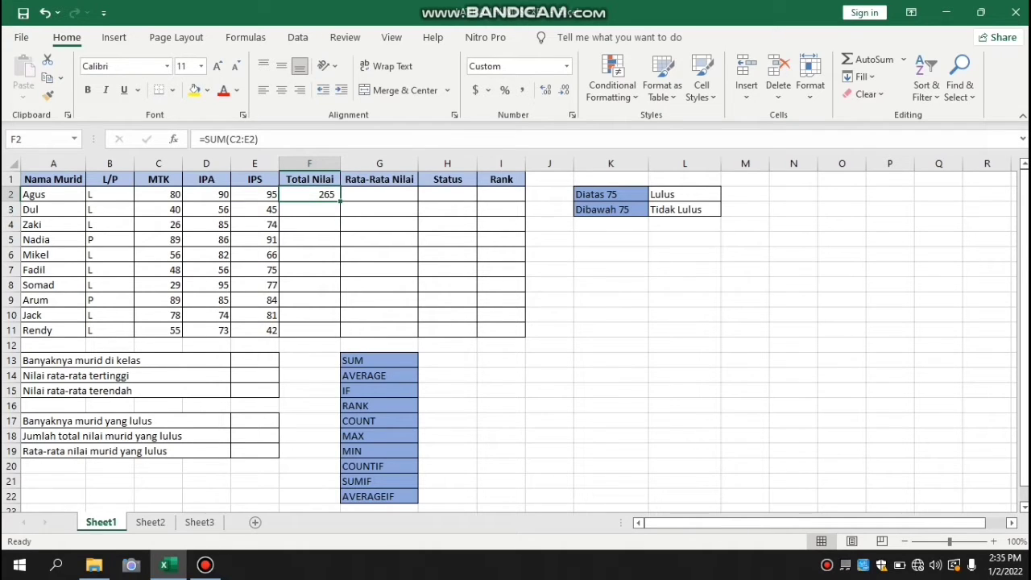
left_click(309, 209)
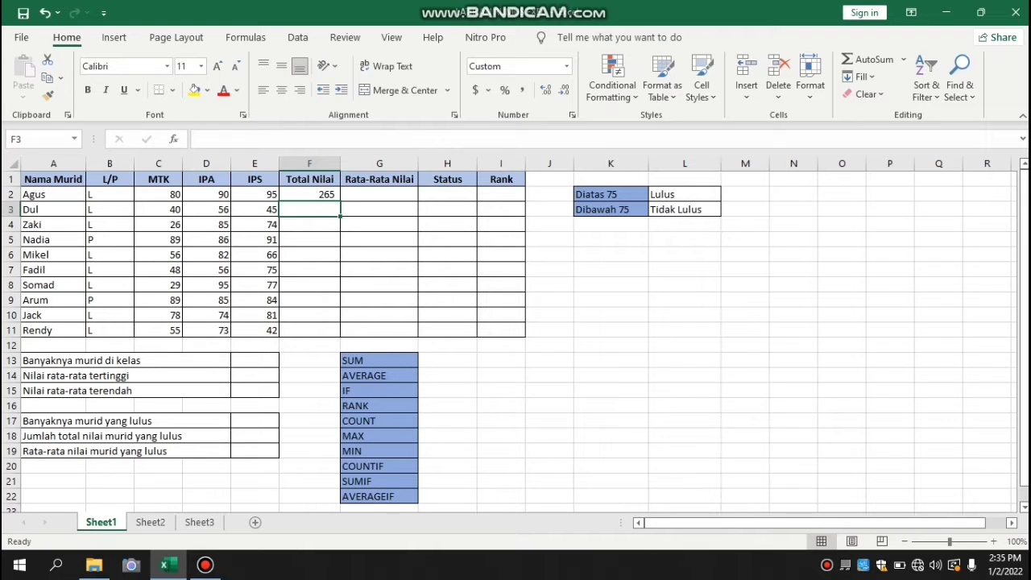
left_click(309, 194)
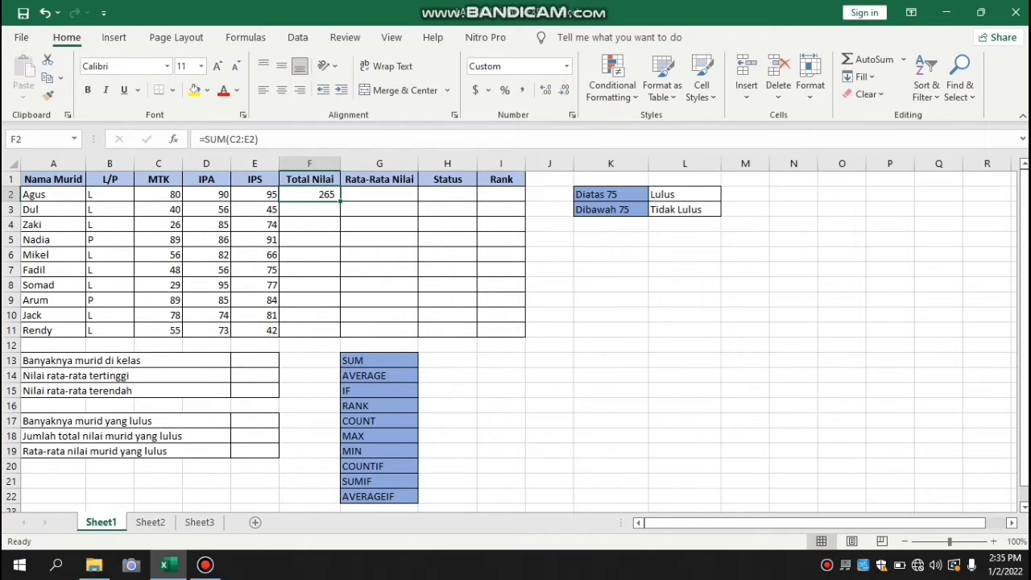
left_click_drag(340, 201, 340, 336)
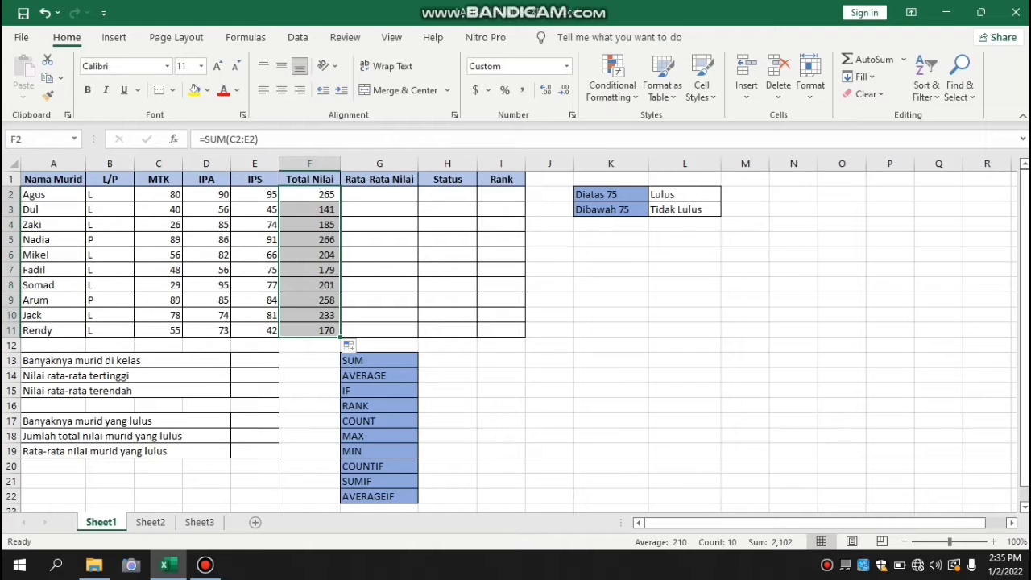
Step: Calculate the first student's average in G2 with =AVERAGE(C2:E2) and fill the formula down to G11
left_click(379, 194)
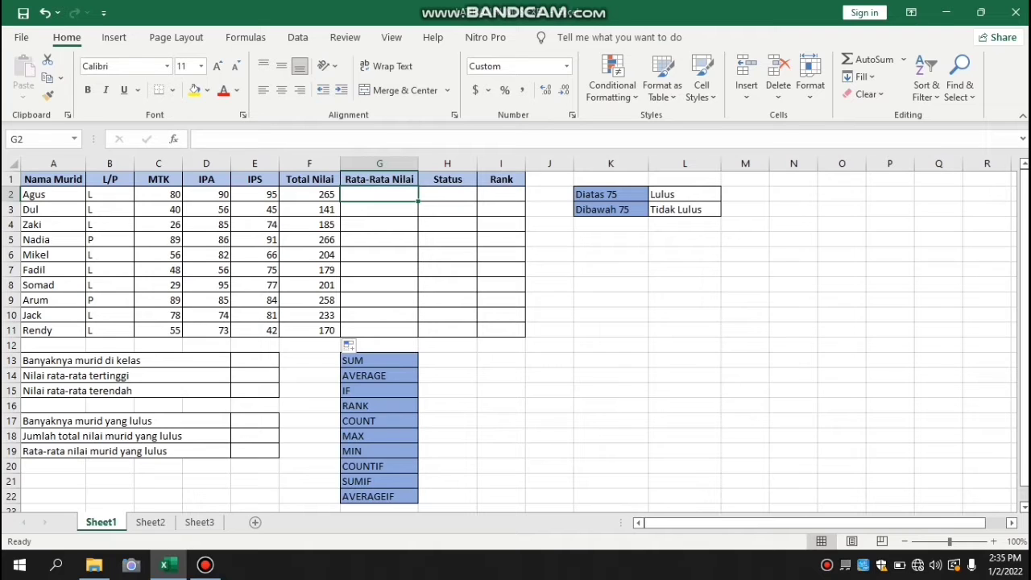
type("=avaer")
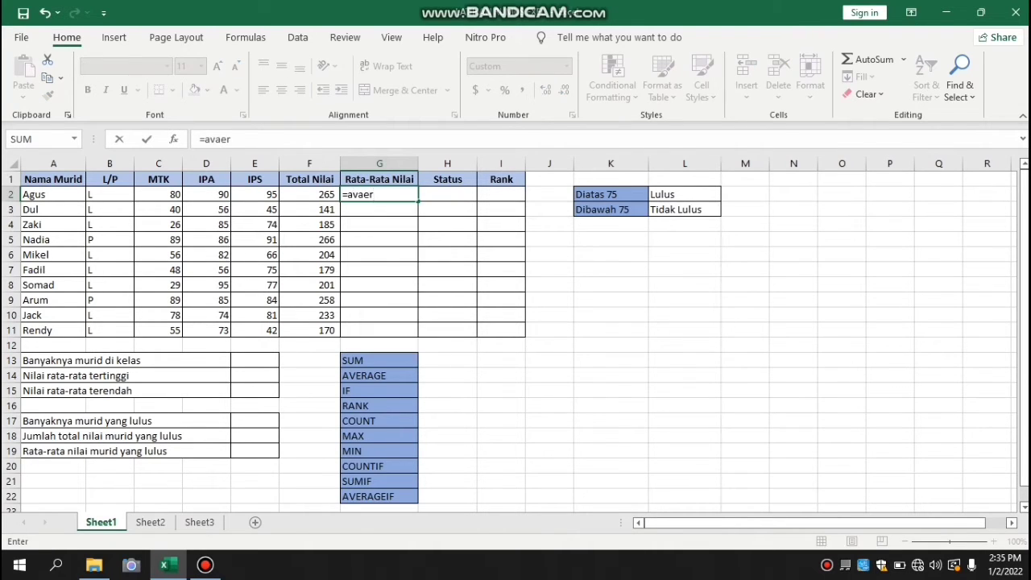
key("BackSpace")
key("BackSpace")
key("BackSpace")
type("erage(")
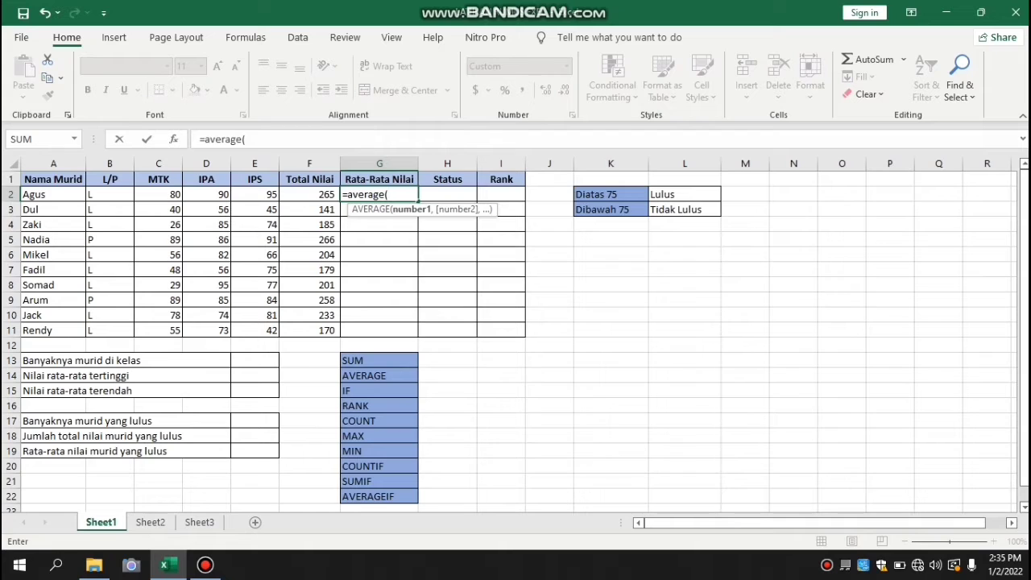
left_click_drag(161, 194, 278, 196)
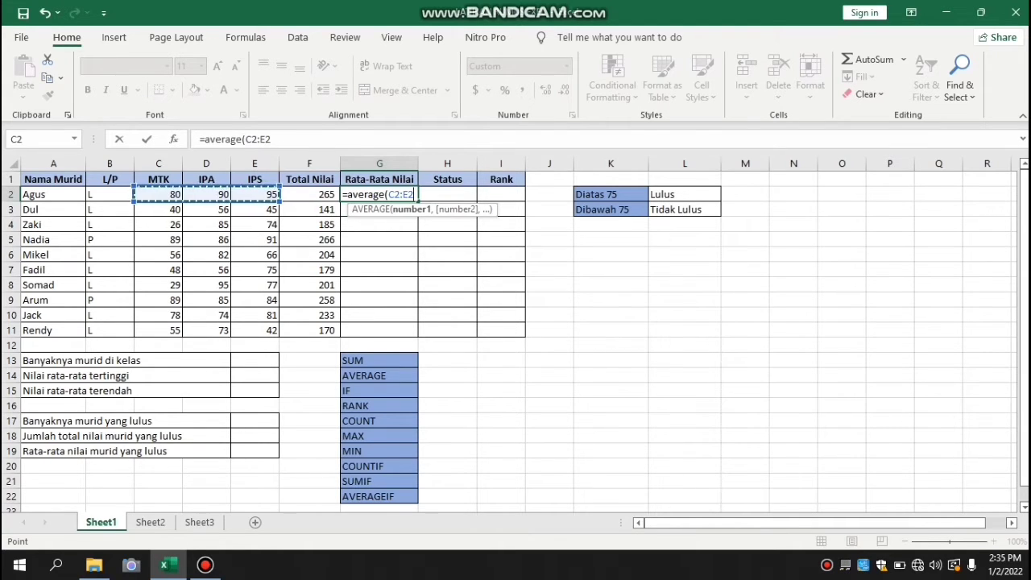
key("Return")
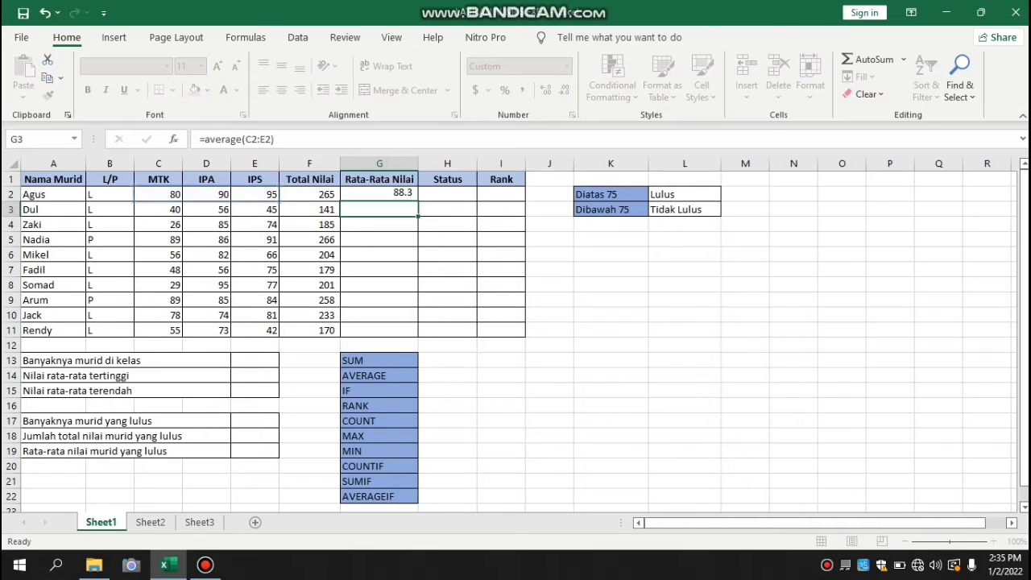
key("Up")
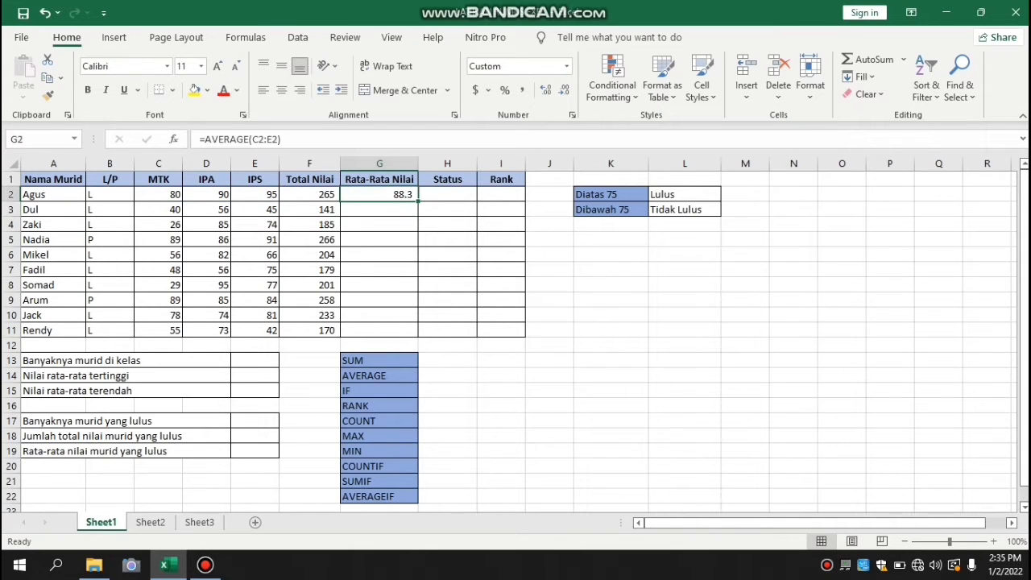
left_click_drag(418, 201, 418, 336)
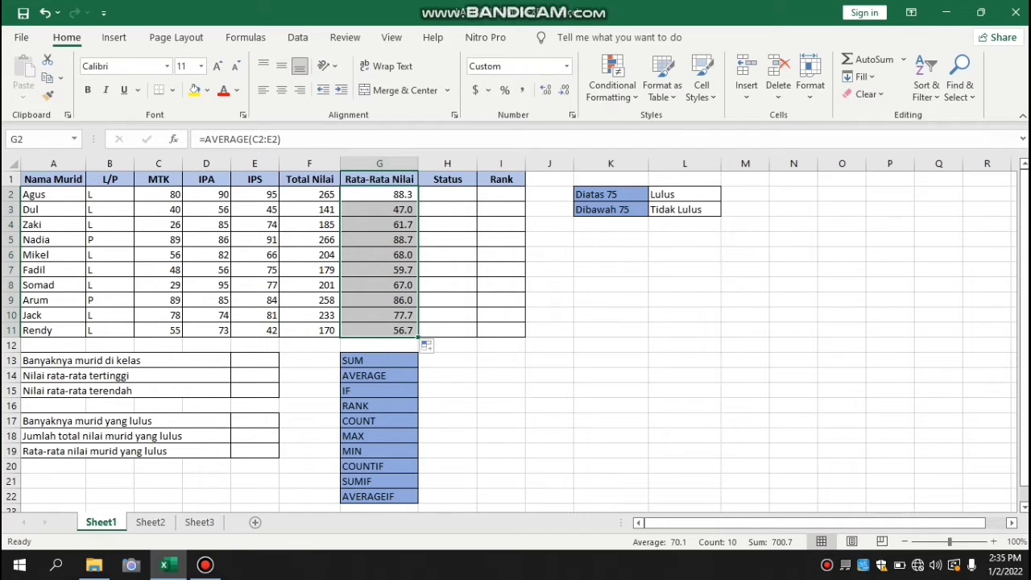
Step: Enter the formula =IF(G2>75,"Lulus","Tidak Lulus") in H2 to determine the first student's status
left_click(447, 194)
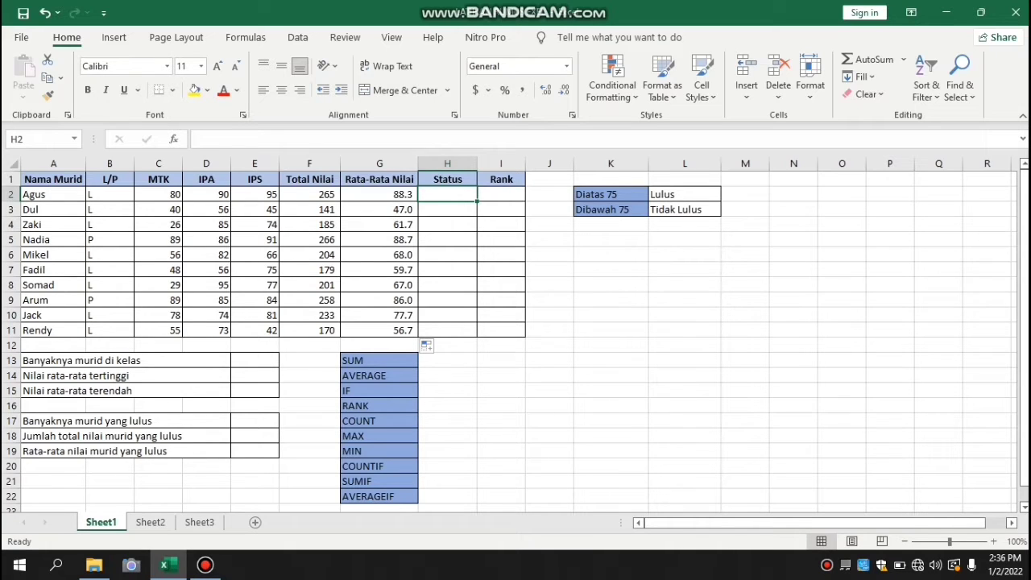
type("=")
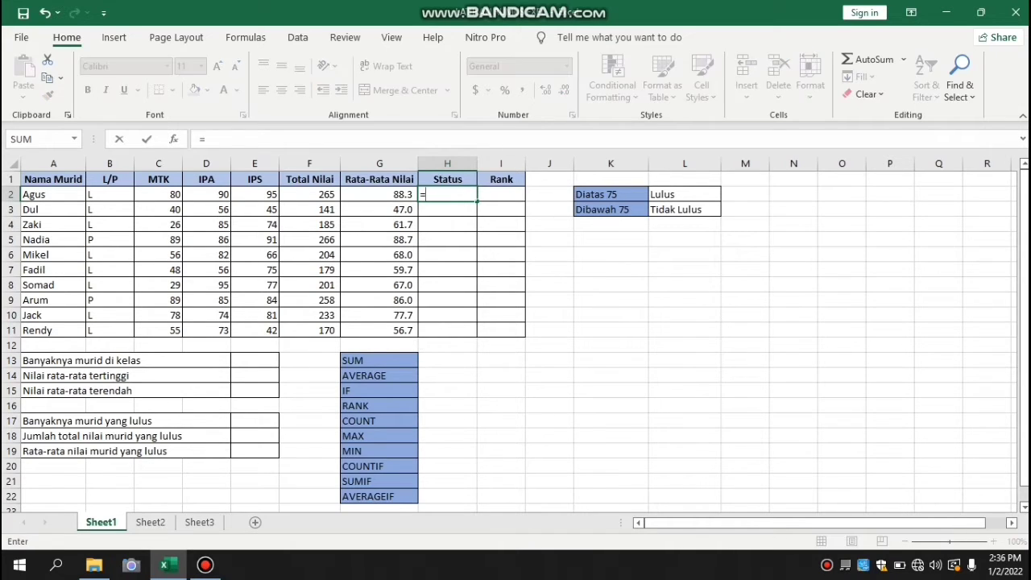
type("if(")
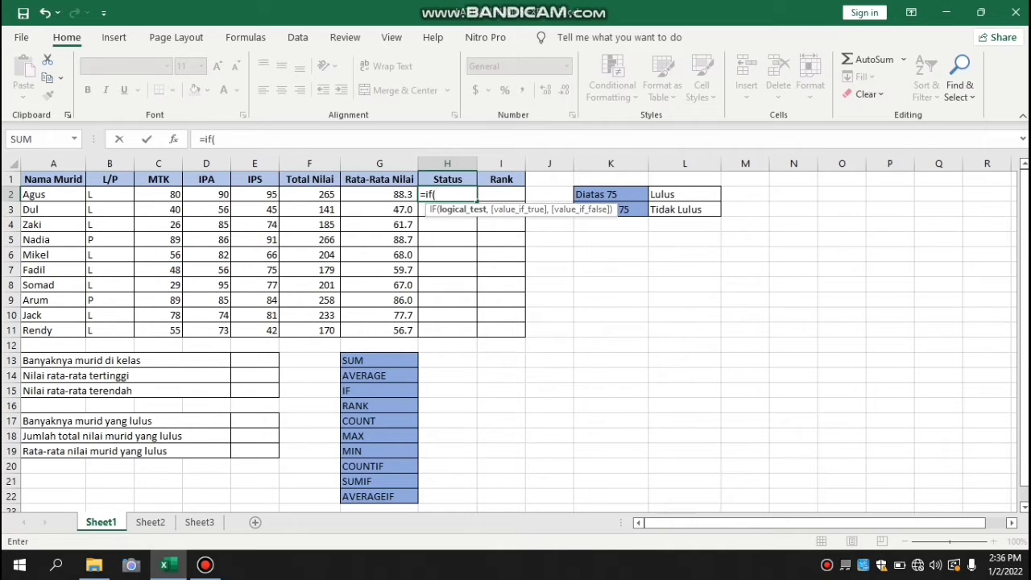
key("Left")
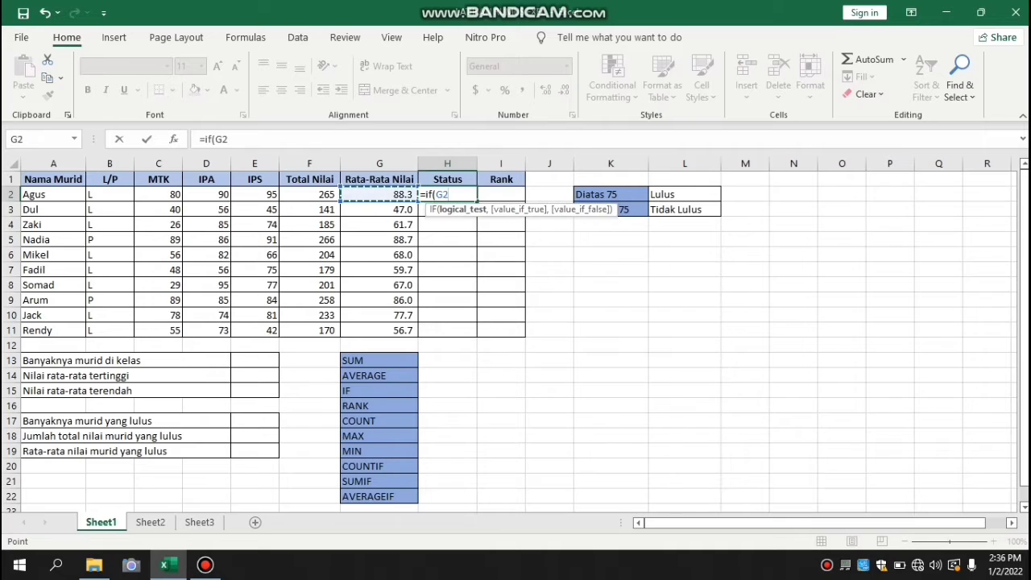
type(">75,")
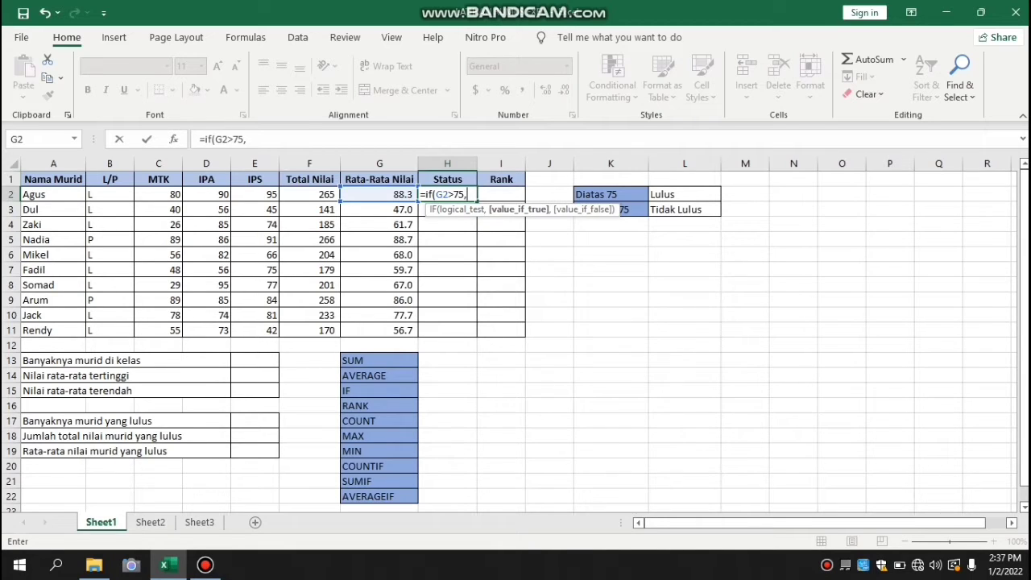
type("\"")
type("Lulus\",")
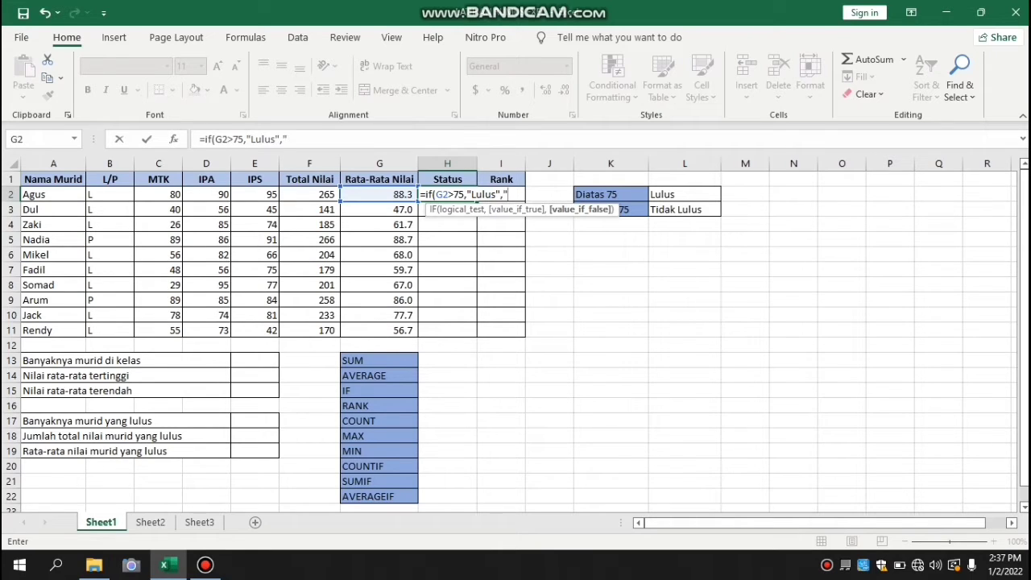
type("Tidak Lulus")
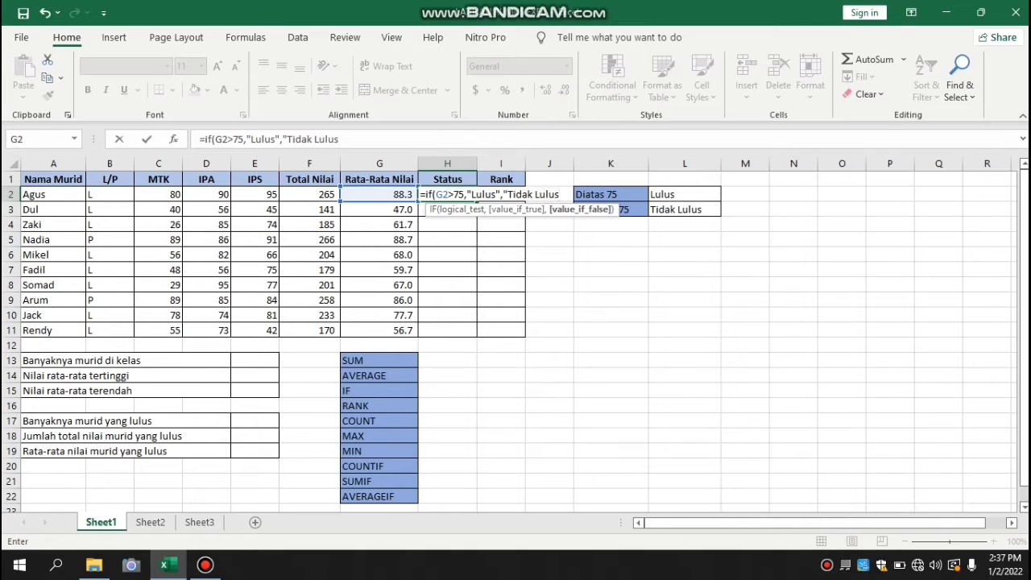
type("\")")
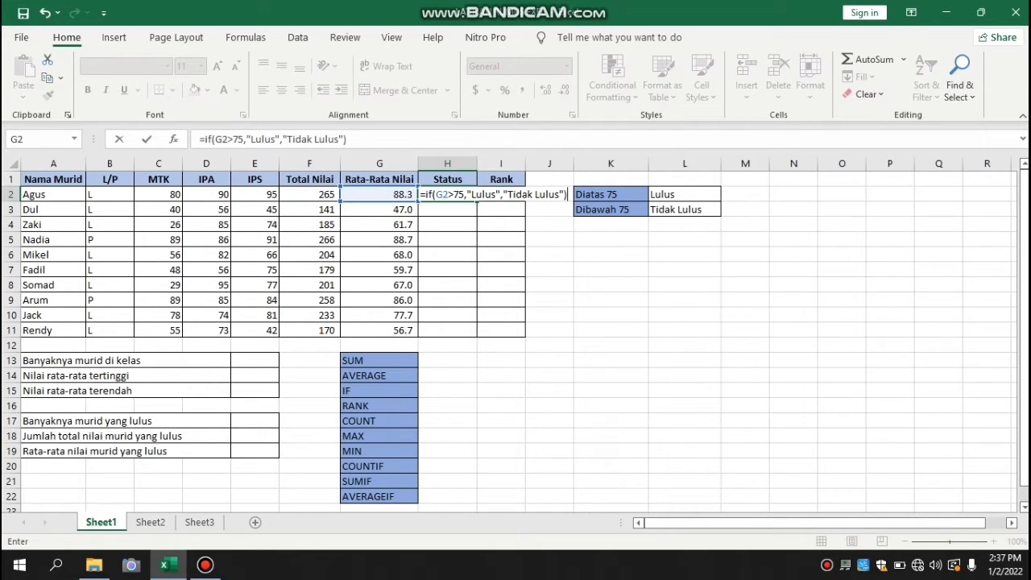
key("Return")
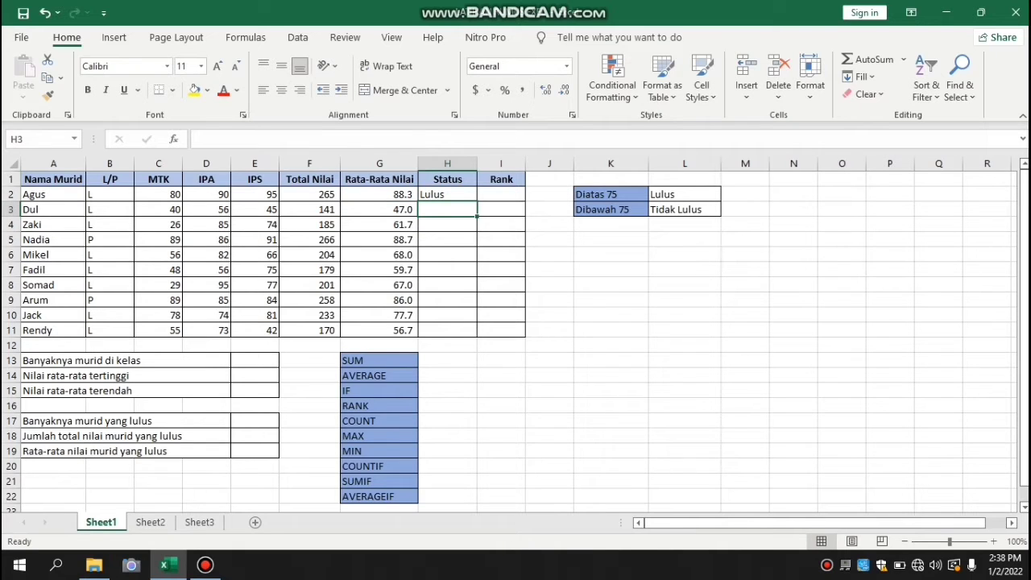
Step: Fill the IF formula from H2 down to H11 and check the copied formula in H3
left_click(447, 194)
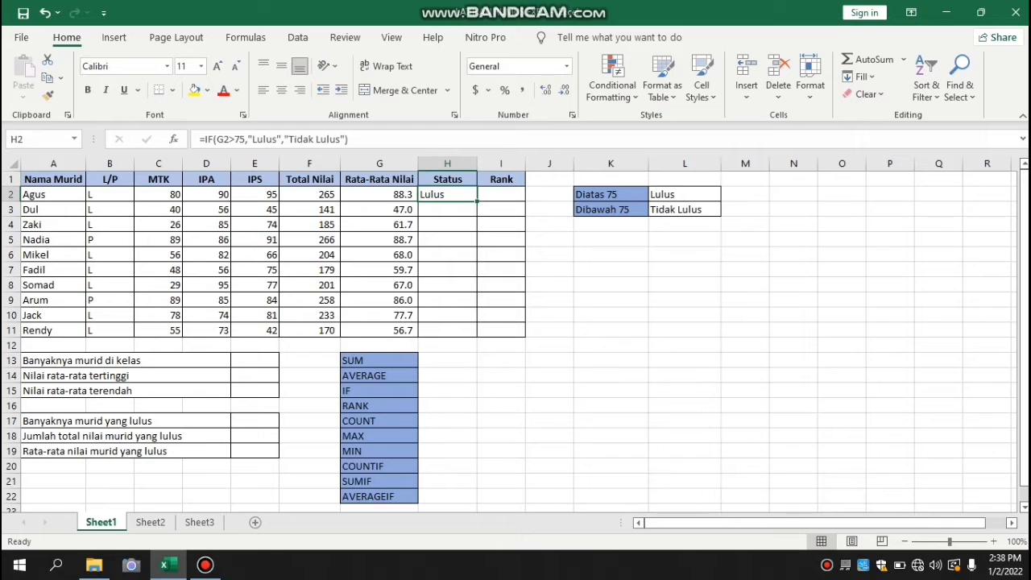
left_click_drag(477, 201, 477, 334)
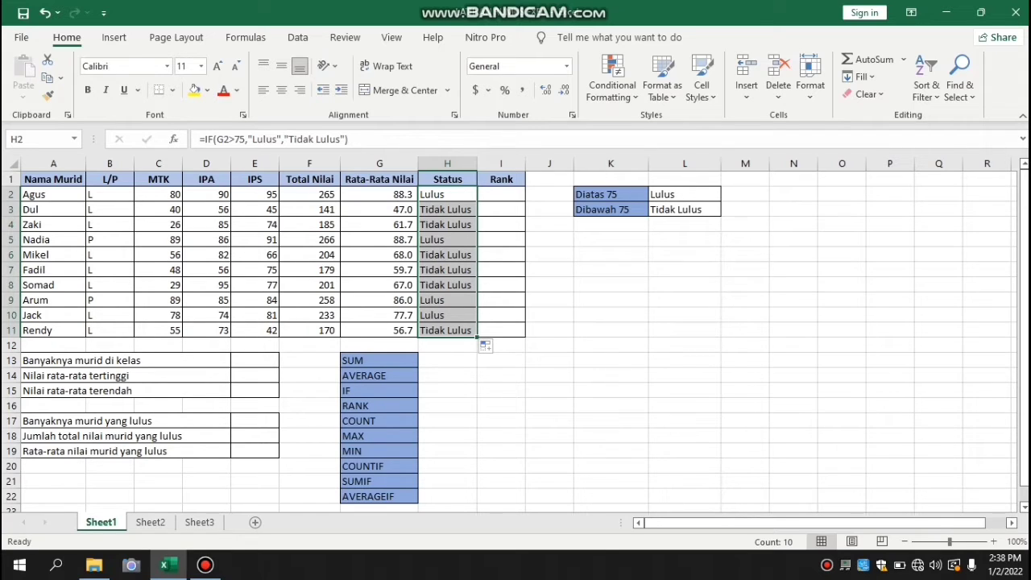
left_click(447, 209)
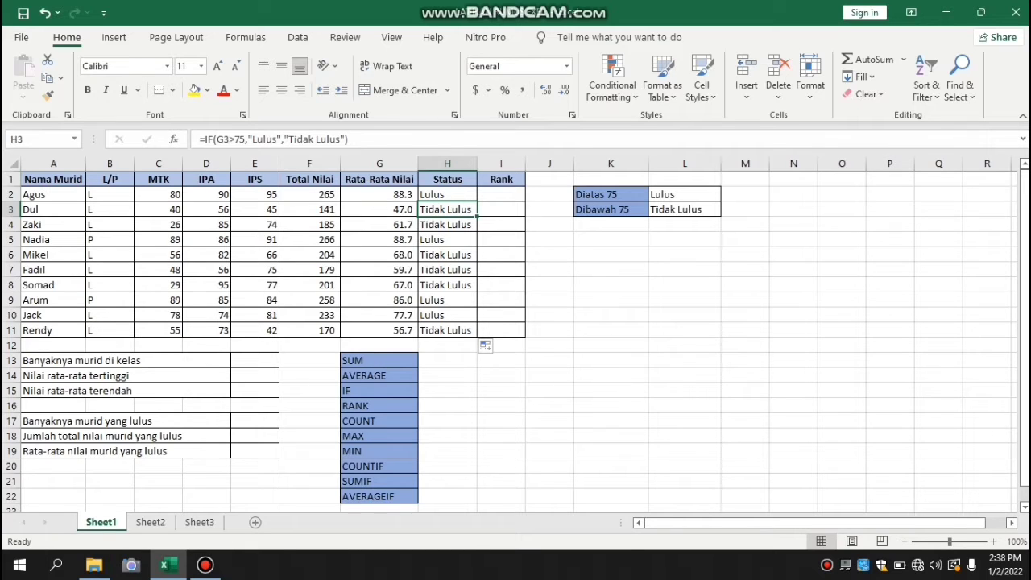
Step: Rank the first student's average in I2 with =RANK(G2,$G$2:$G$11) and fill the formula down to I11
left_click(501, 194)
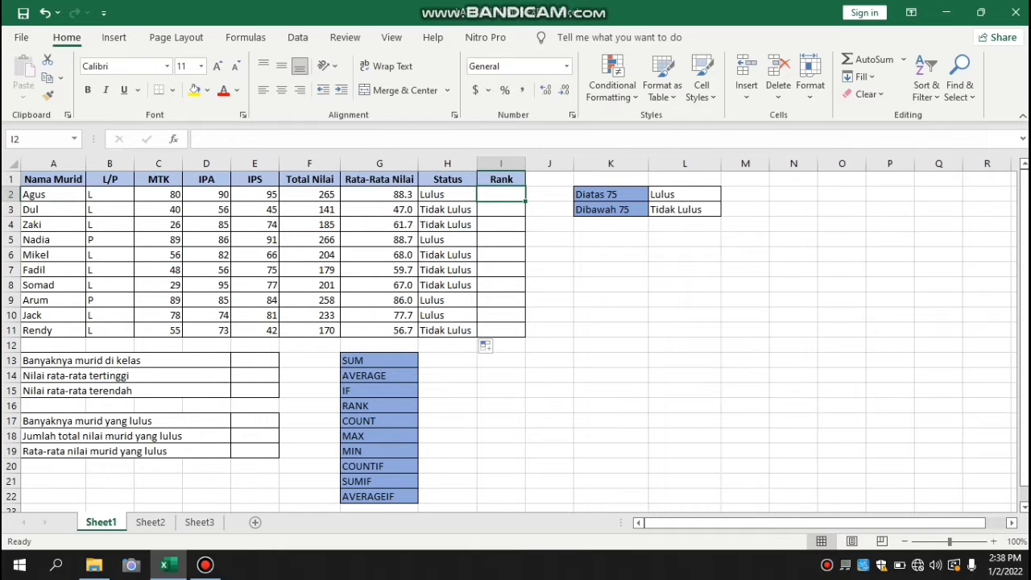
type("=ran")
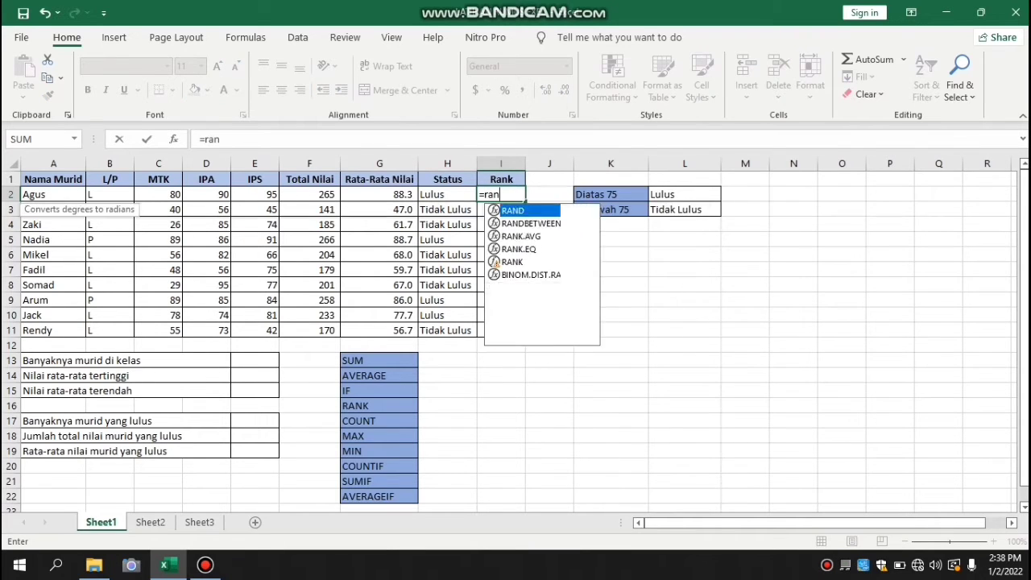
type("k(")
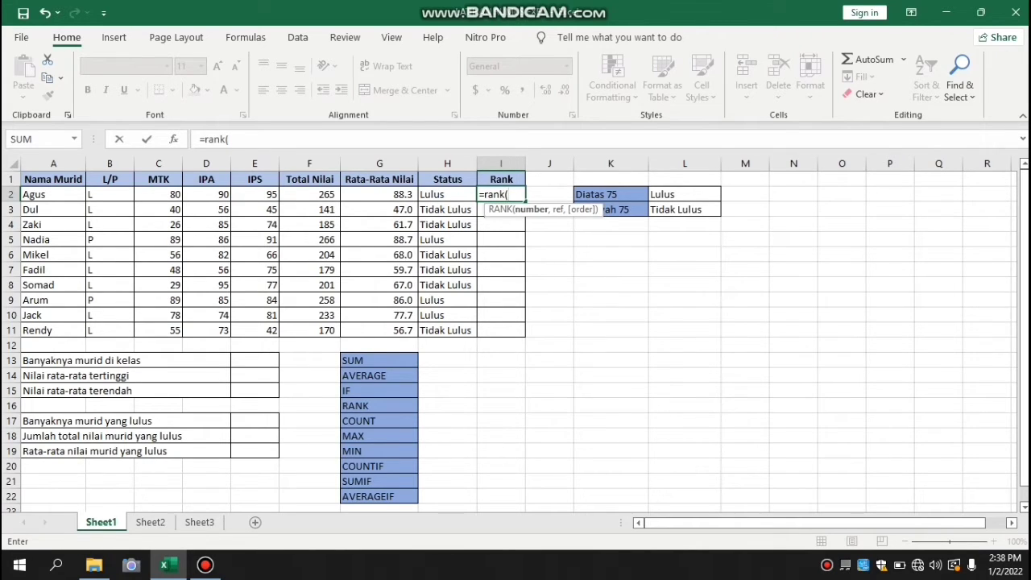
left_click(379, 194)
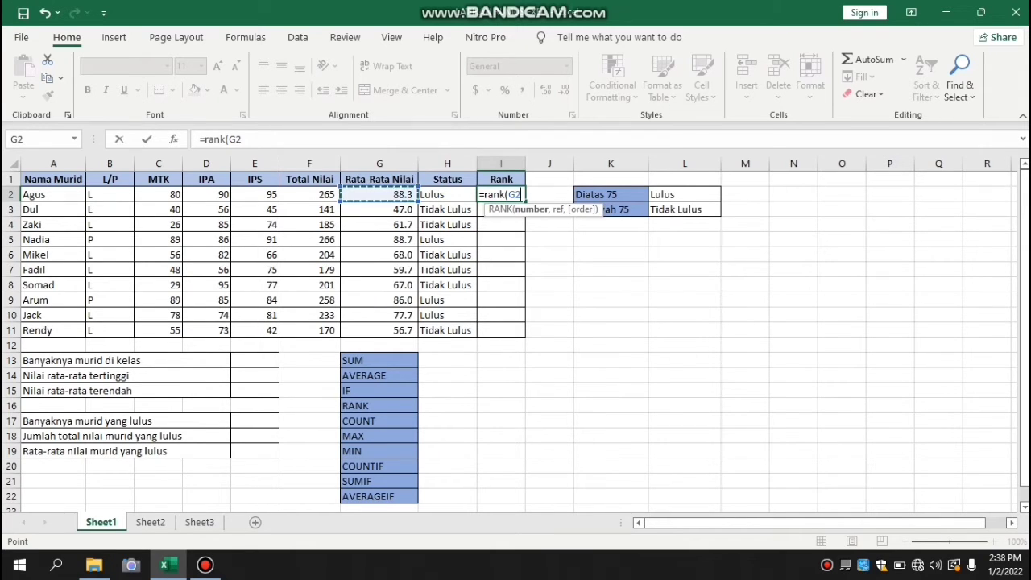
type(",")
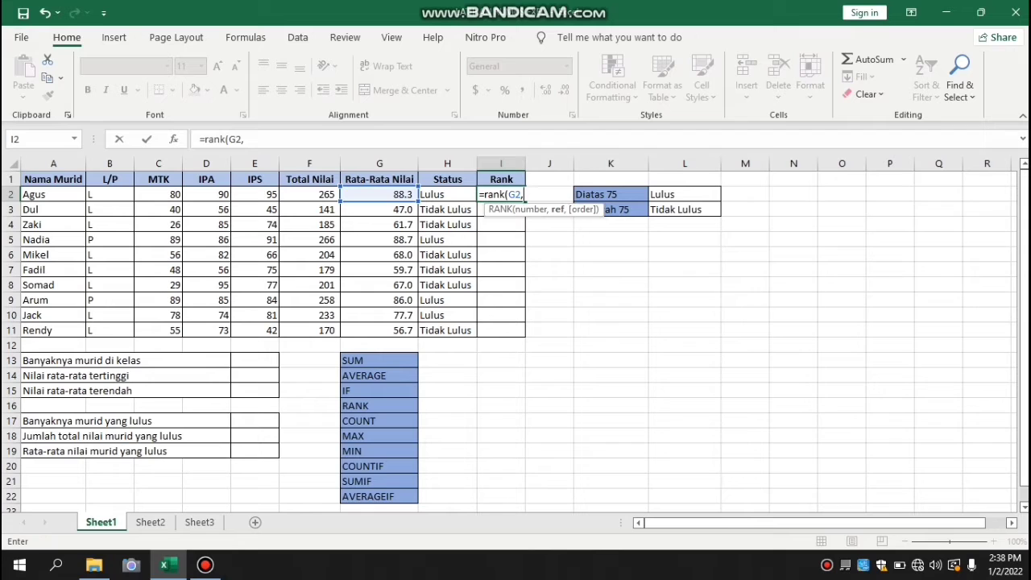
left_click_drag(379, 194, 379, 330)
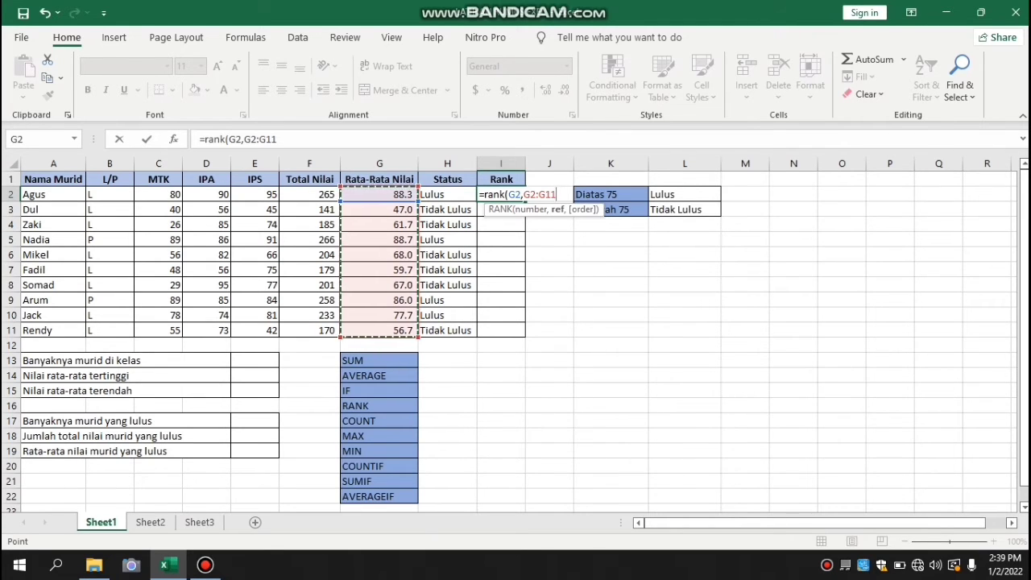
key("F4")
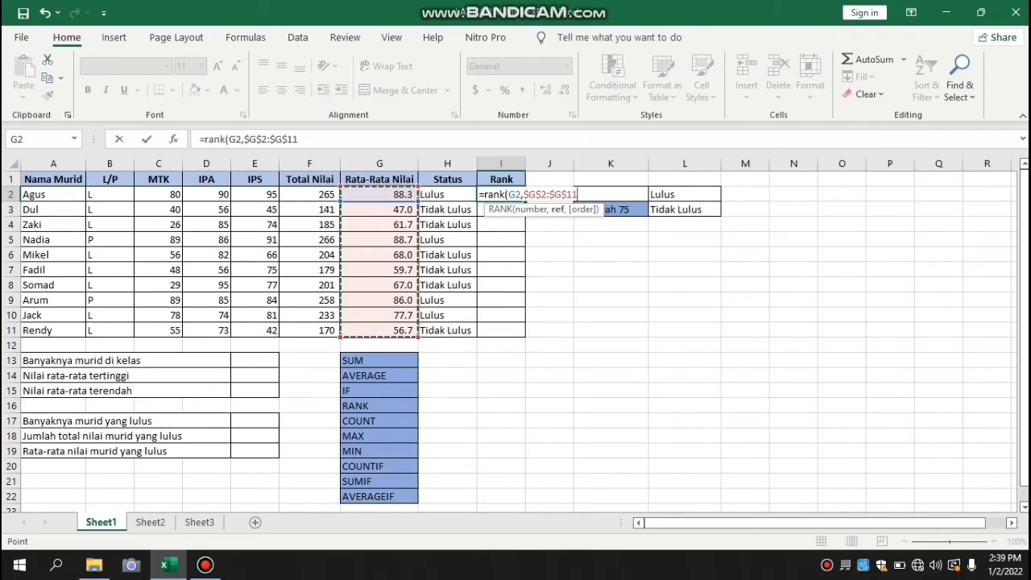
type(")")
key("Return")
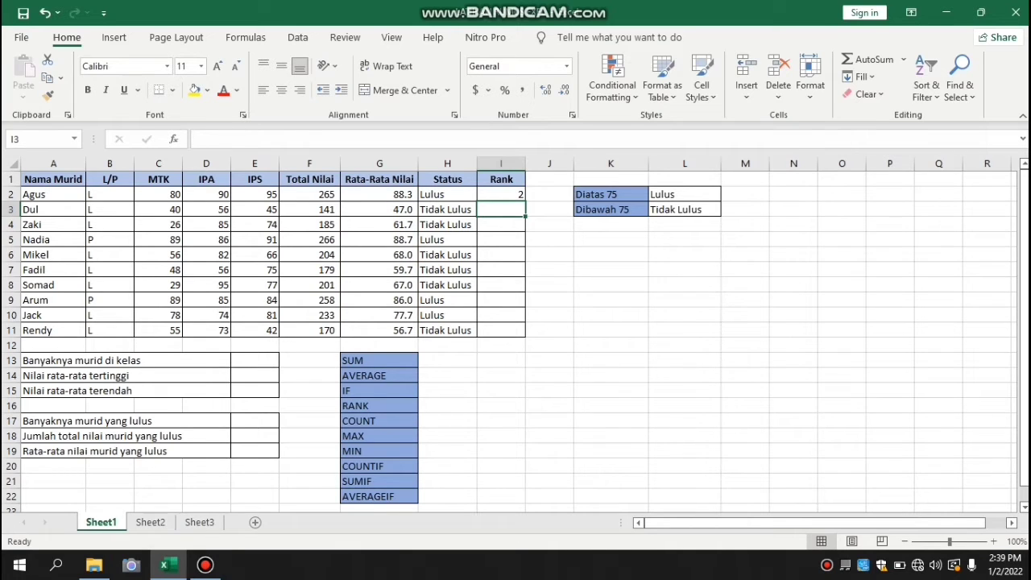
left_click(501, 194)
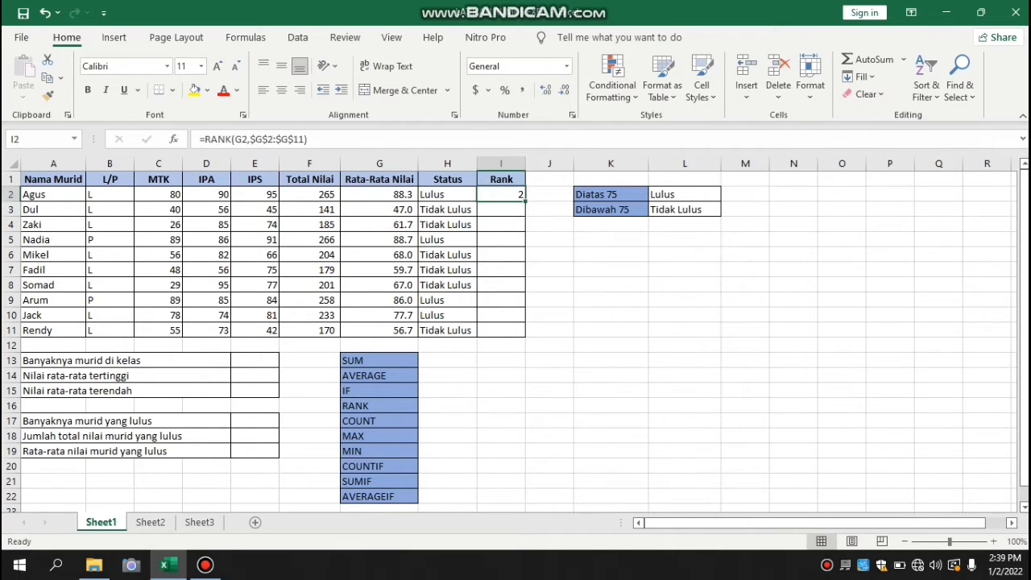
left_click_drag(525, 201, 523, 335)
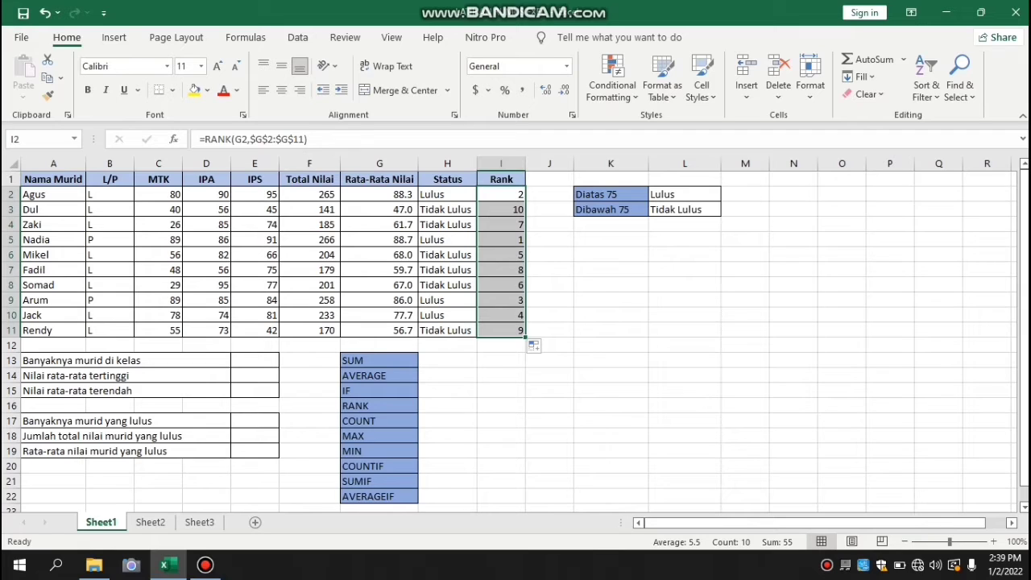
Step: Count the students in the class in E13 with =COUNT(F2:F11)
left_click(254, 361)
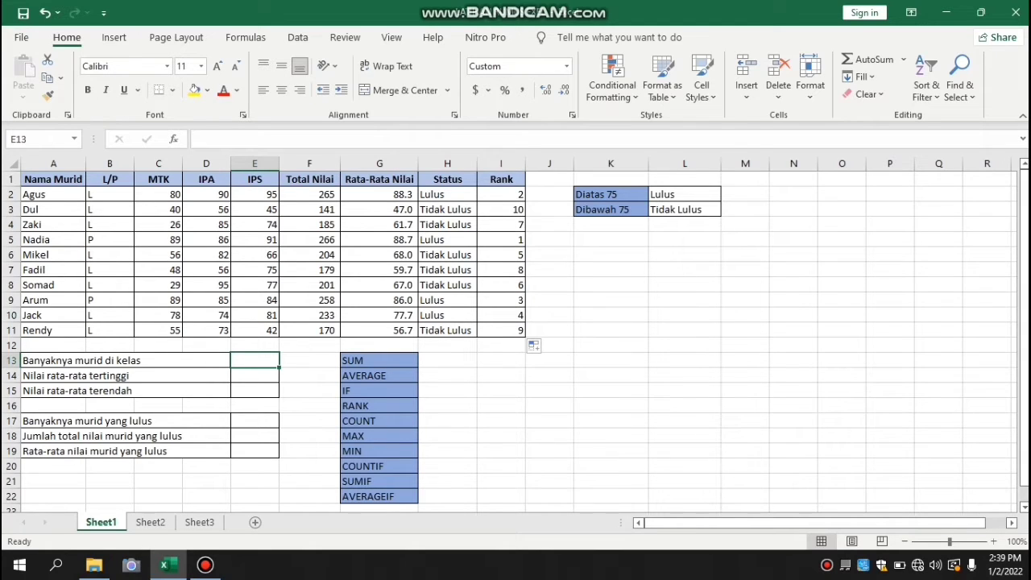
type("=")
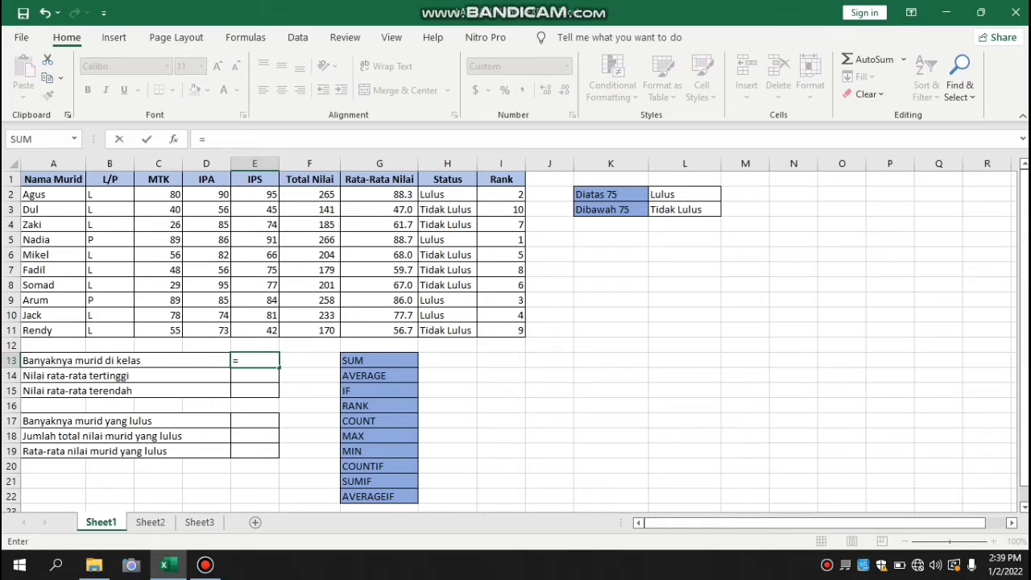
type("c")
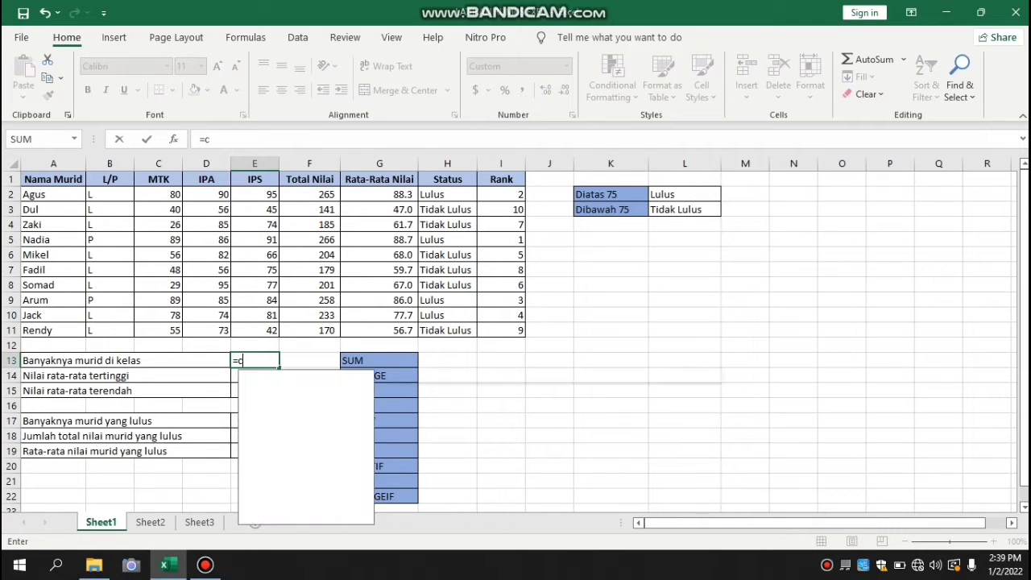
type("ount(")
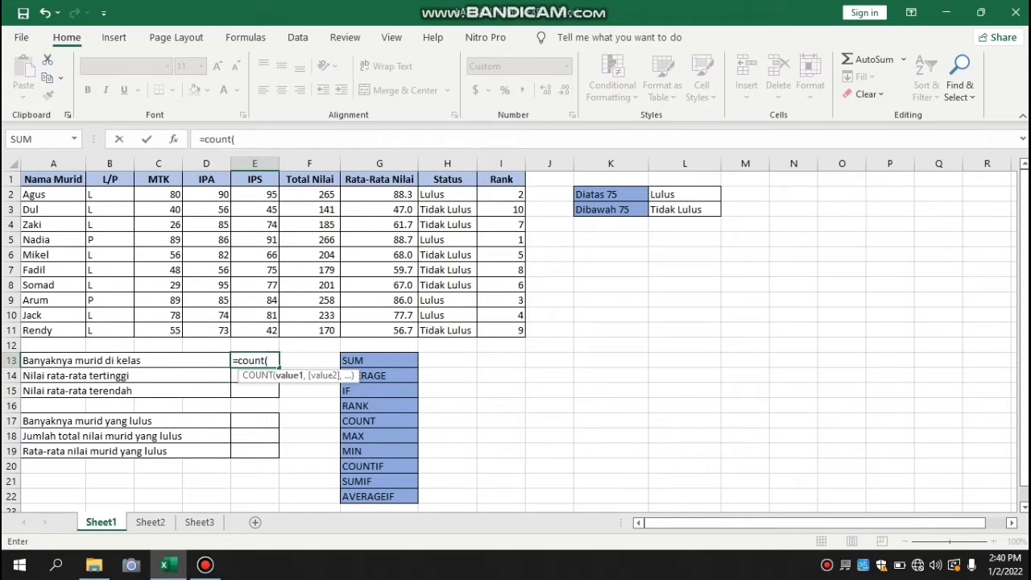
left_click_drag(314, 194, 322, 330)
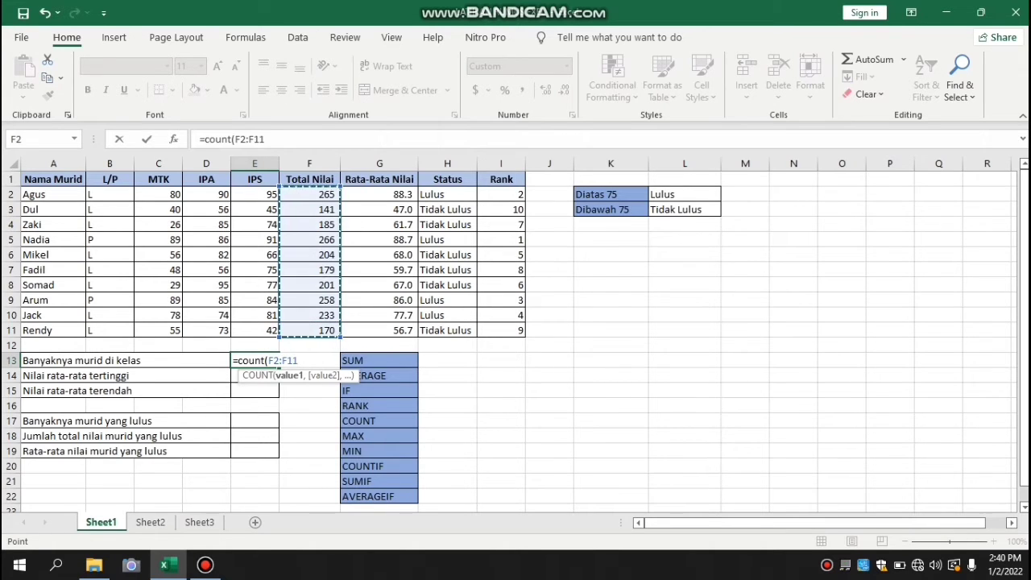
key("Return")
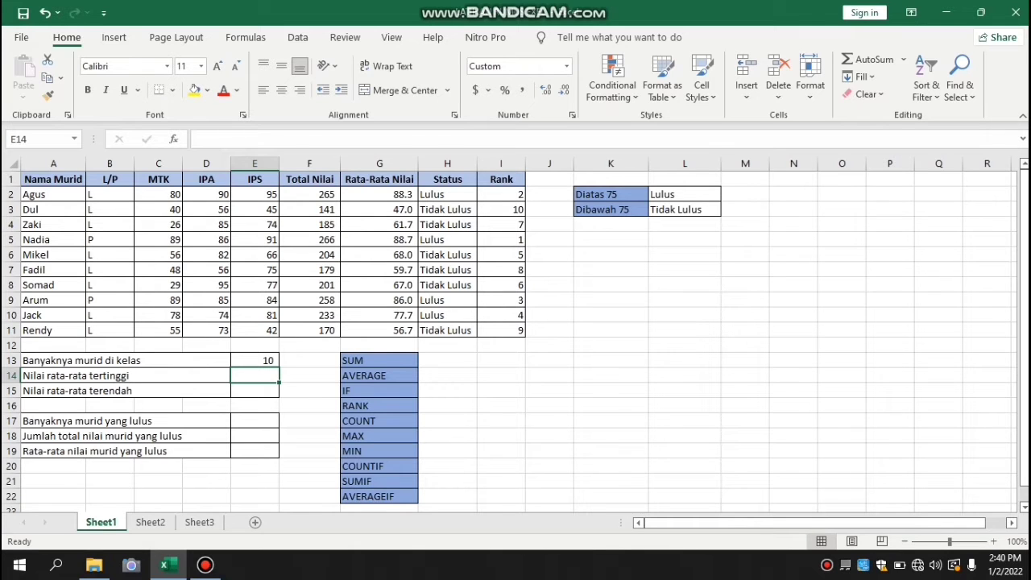
Step: Find the highest average in E14 with =MAX(G2:G11) and compare it with the matching average in G5
type("=")
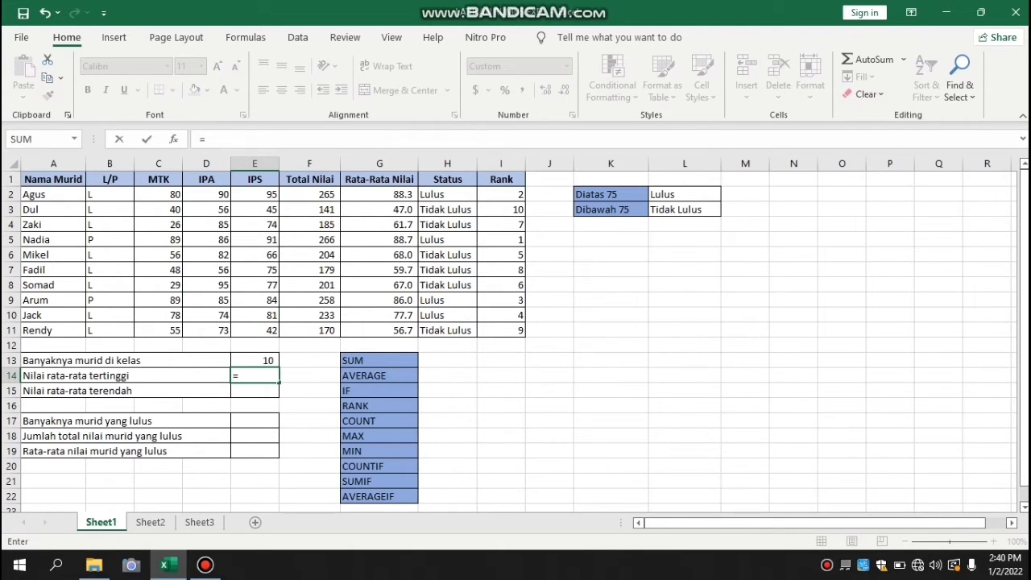
type("max(")
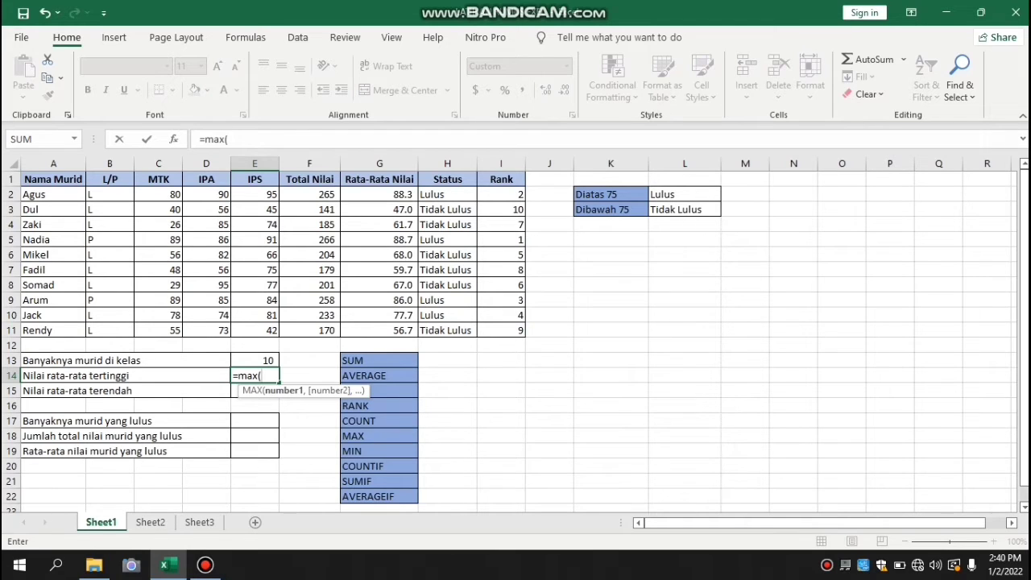
left_click_drag(402, 195, 417, 326)
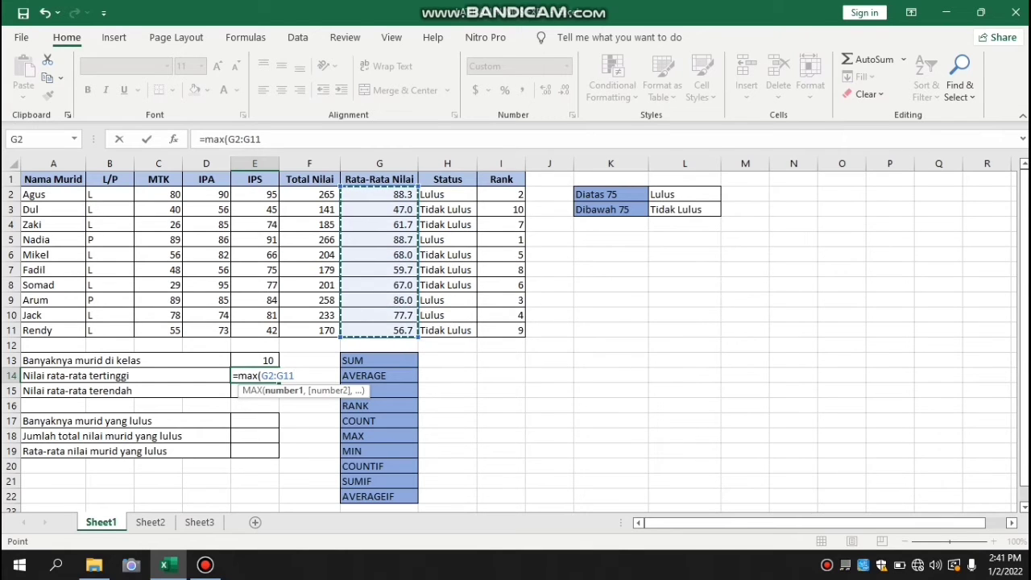
type(")")
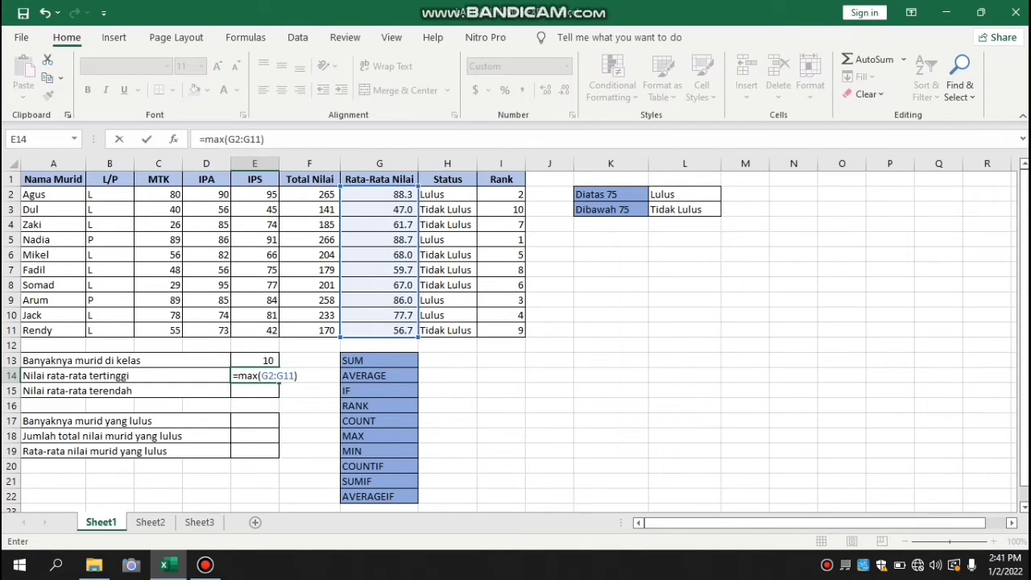
key("Return")
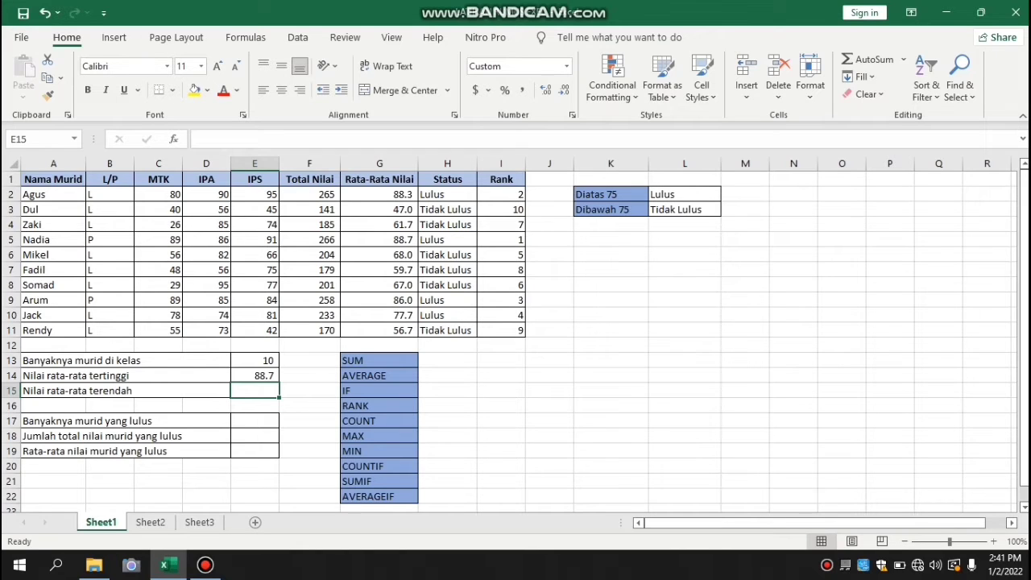
left_click(379, 240)
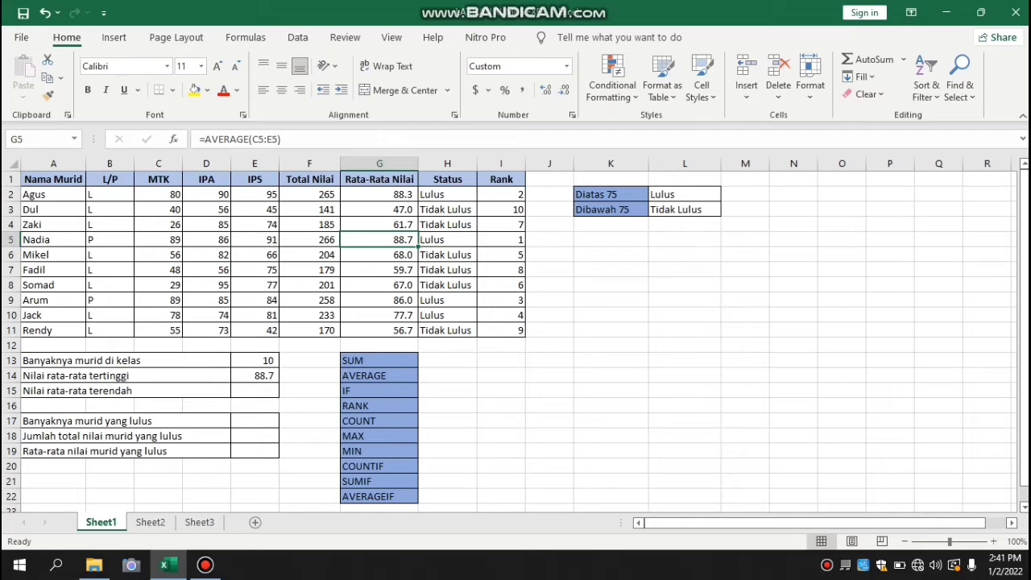
Step: Find the lowest average in E15 with =MIN(G2:G11)
left_click(254, 390)
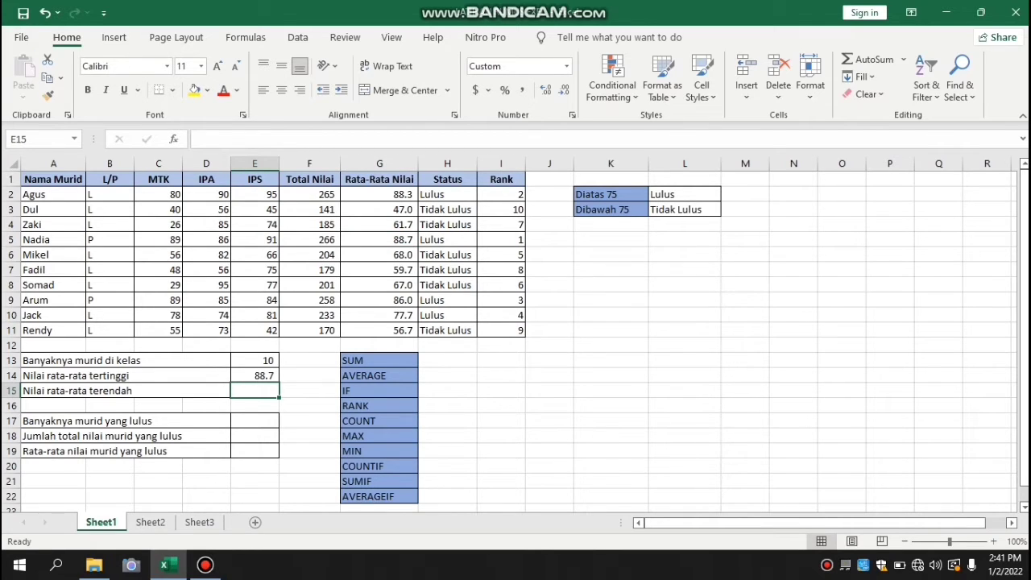
type("=")
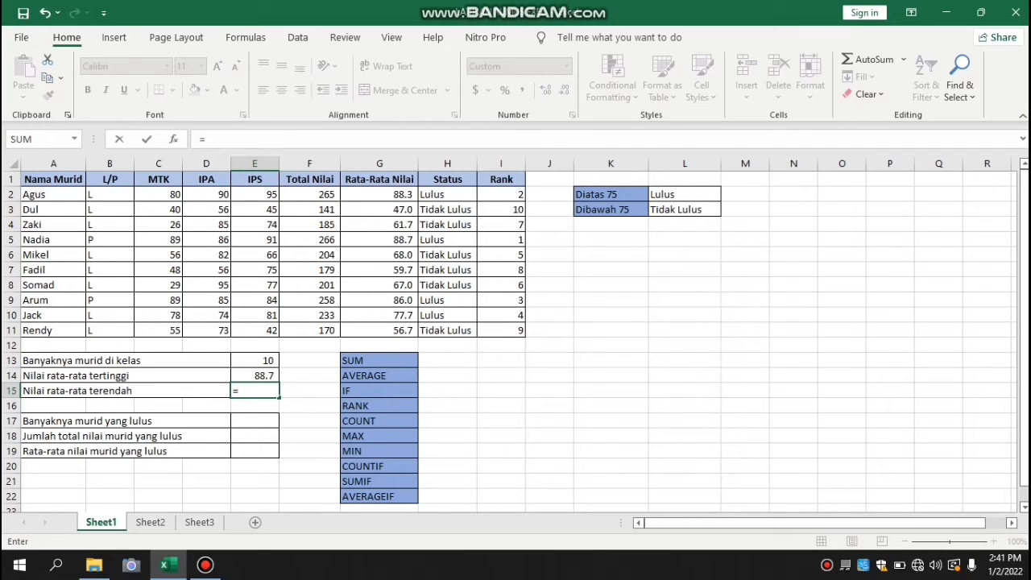
type("mi")
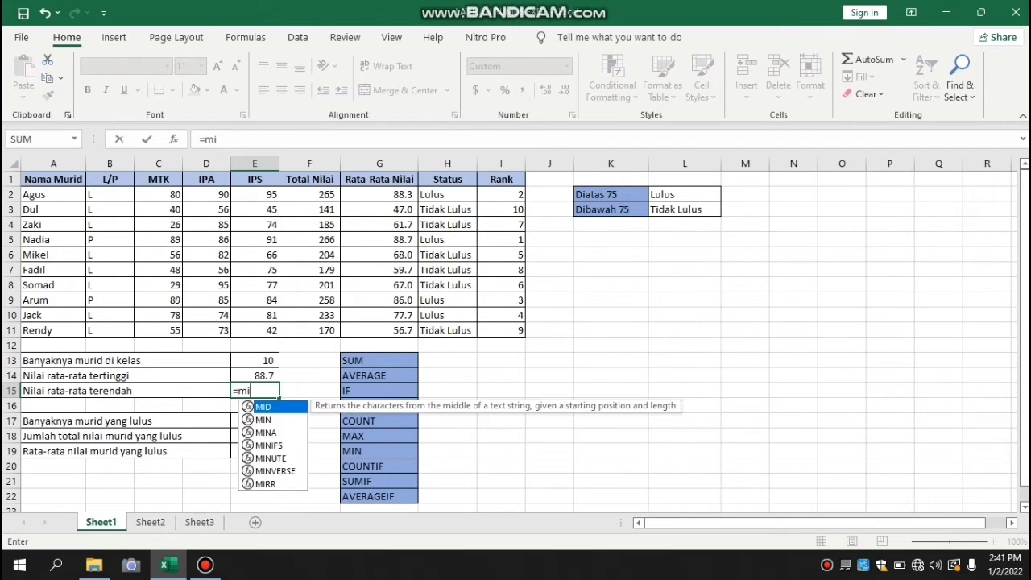
type("n(")
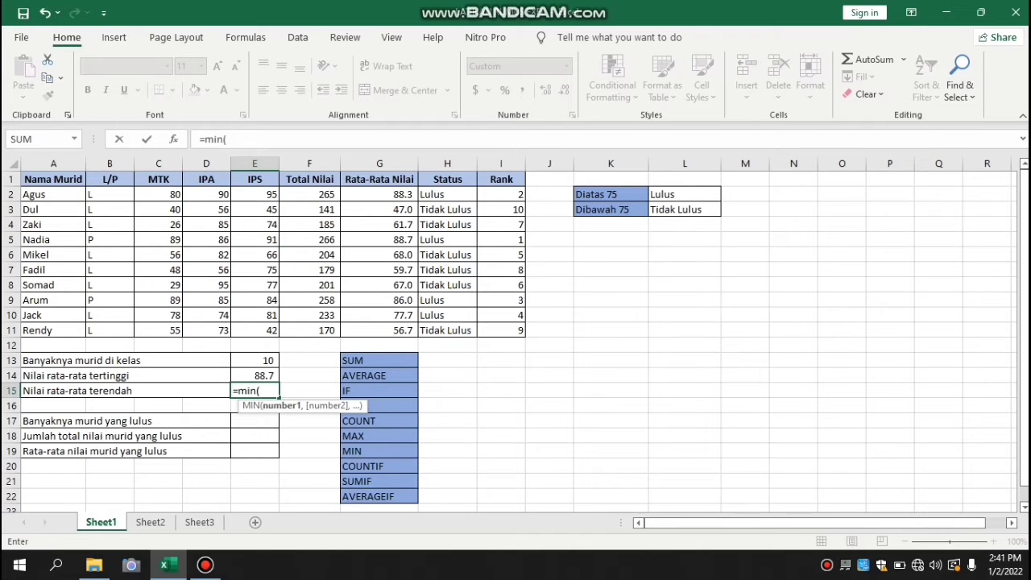
left_click_drag(387, 195, 418, 337)
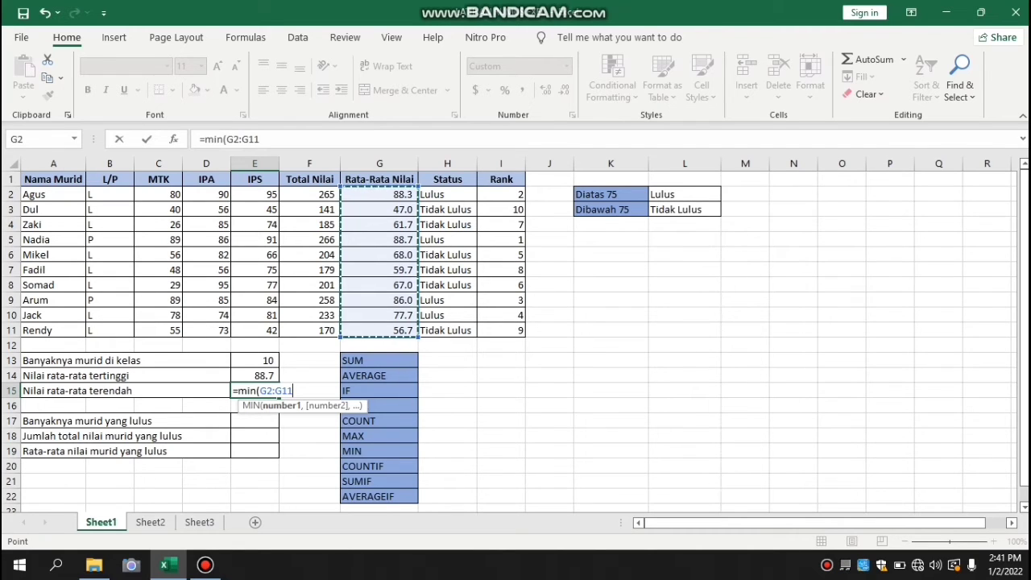
type(")")
key("Return")
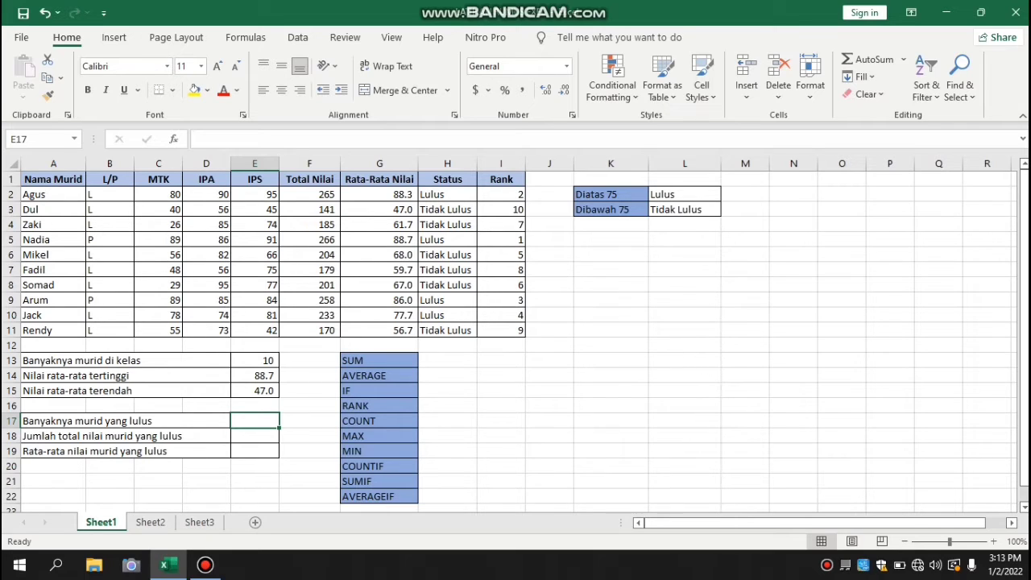
Step: Count the students who passed in E17 with =COUNTIF(H2:H11,"Lulus")
type("=")
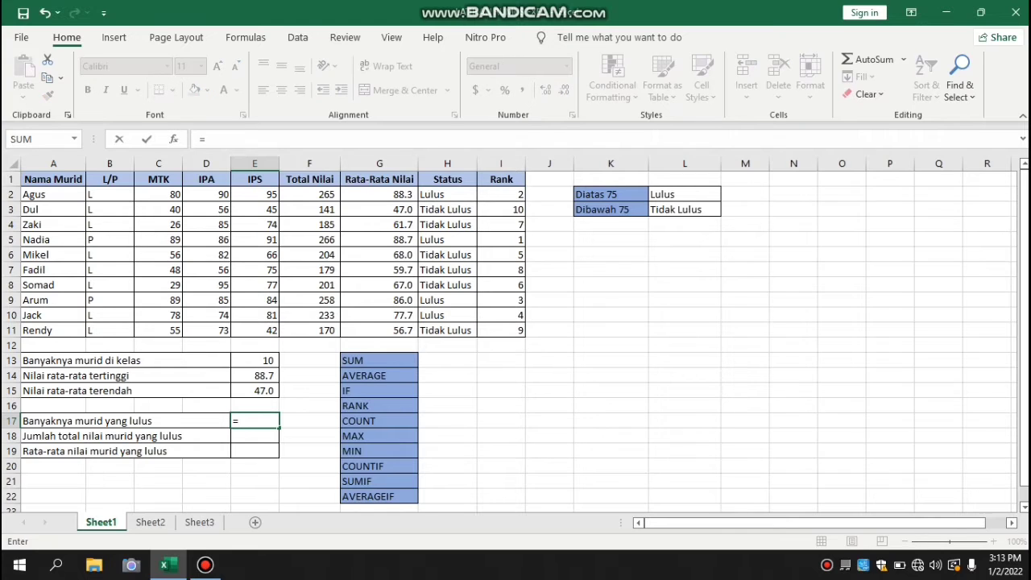
type("coun")
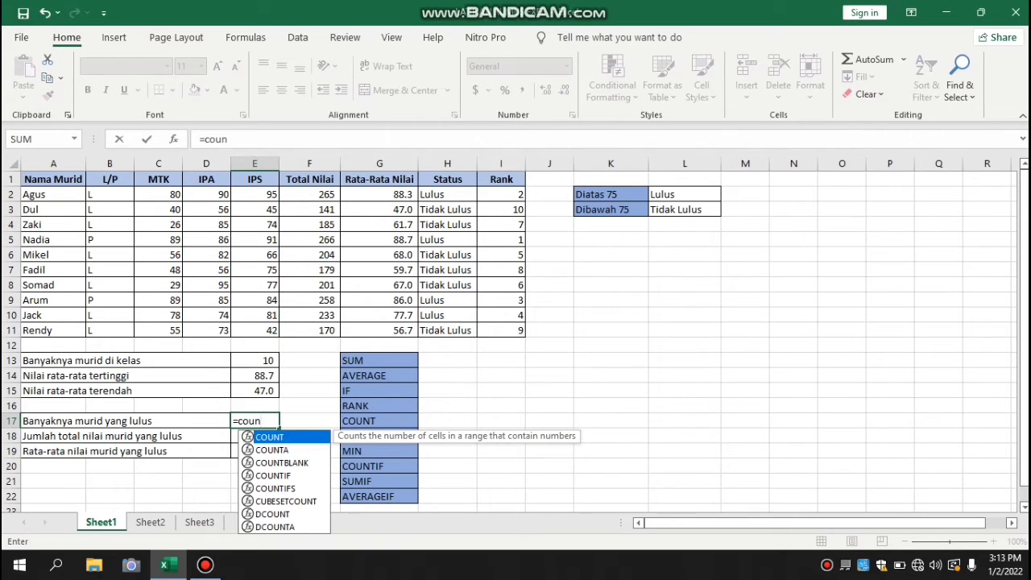
key("Down")
key("Down")
key("Down")
key("Tab")
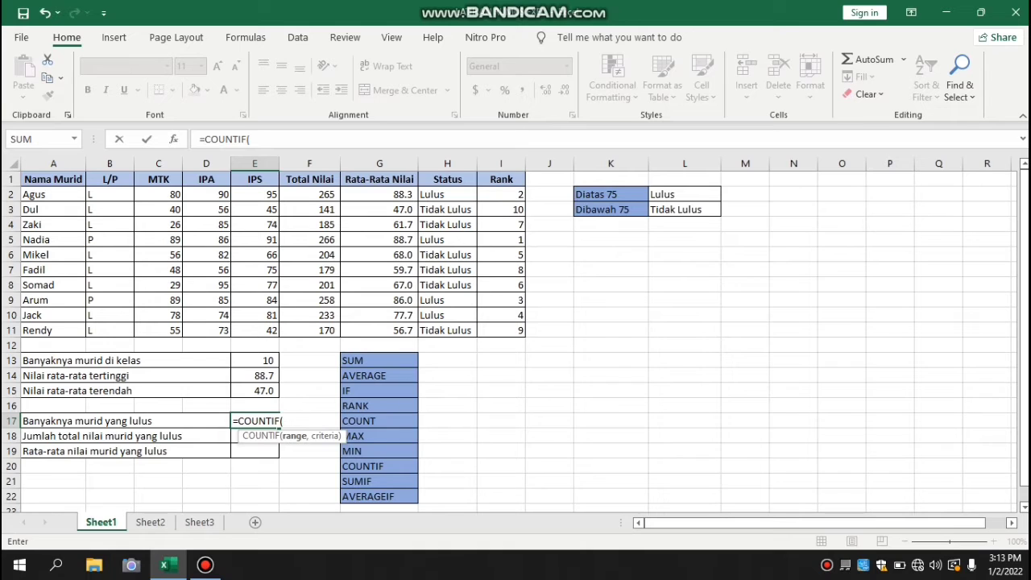
left_click_drag(447, 194, 447, 330)
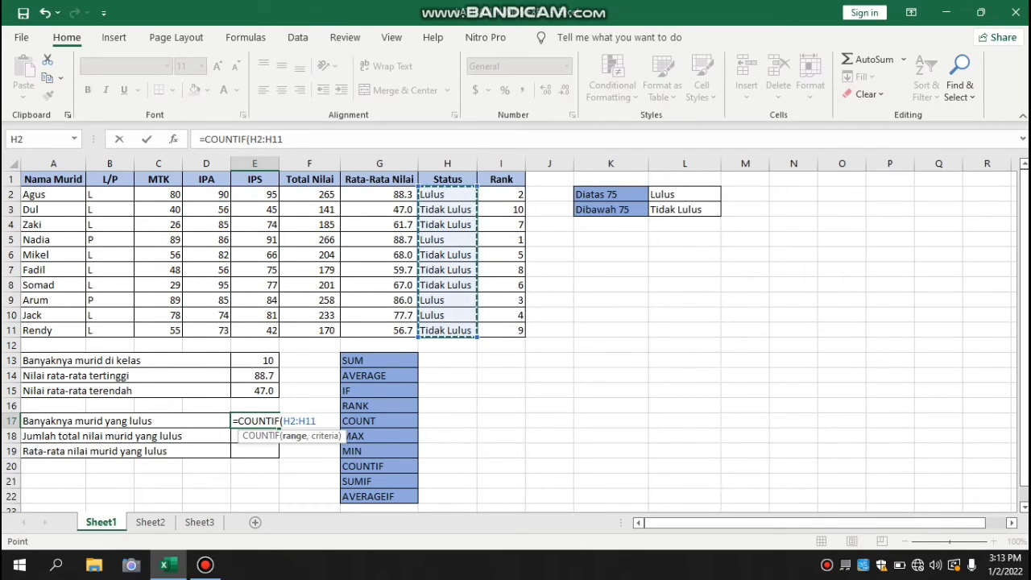
type(",")
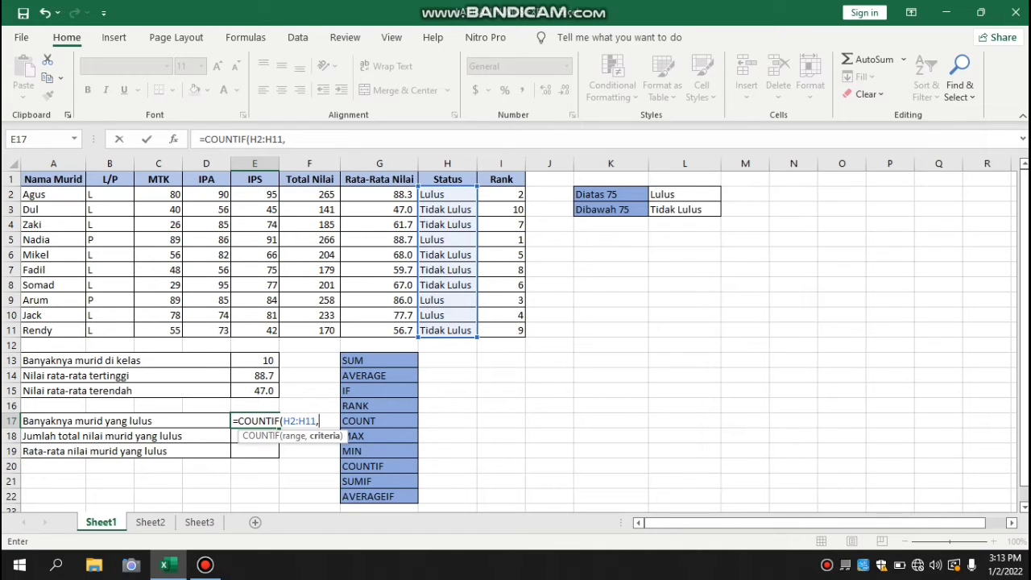
type("\"")
type("Lulua")
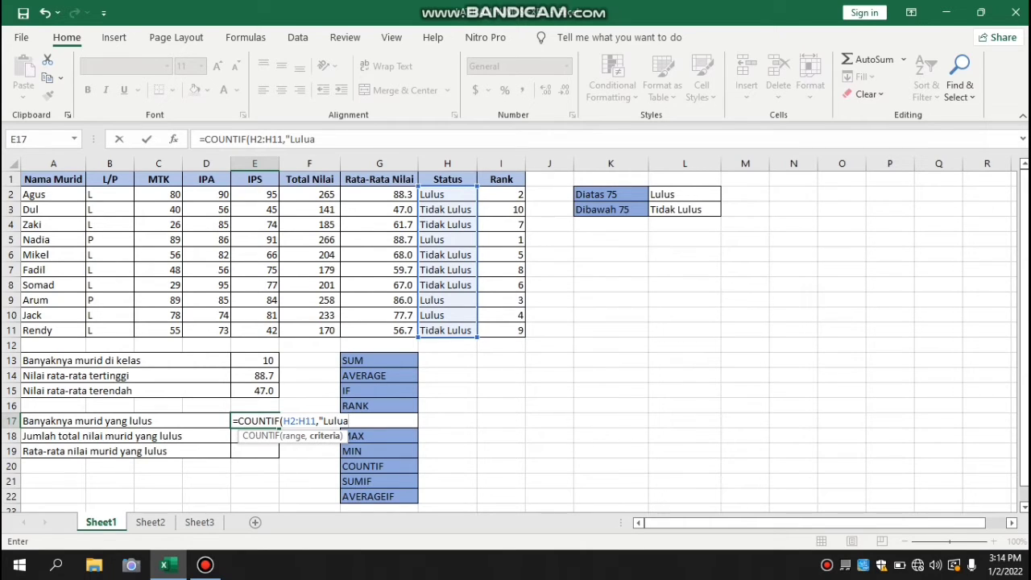
type("\"")
key("BackSpace")
key("BackSpace")
key("BackSpace")
type("us\")")
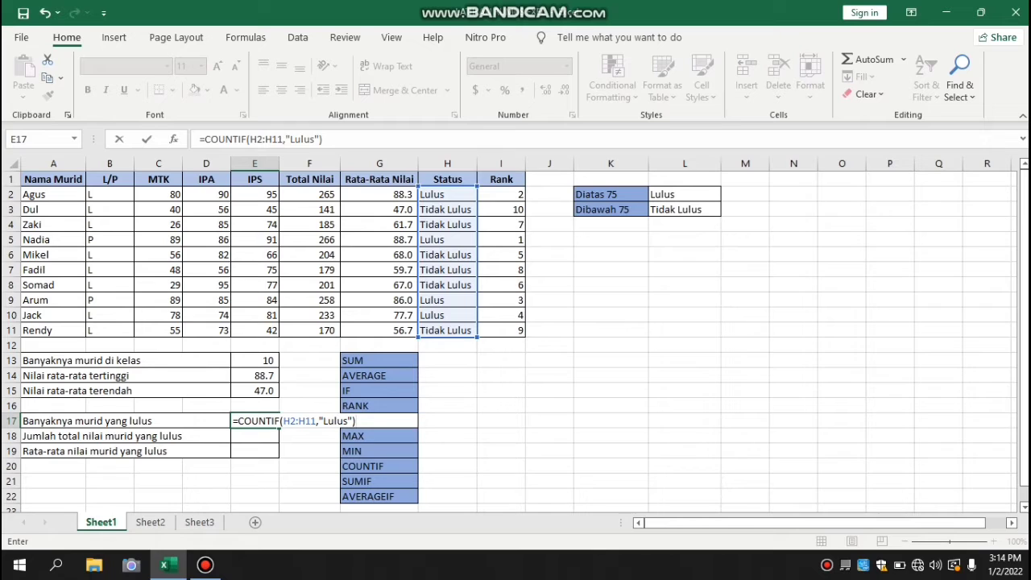
key("Return")
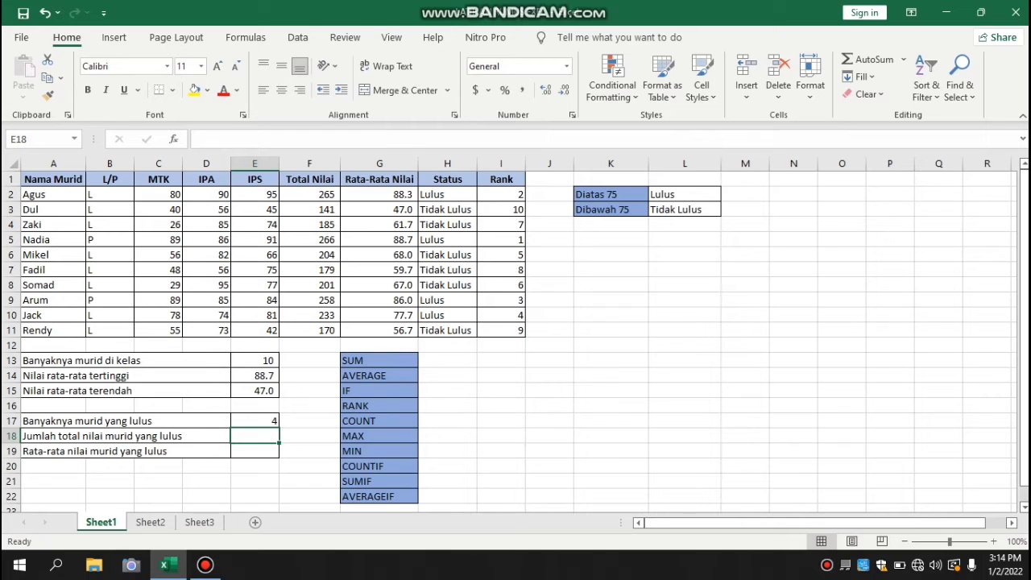
Step: Add up the total scores of the students who passed in E18 with =SUMIF(H2:H11,"Lulus",F2:F11)
type("=")
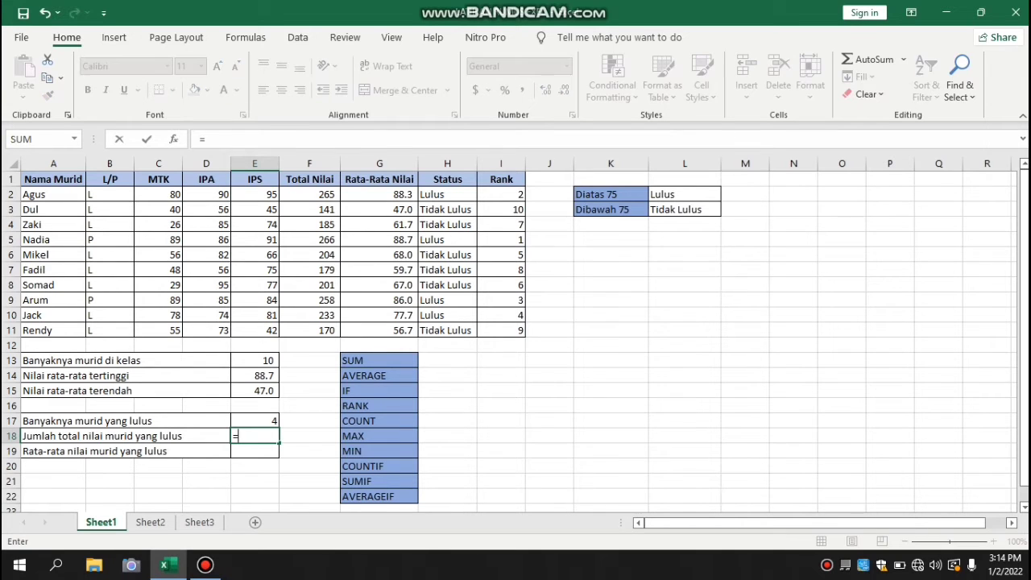
type("sumif")
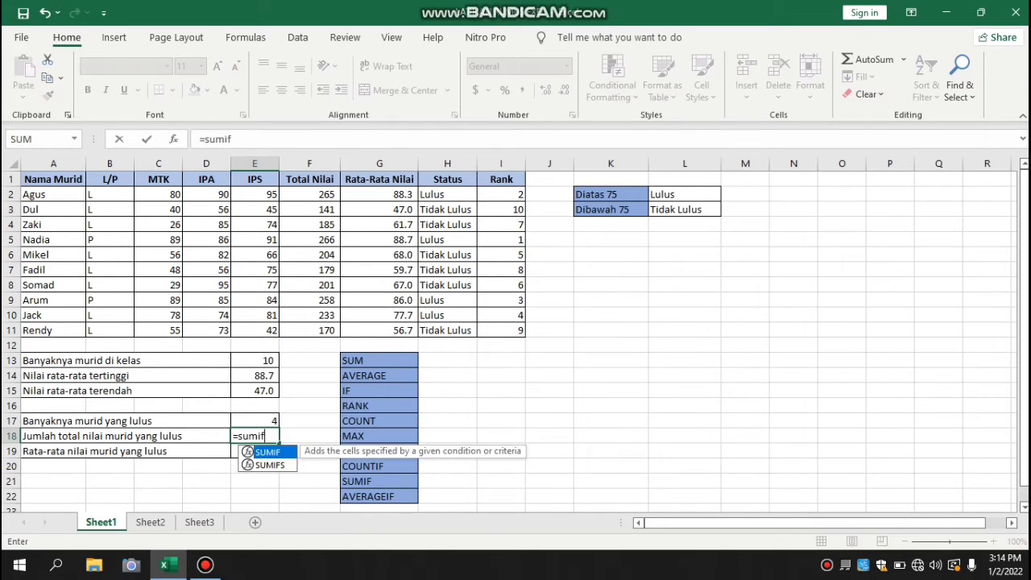
type("(")
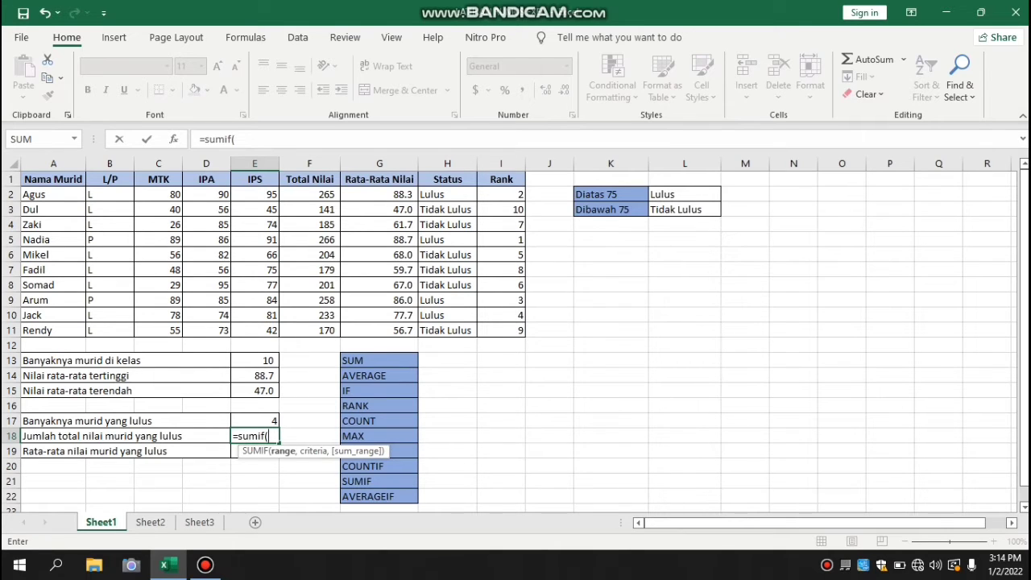
left_click_drag(451, 194, 467, 331)
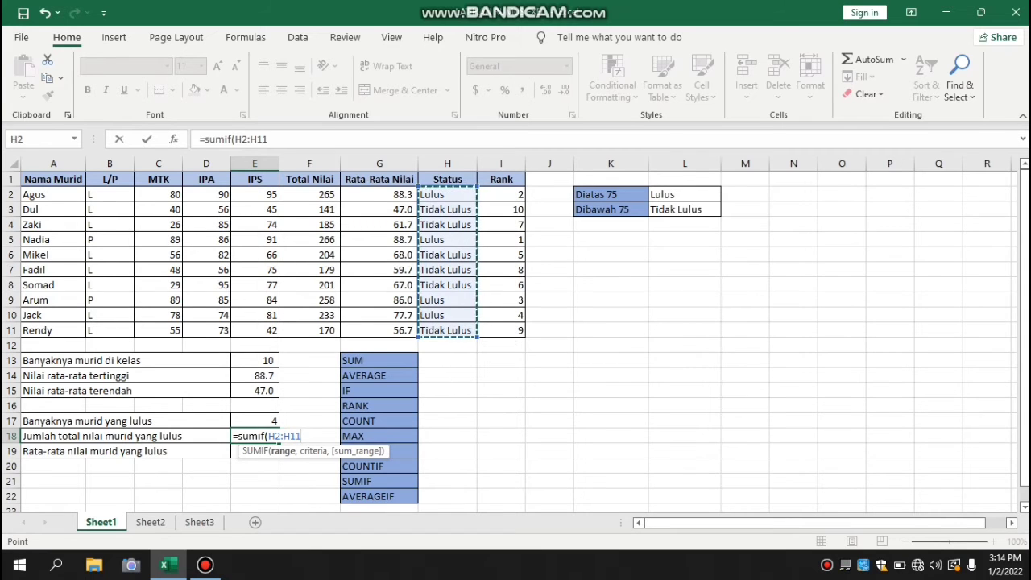
type(",")
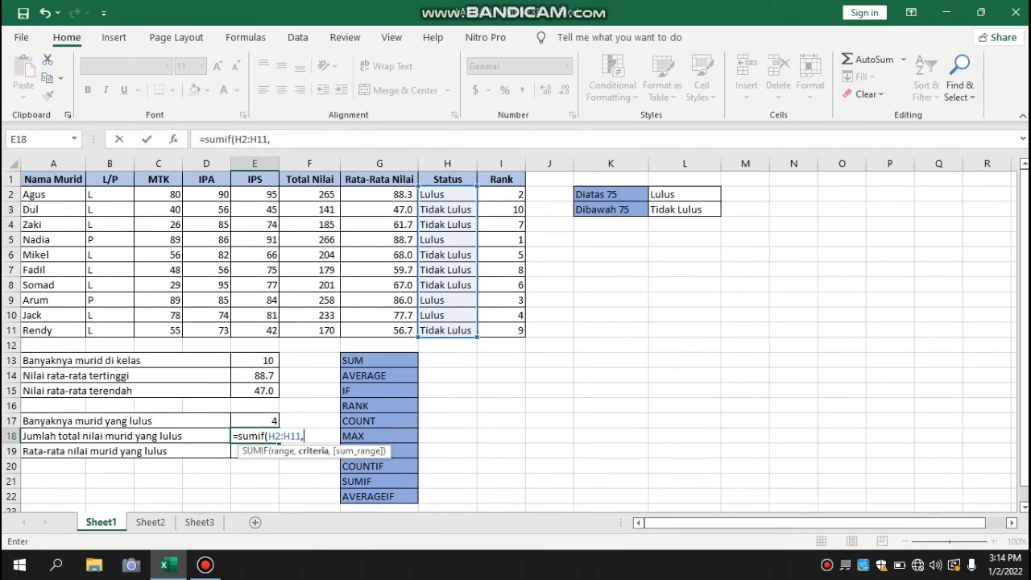
type("\"Lulus\",")
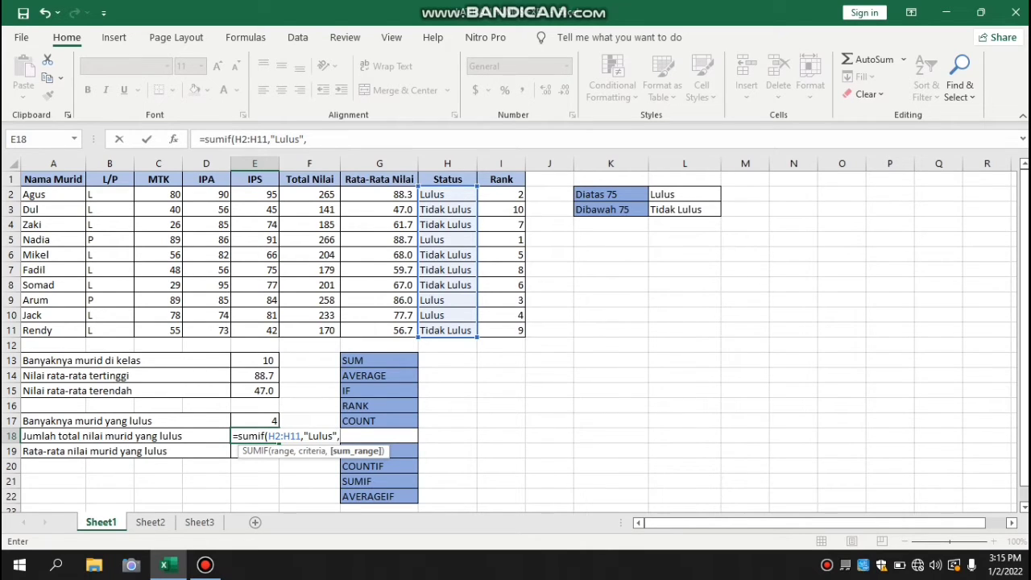
left_click_drag(318, 194, 322, 330)
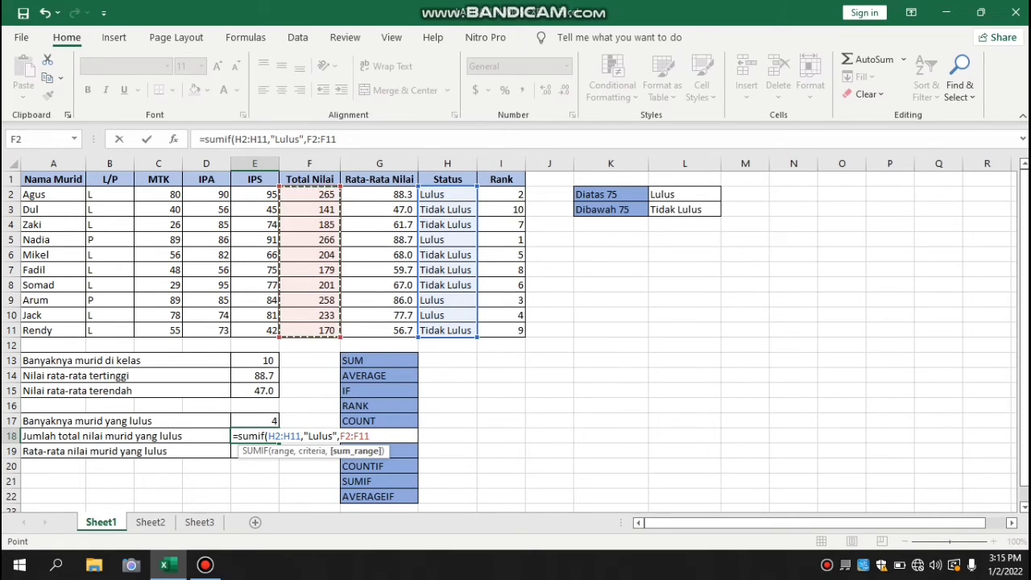
type(")")
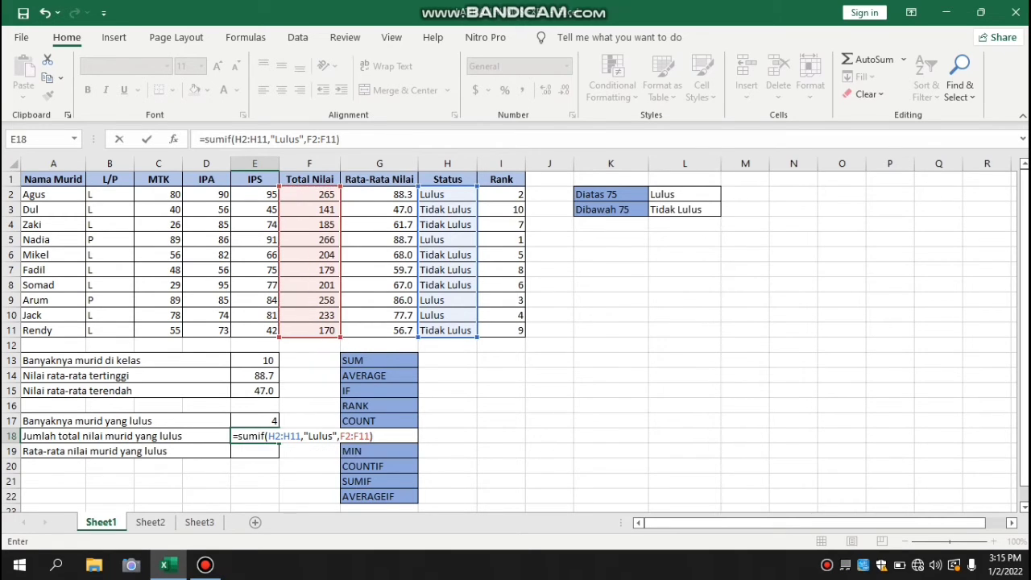
key("Return")
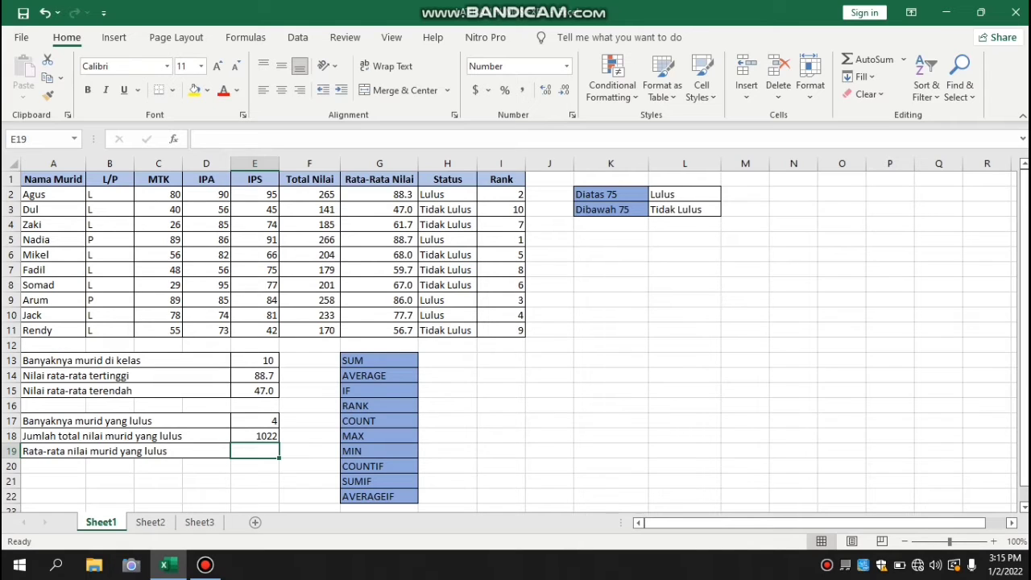
Step: Average the mean scores of the students who passed in E19 with =AVERAGEIF(H2:H11,"Lulus",G2:G11)
type("=")
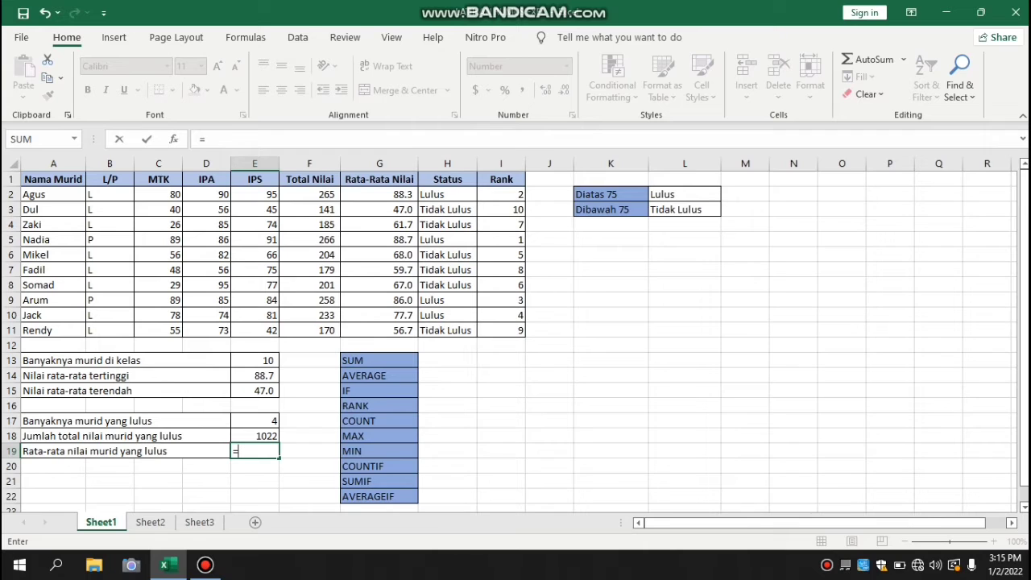
type("av")
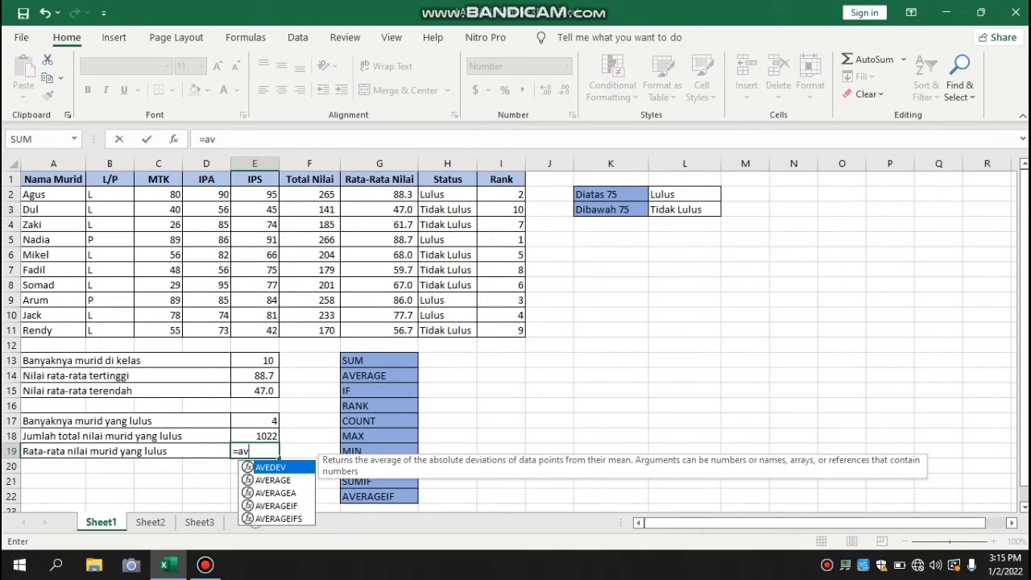
key("Down")
key("Down")
key("Down")
key("Tab")
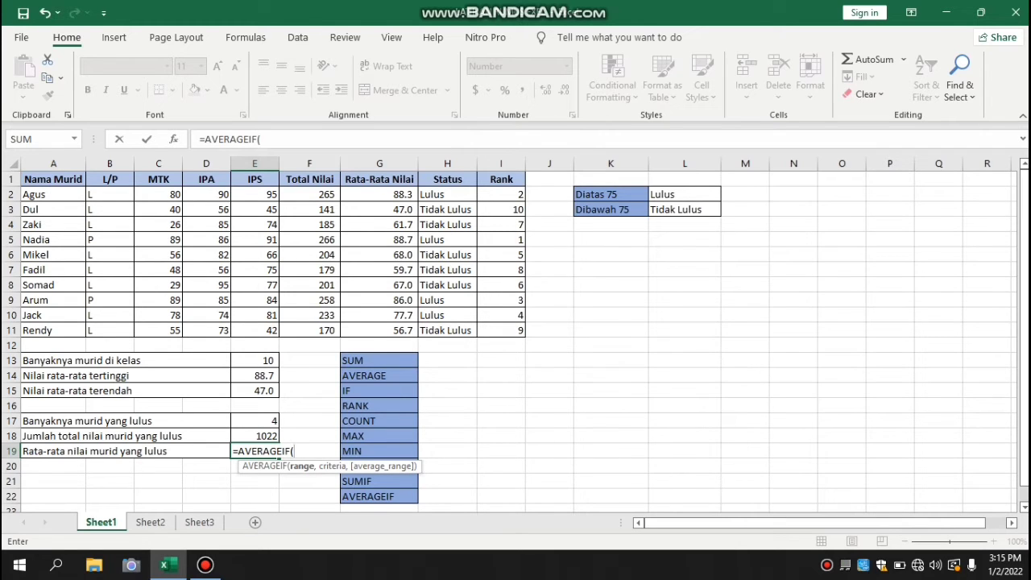
left_click_drag(443, 195, 467, 330)
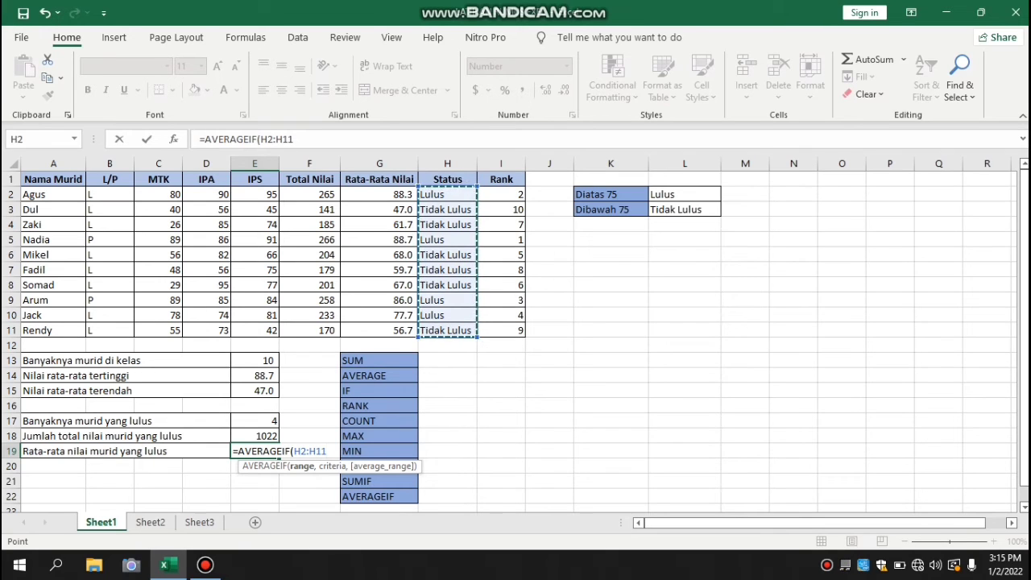
type(",")
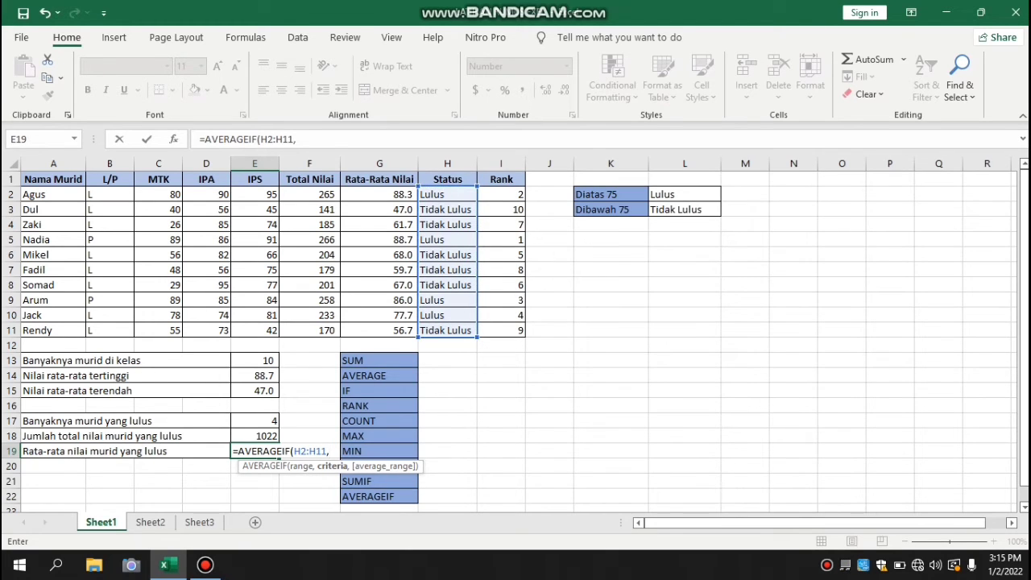
type("\"Lulus")
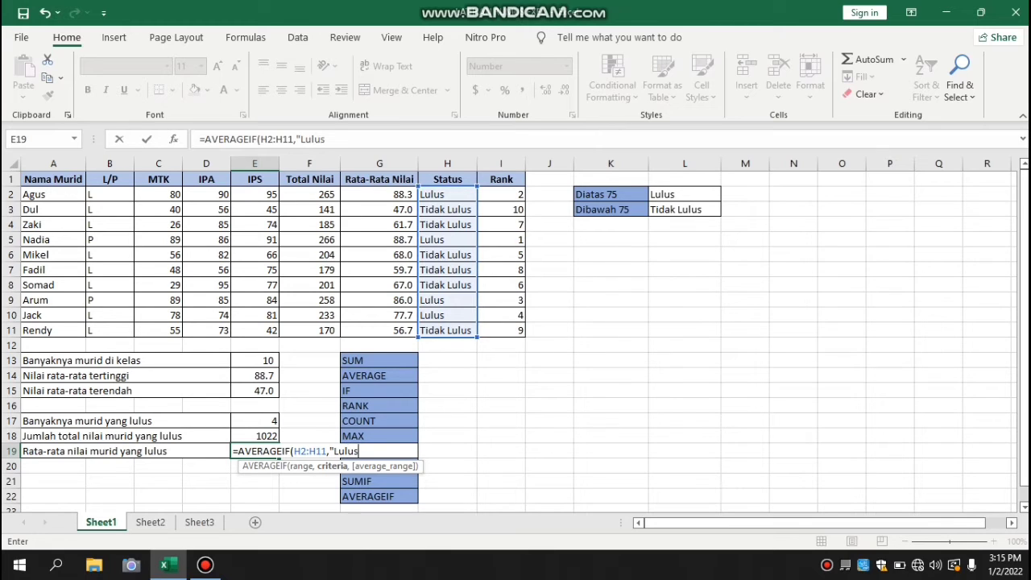
type("\",")
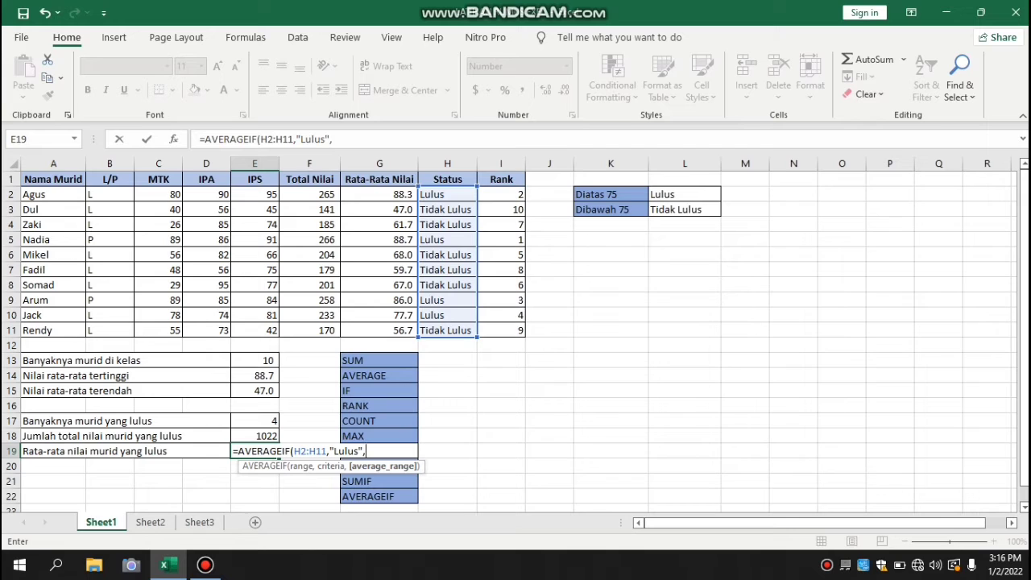
left_click_drag(379, 194, 416, 330)
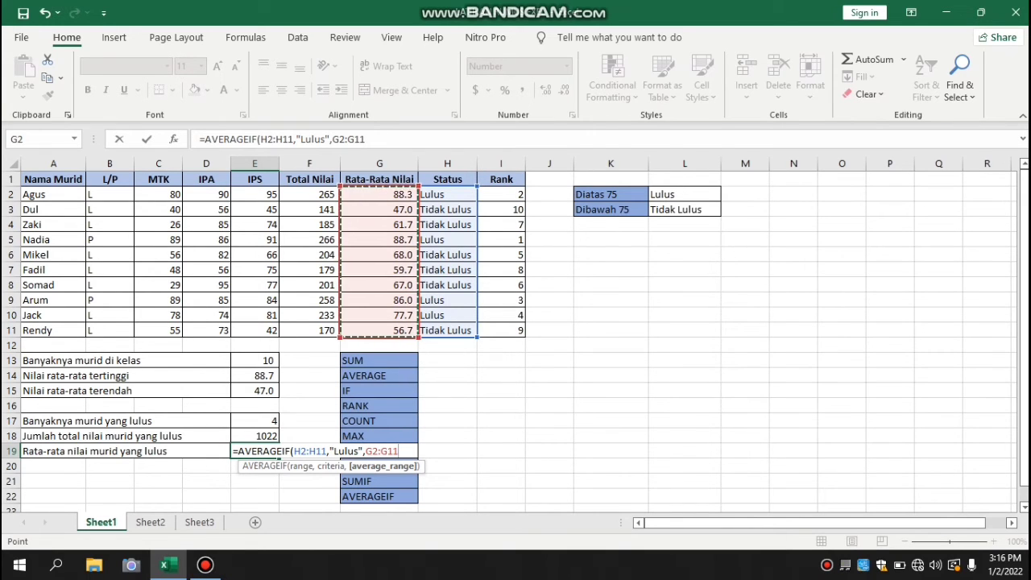
type(")")
key("Return")
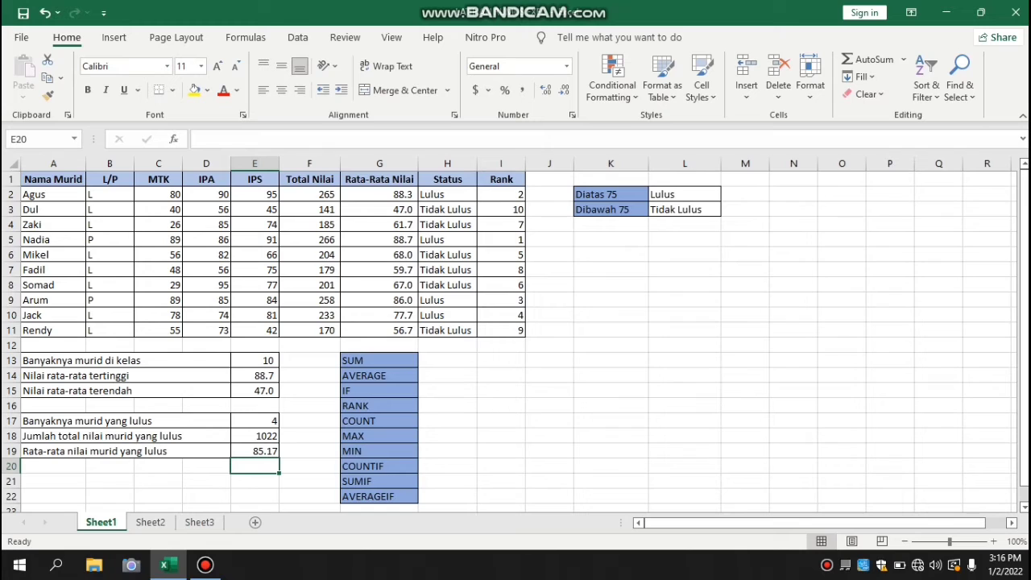
Step: On Sheet2, convert the messy text in C1 to all lowercase in C2 with =LOWER(C1)
left_click(149, 522)
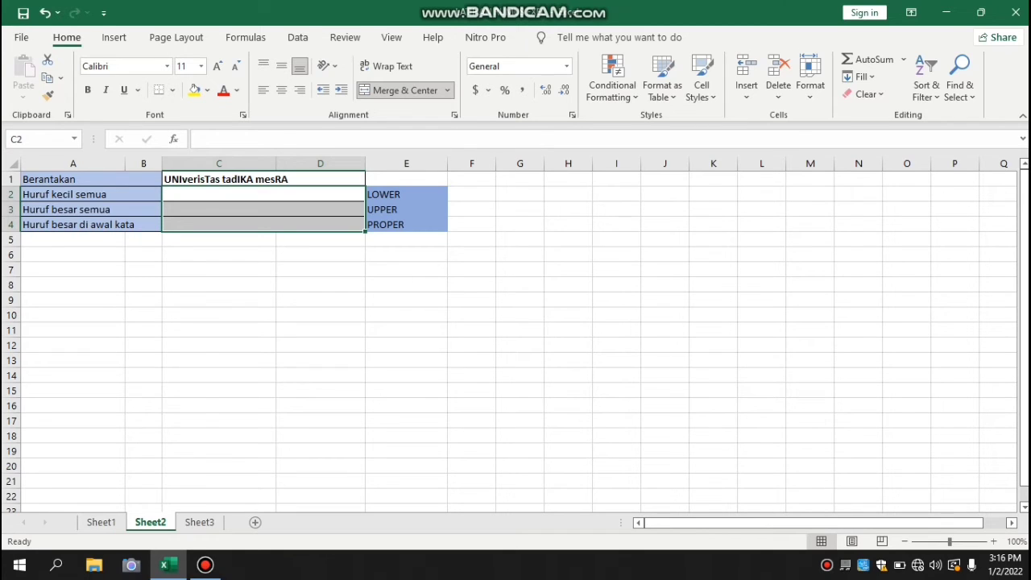
left_click(91, 194)
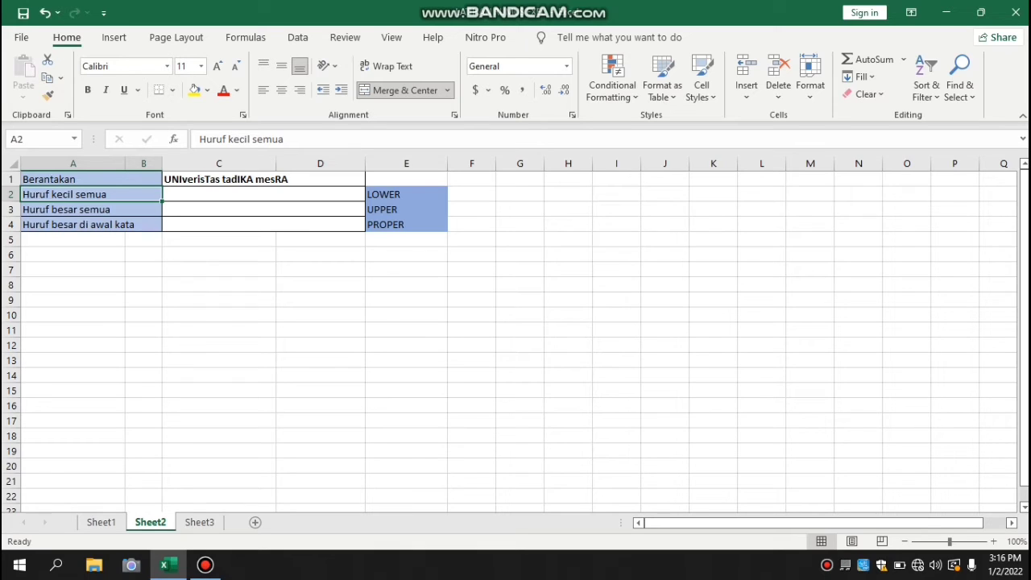
left_click(263, 194)
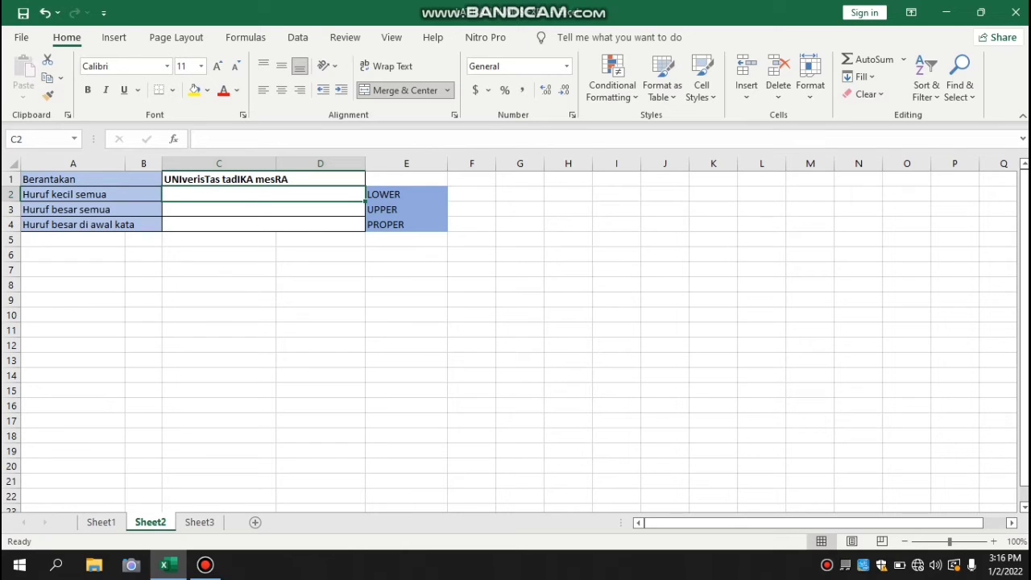
type("=")
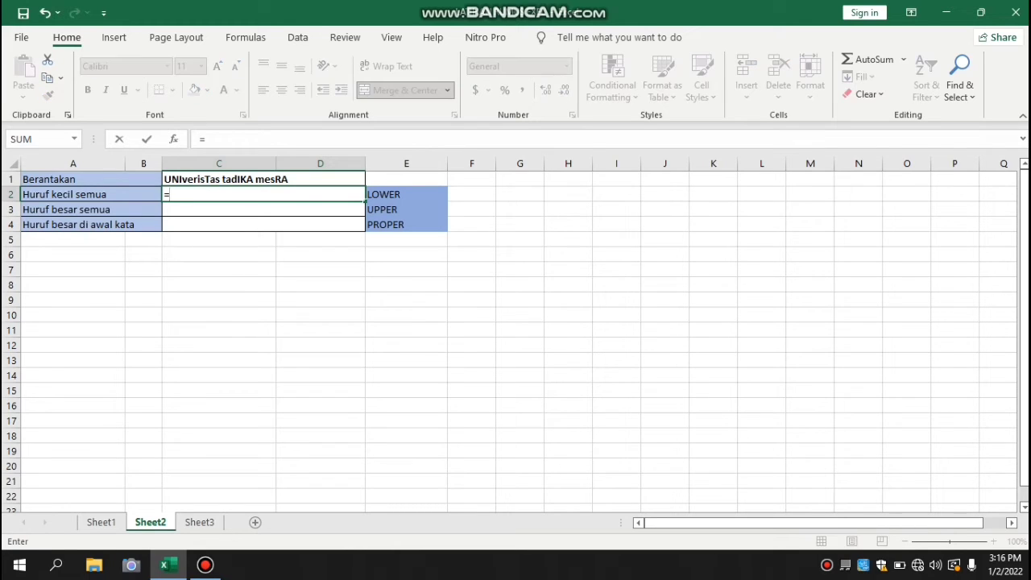
type("lowe")
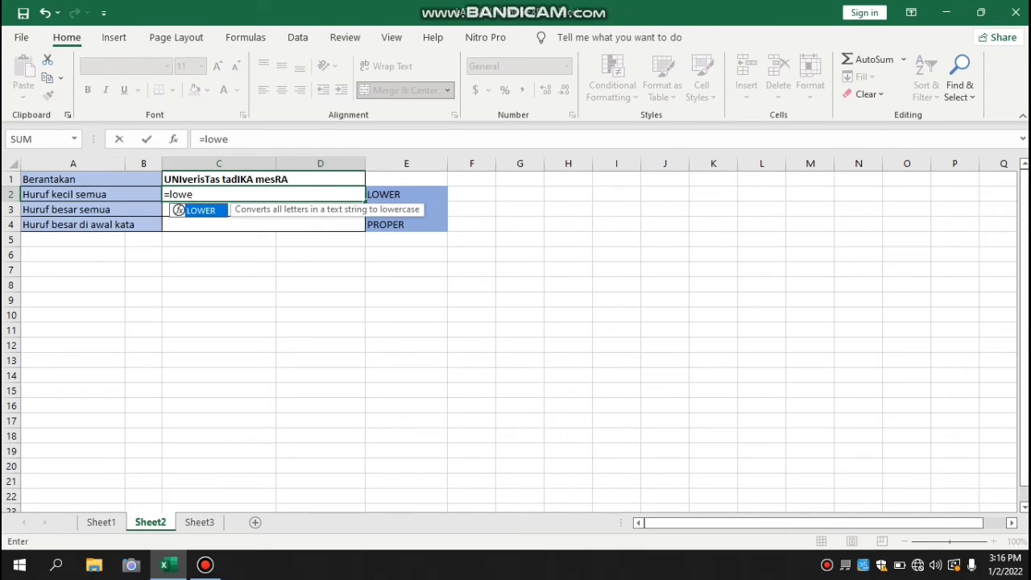
type("r(")
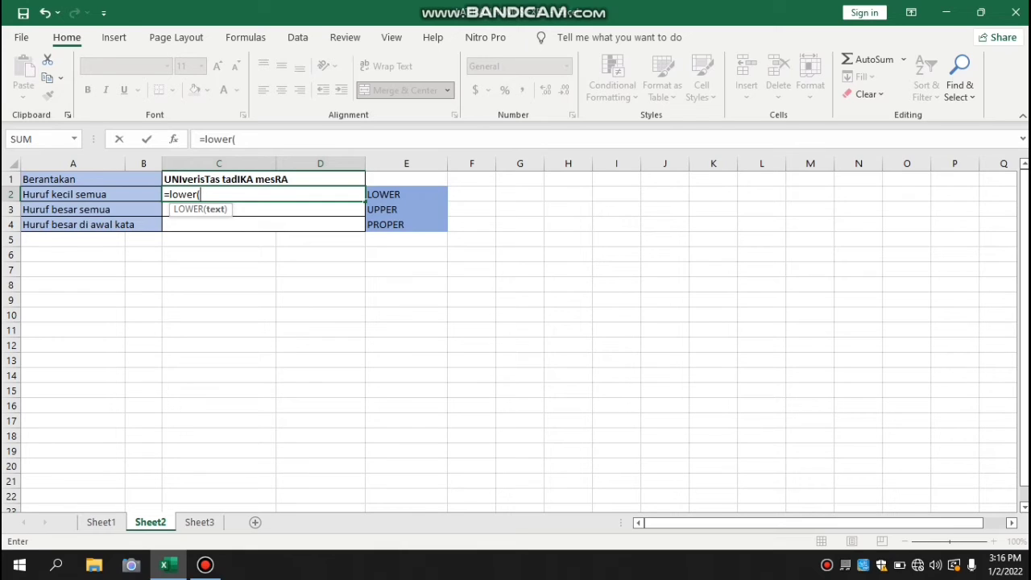
key("Up")
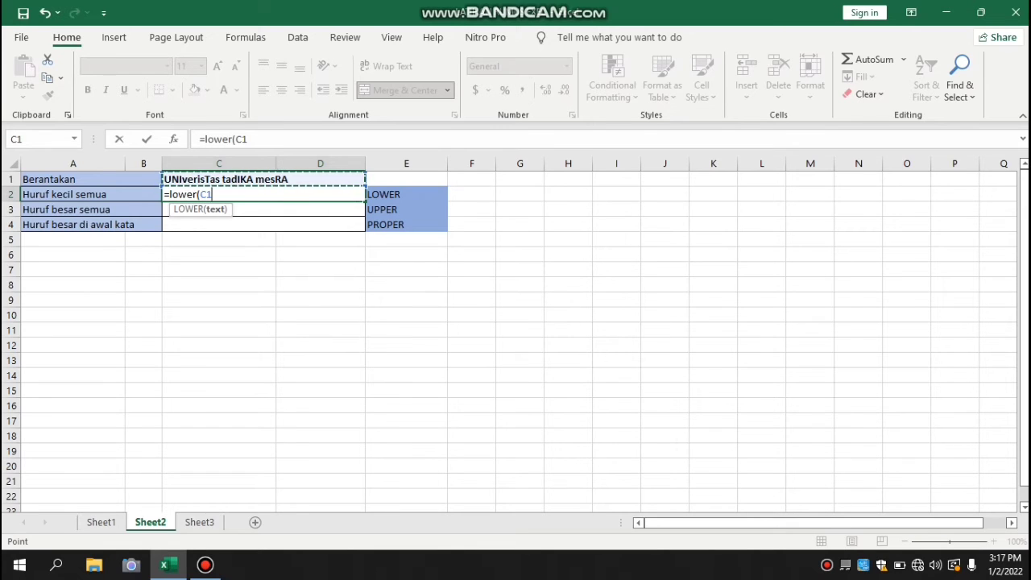
type(")")
key("Return")
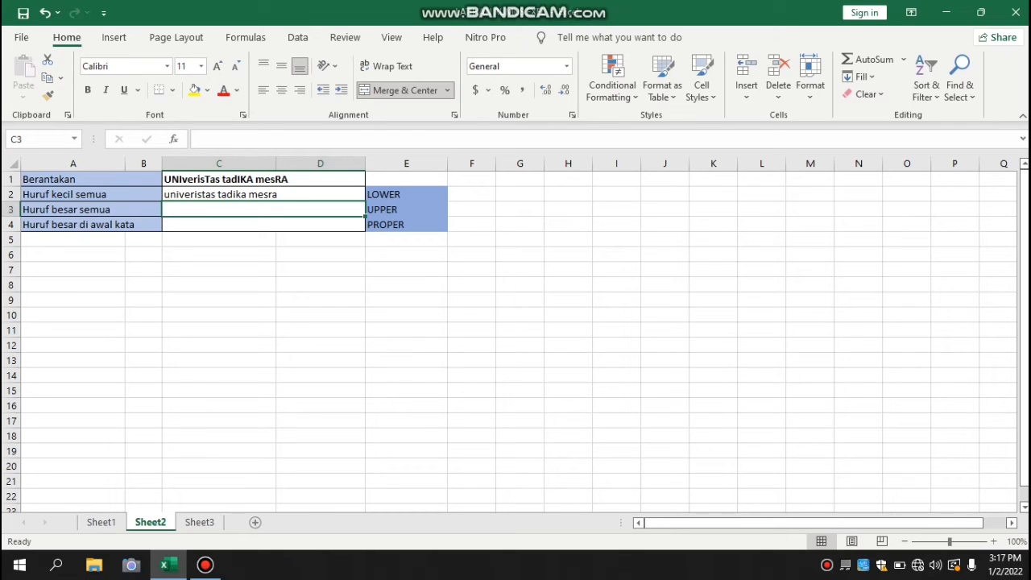
Step: Convert the messy text in C1 to all uppercase in C3 with =UPPER(C1)
type("=")
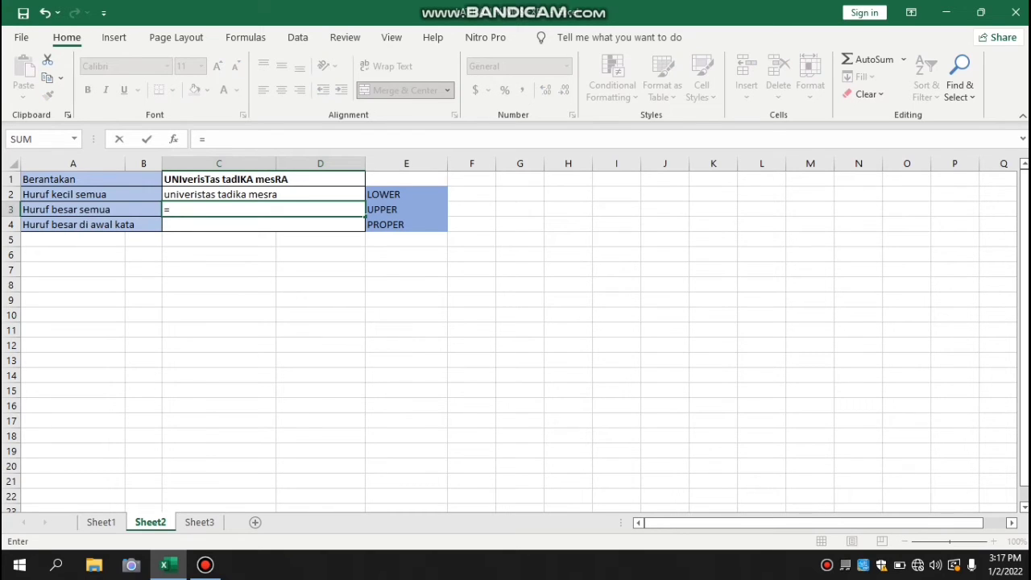
type("upper")
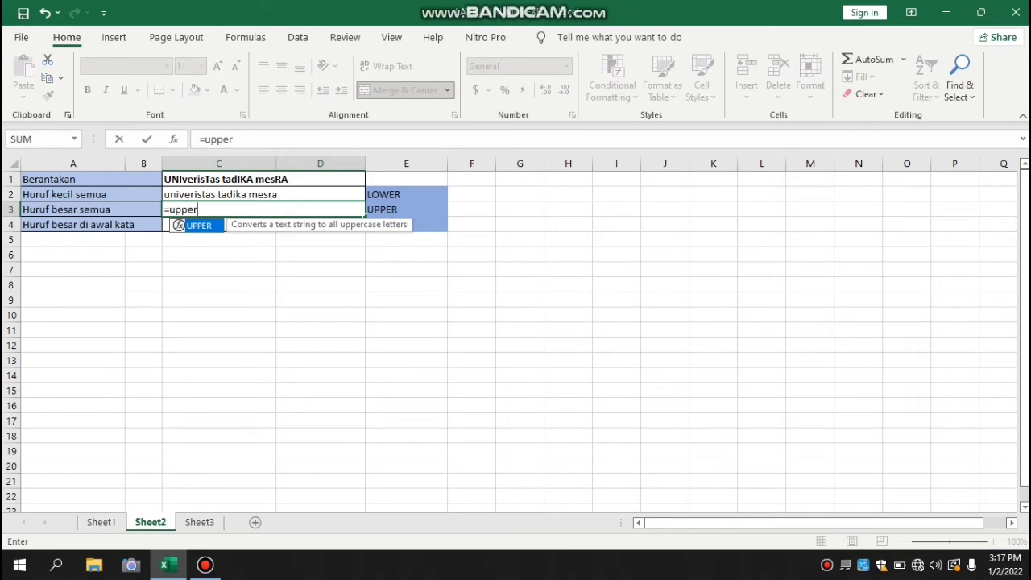
type("(")
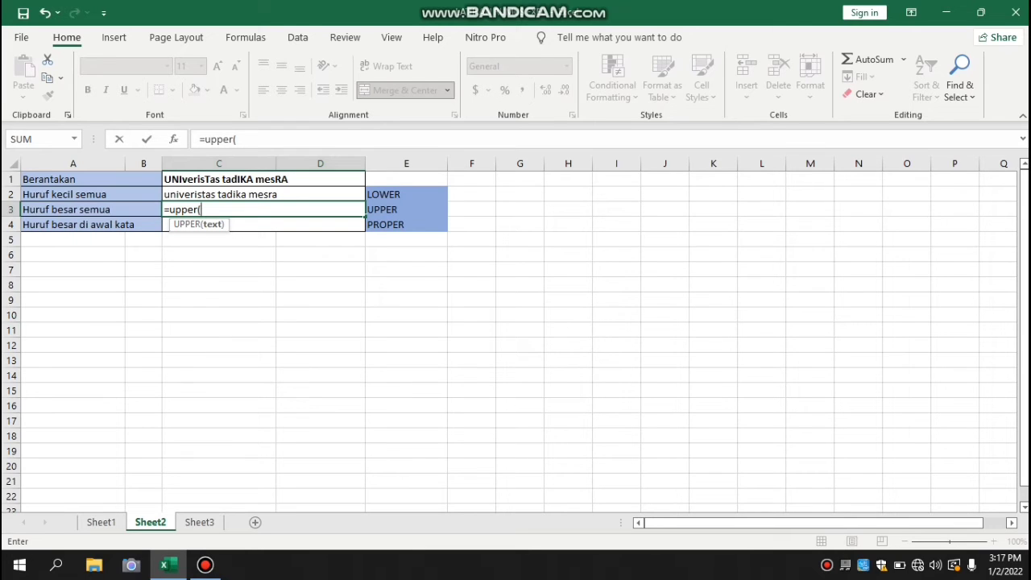
left_click(264, 180)
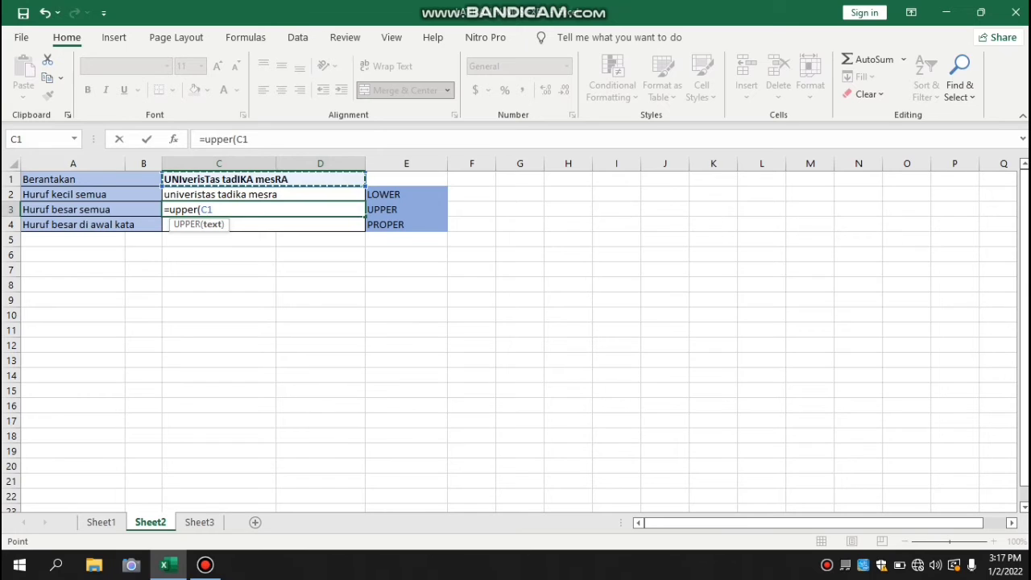
type(")")
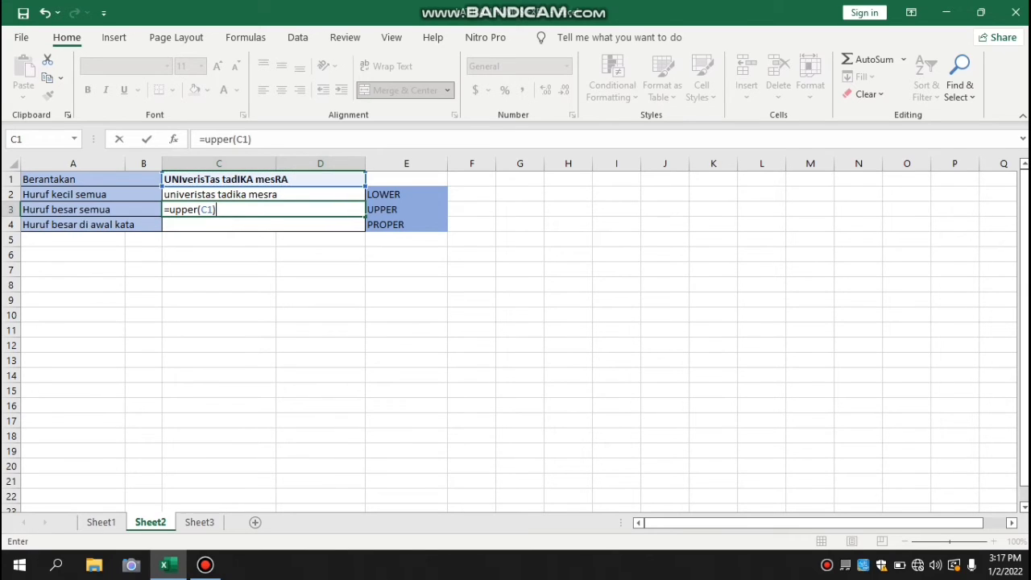
key("Return")
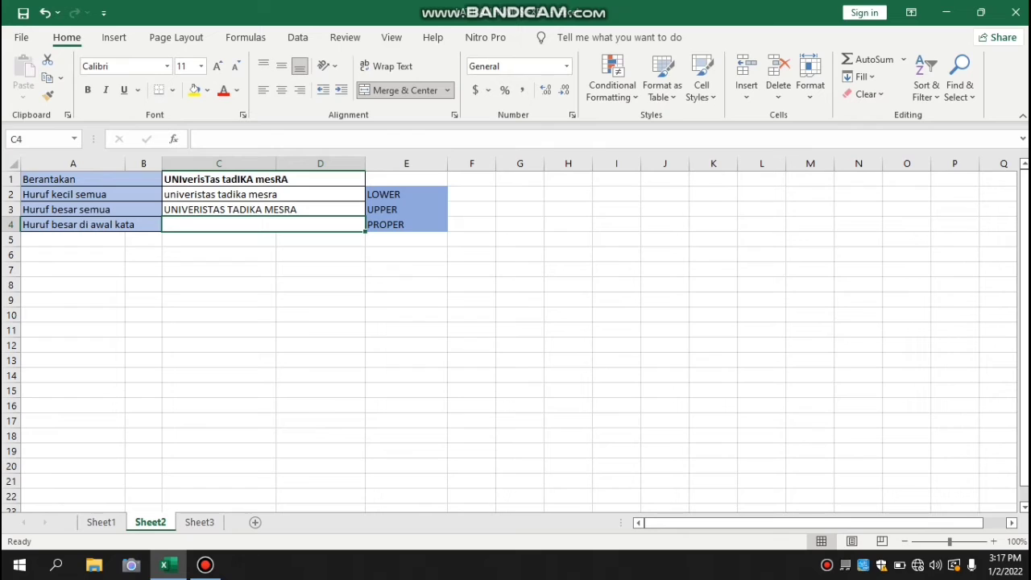
Step: Capitalize the first letter of each word from C1 in C4 with =PROPER(C1)
type("=")
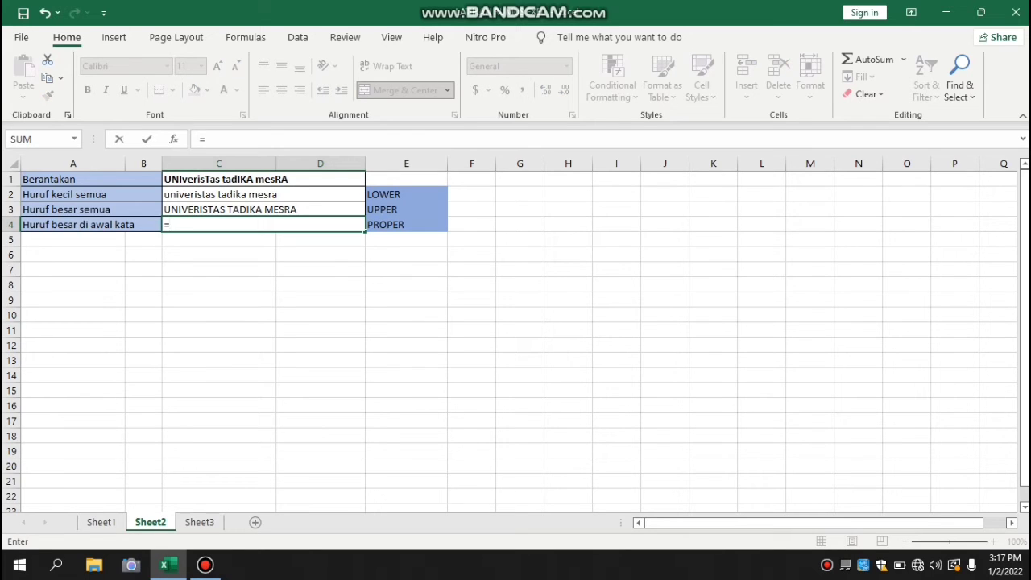
type("p")
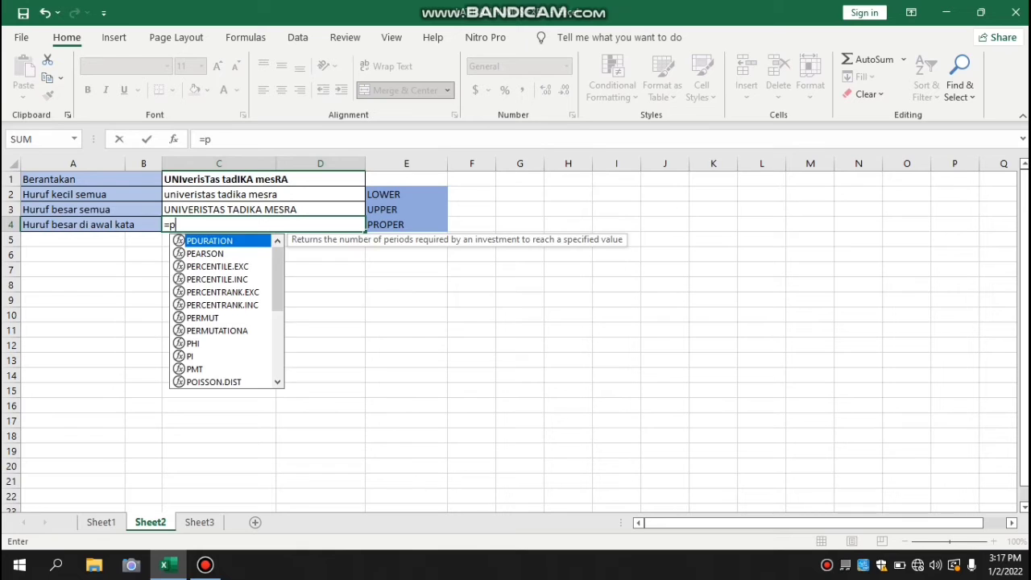
type("roper(")
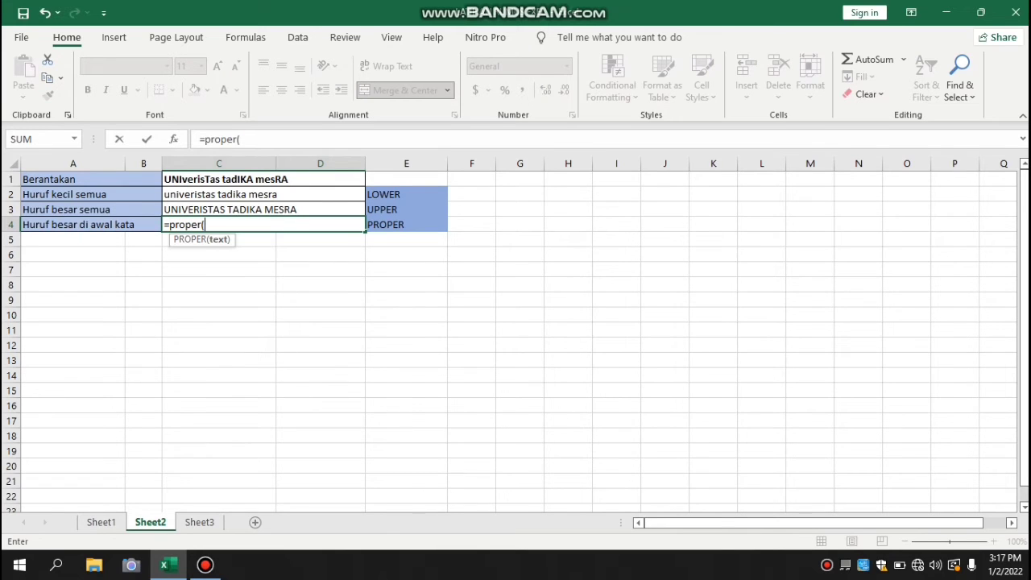
left_click(263, 179)
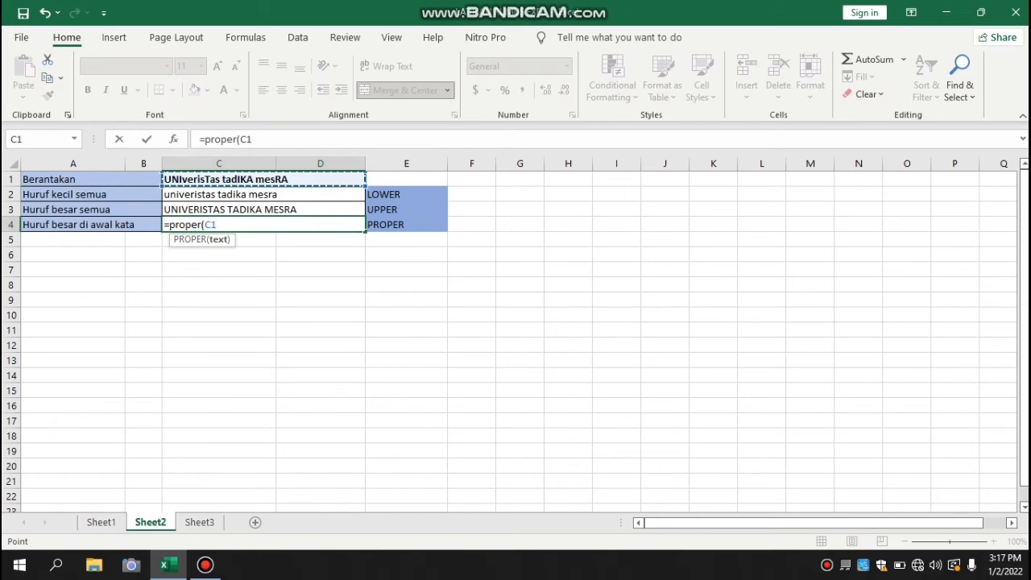
type(")")
key("Return")
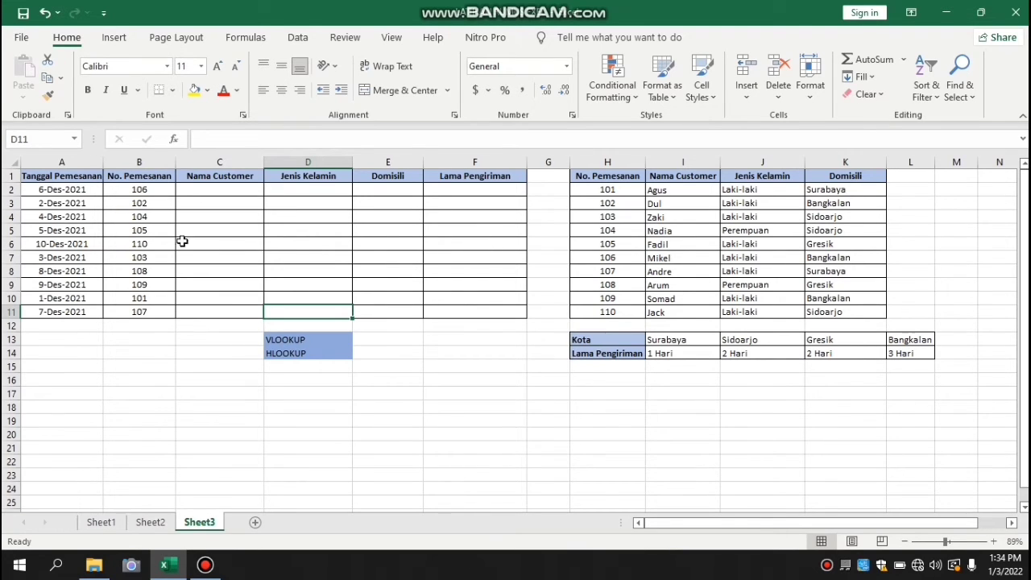
Step: On Sheet3, examine the order table's empty columns, the customer reference table in H1:K11 and the city delivery-time table in H13:L14
left_click_drag(45, 179, 517, 315)
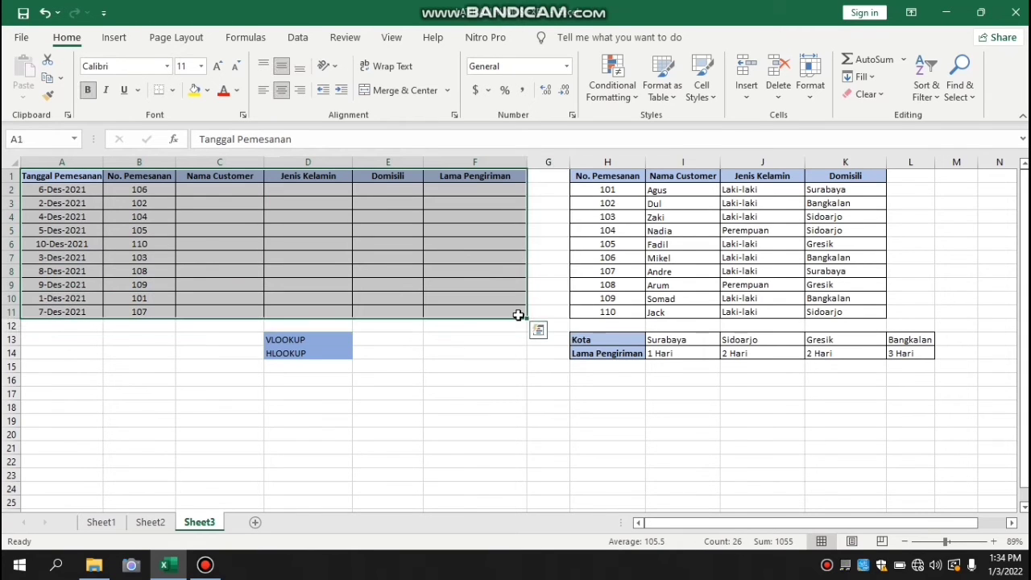
left_click(664, 256)
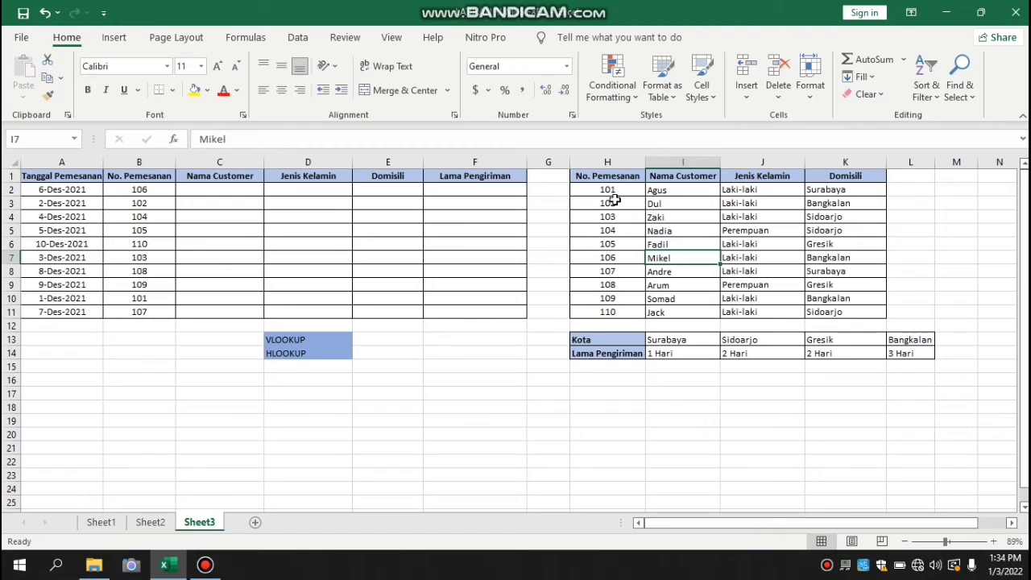
left_click_drag(593, 176, 934, 357)
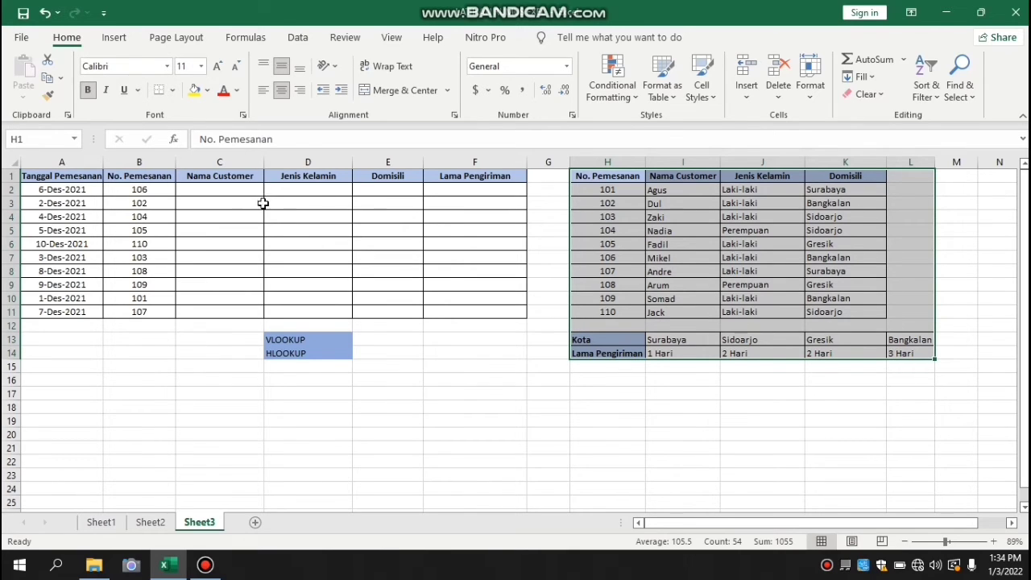
left_click(213, 202)
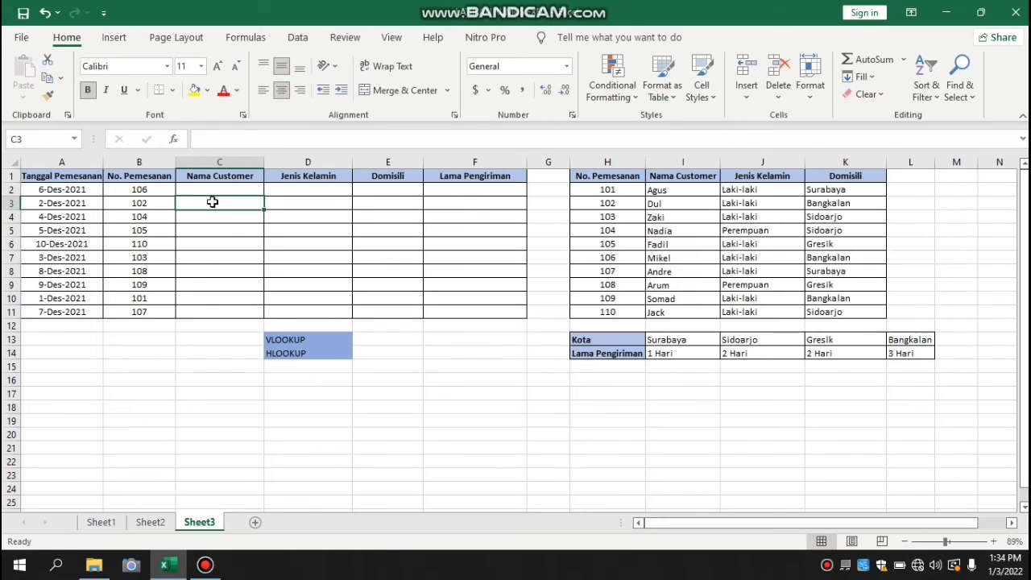
left_click(219, 189)
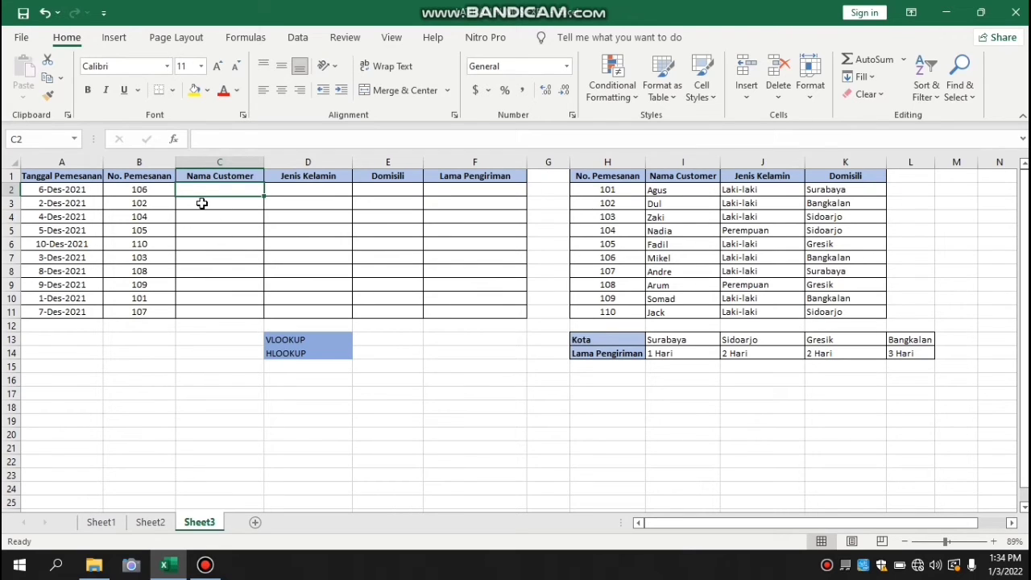
left_click_drag(201, 189, 450, 315)
left_click(267, 256)
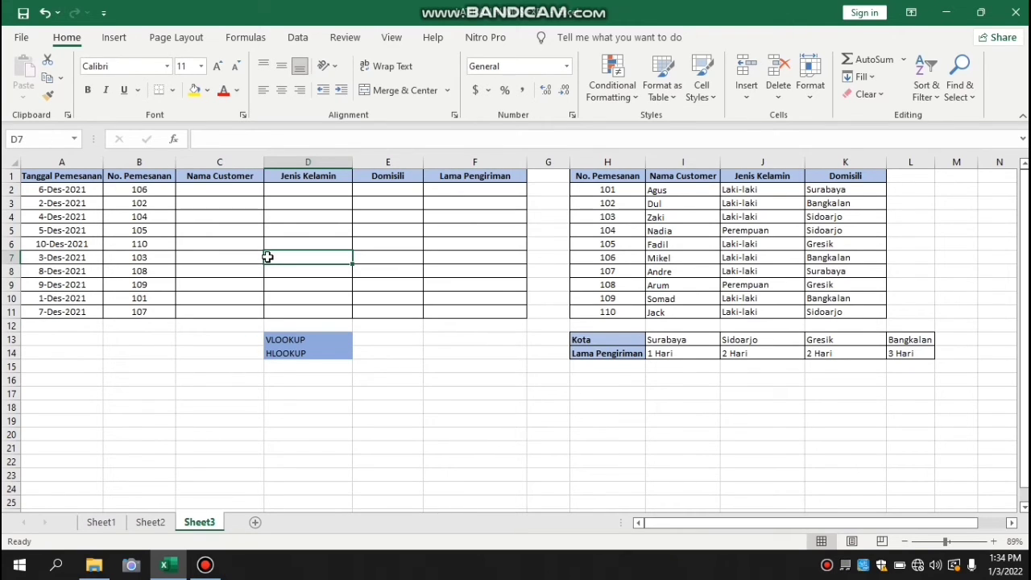
left_click(201, 192)
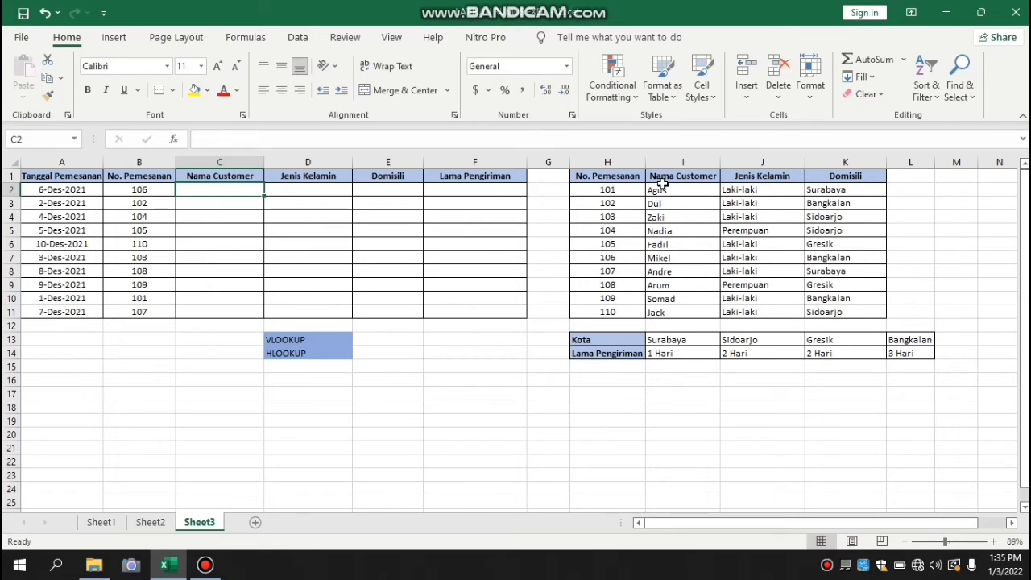
left_click_drag(657, 192, 681, 283)
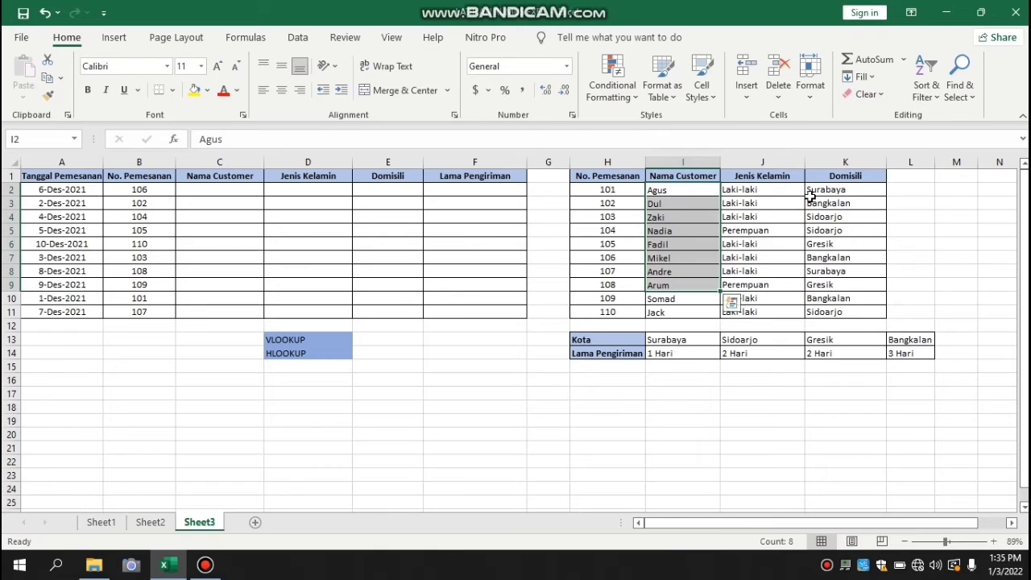
left_click_drag(828, 192, 836, 320)
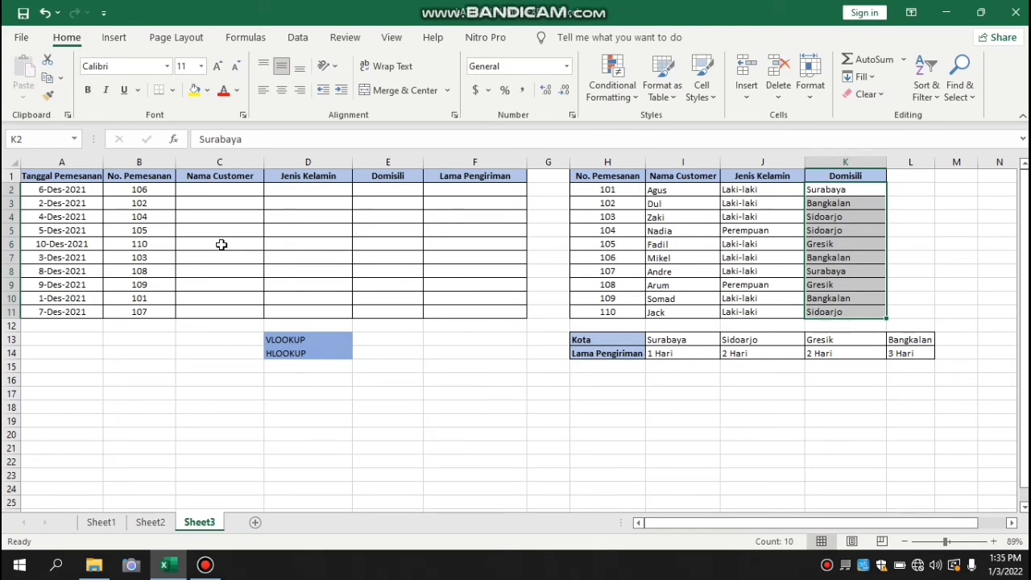
left_click(202, 190)
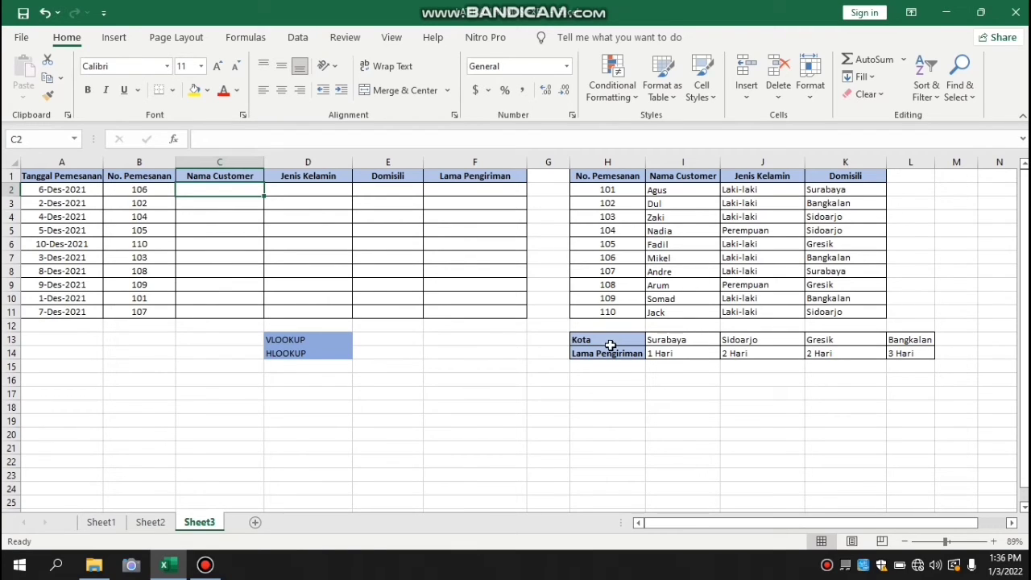
left_click_drag(598, 342, 911, 352)
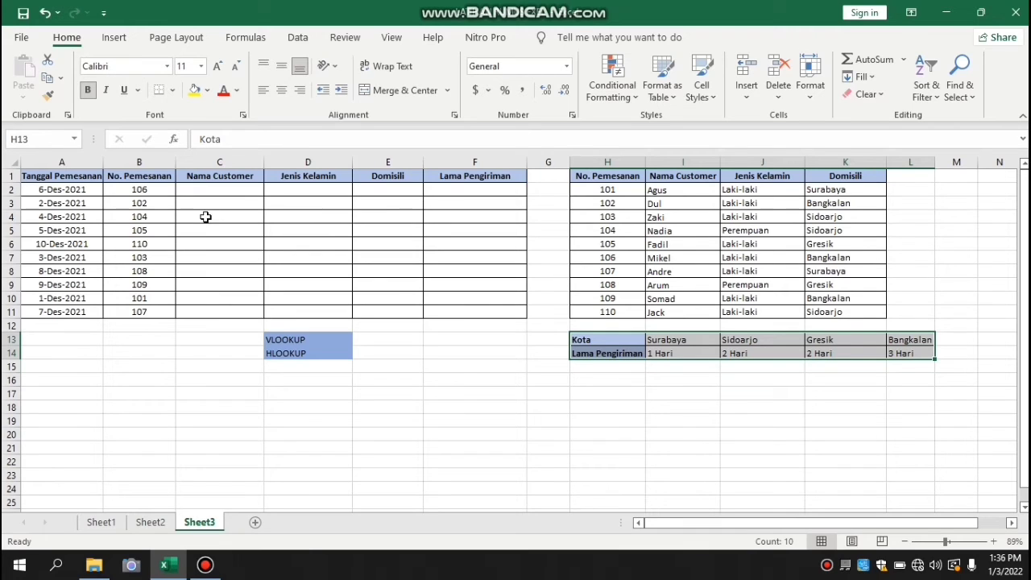
Step: Look up the customer name by order number in C2 with =VLOOKUP(B2,$H$1:$K$11,2,0) and fill the formula down to C11
left_click(195, 191)
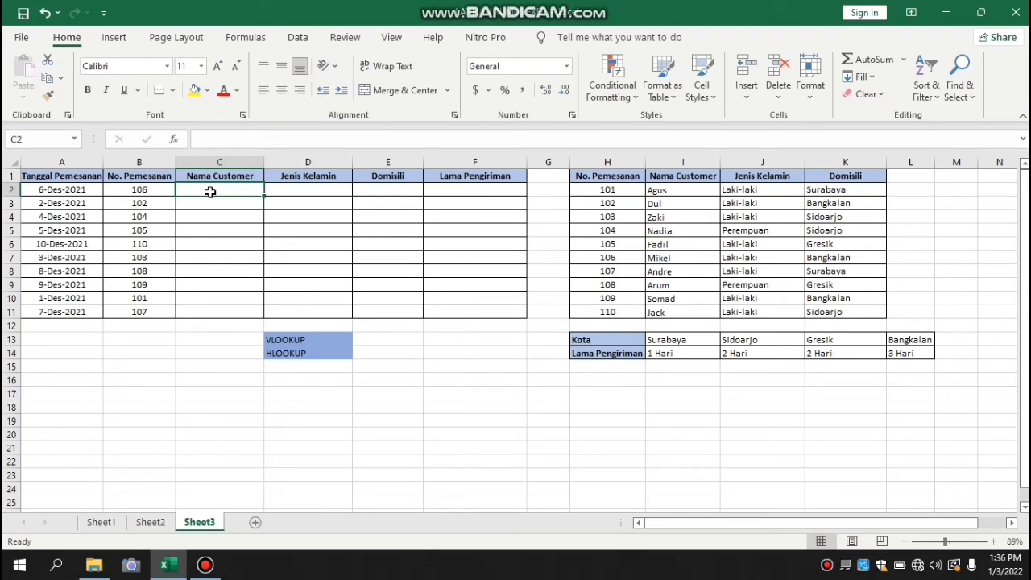
type("=vloo")
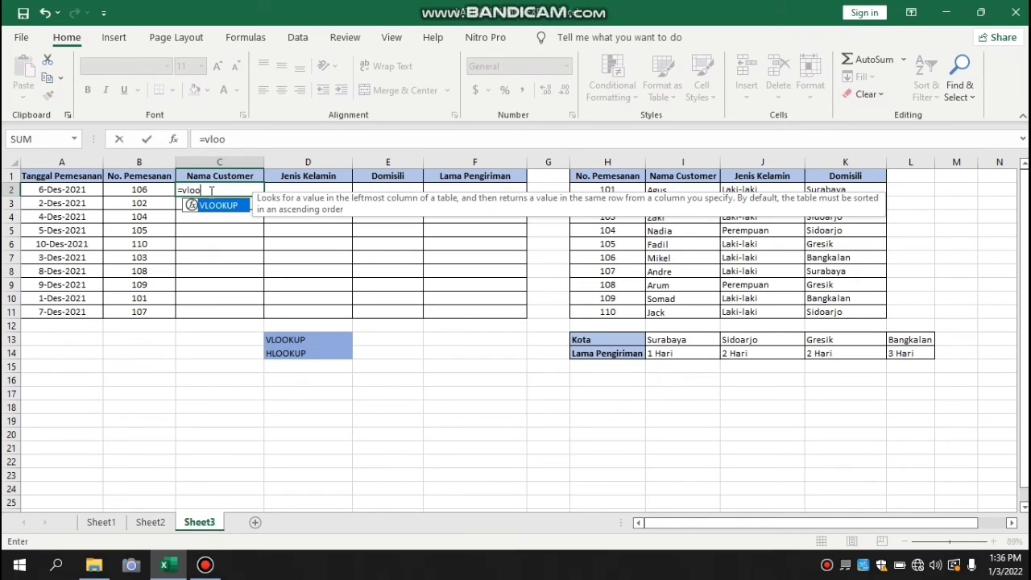
double_click(216, 206)
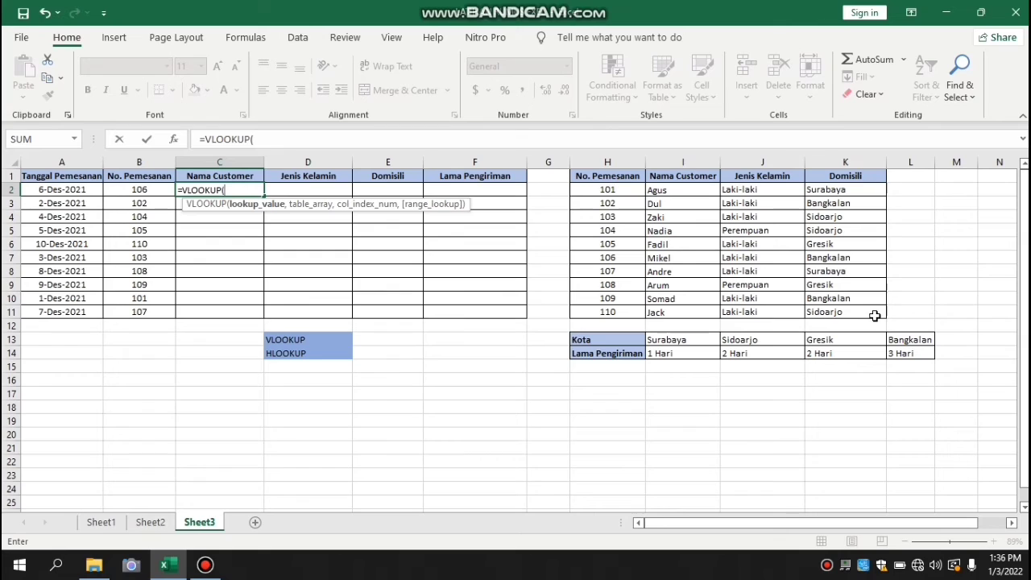
left_click(150, 188)
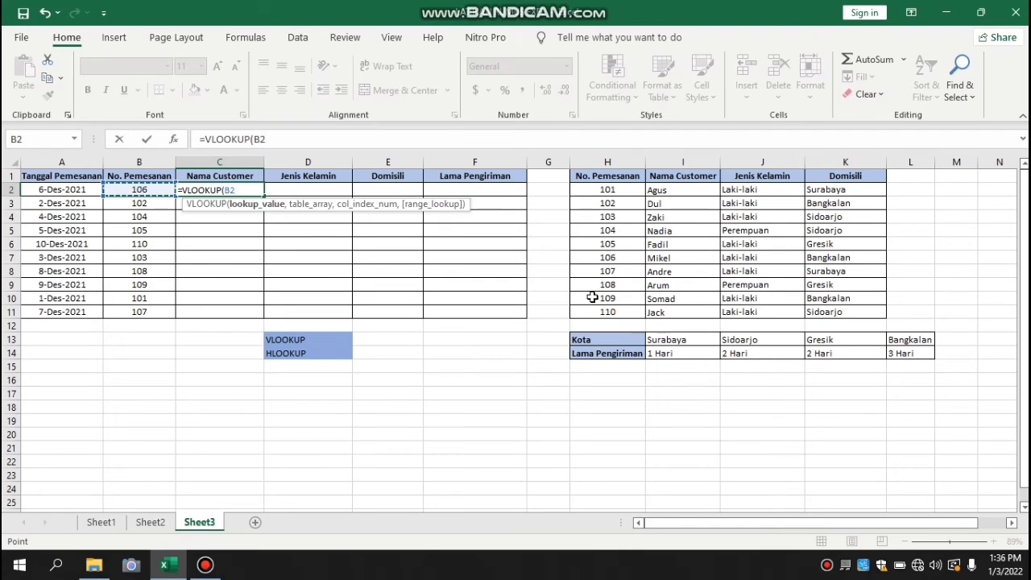
type(",")
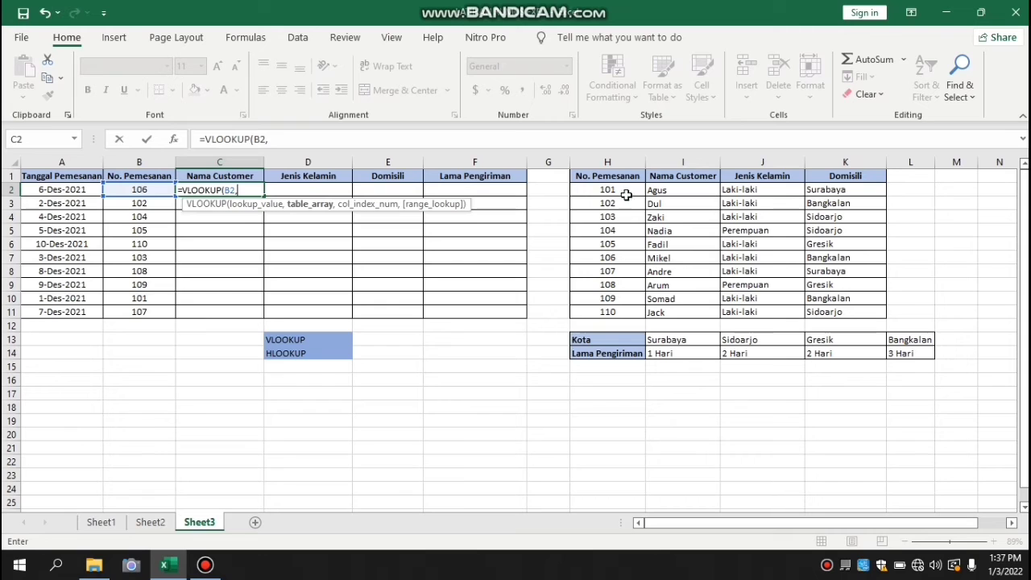
left_click_drag(582, 174, 833, 304)
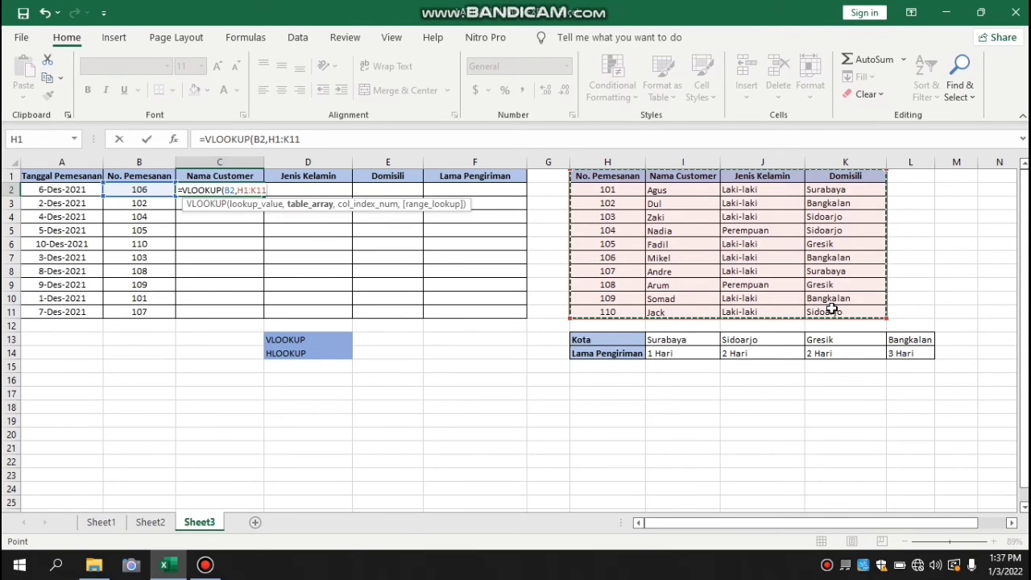
key("F4")
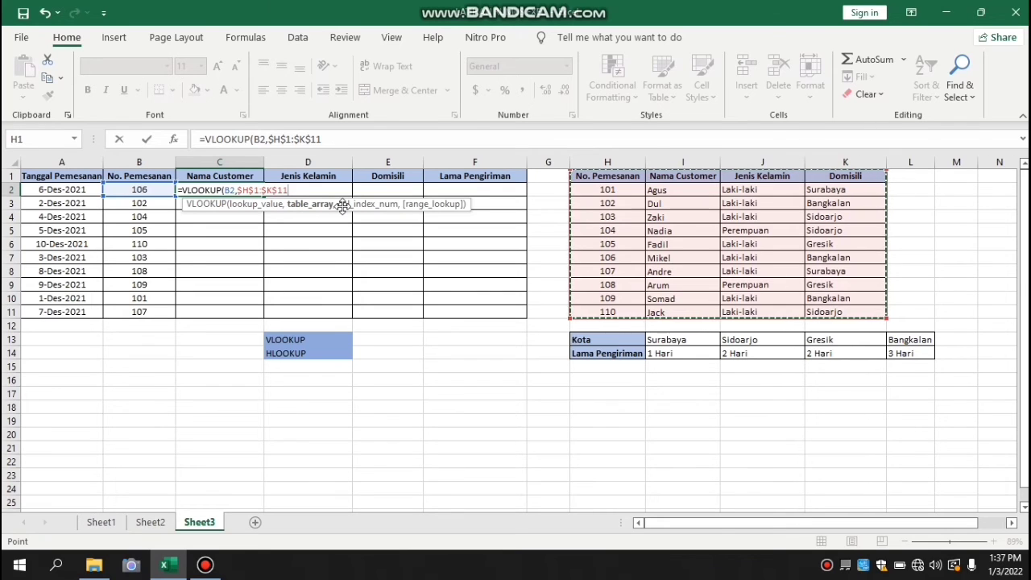
type(",")
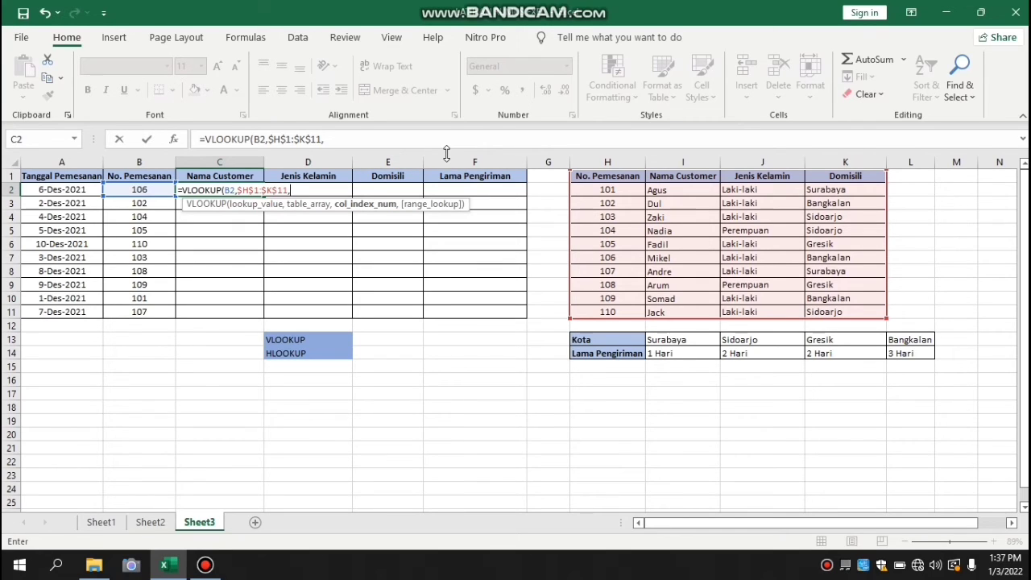
type("2,0)")
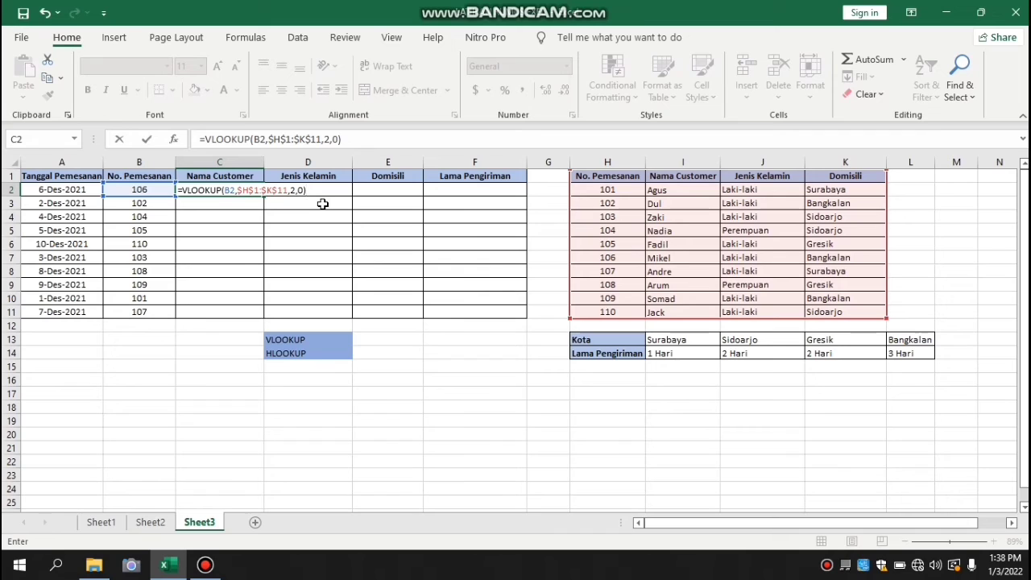
key("Return")
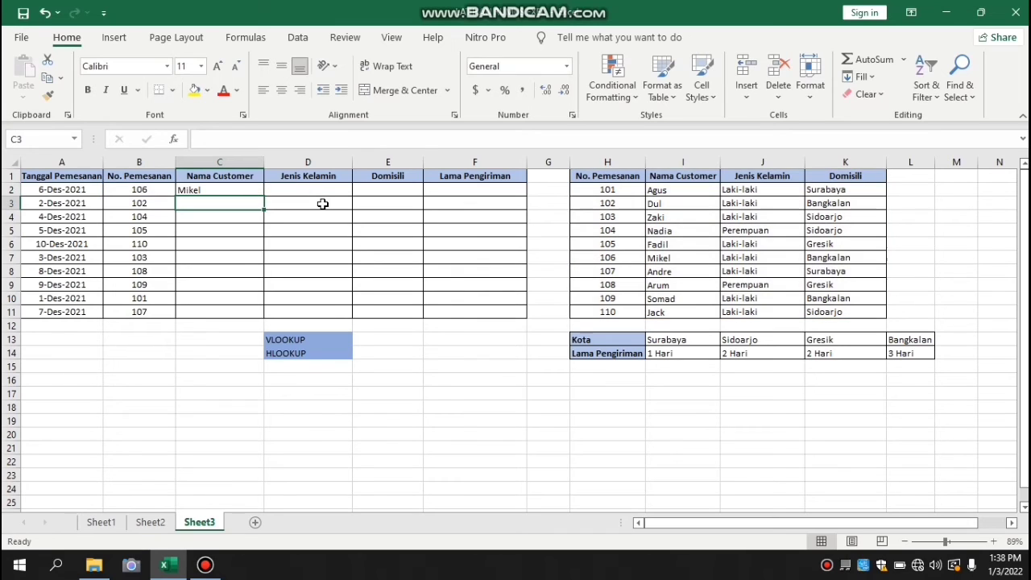
left_click(248, 191)
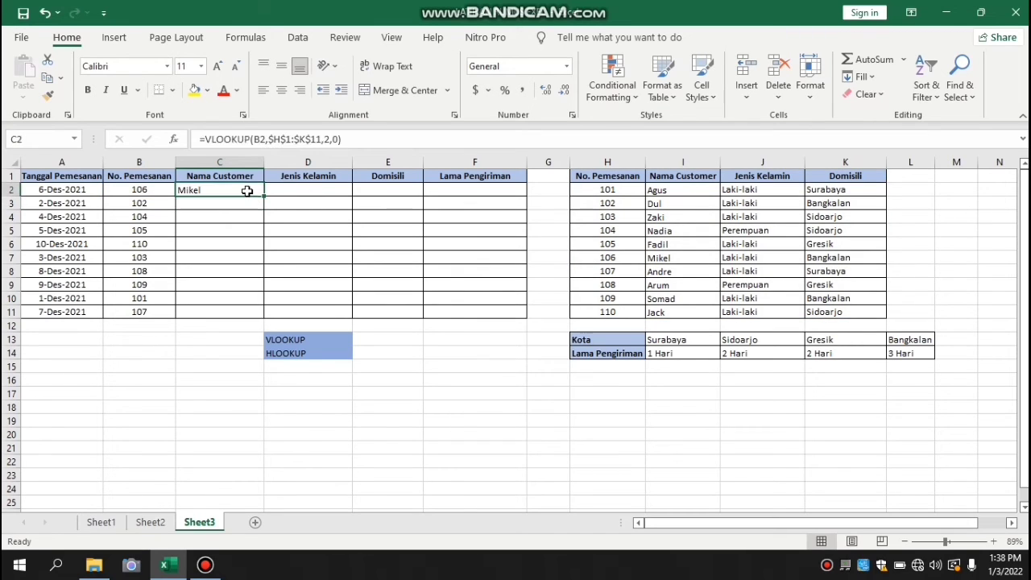
left_click_drag(262, 195, 272, 328)
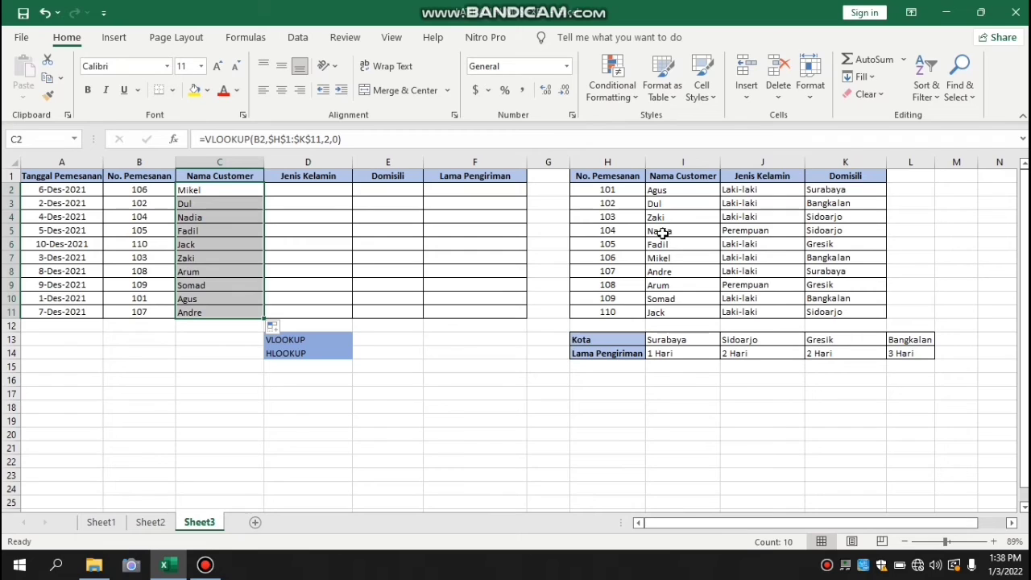
Step: Look up the gender by order number in D2 with =VLOOKUP(B2,$H$1:$K$11,3,0) and fill the formula down to D11
left_click(286, 188)
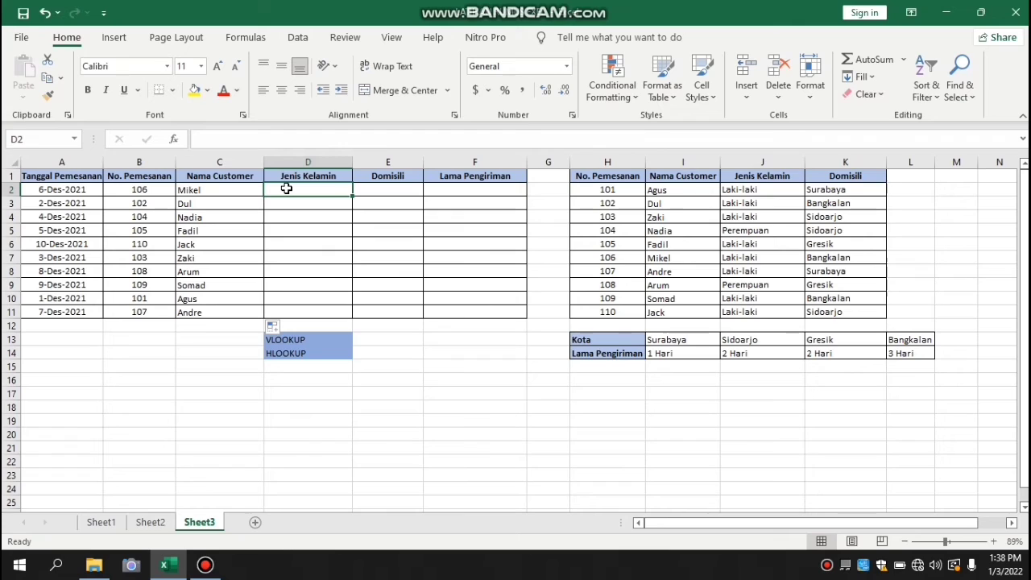
type("=vlook")
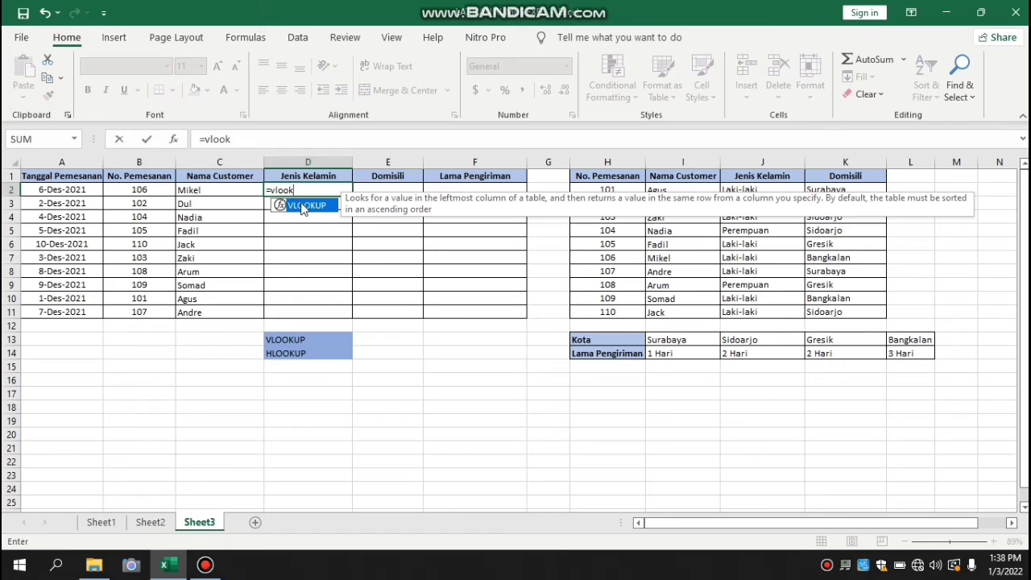
double_click(301, 206)
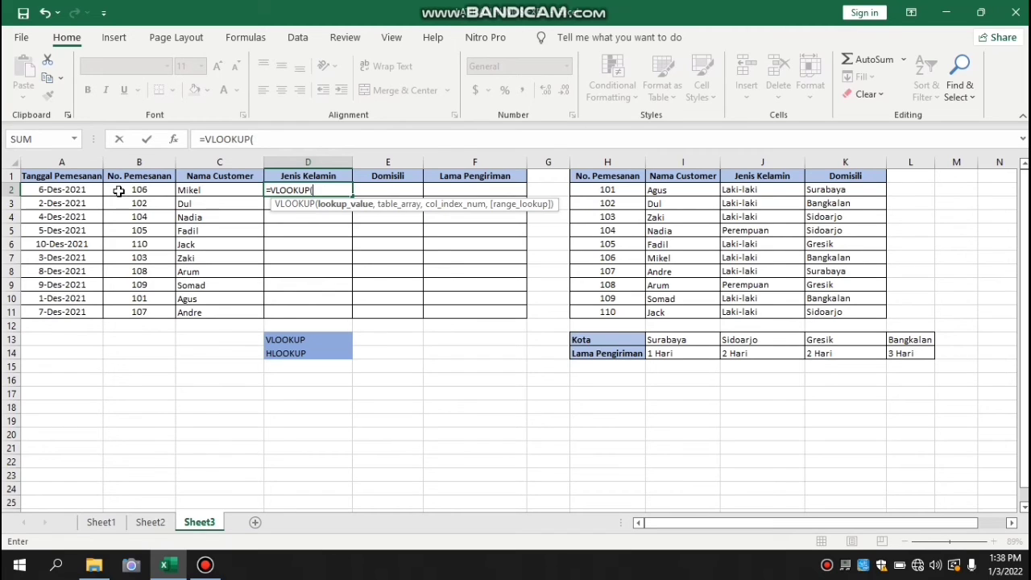
left_click(152, 189)
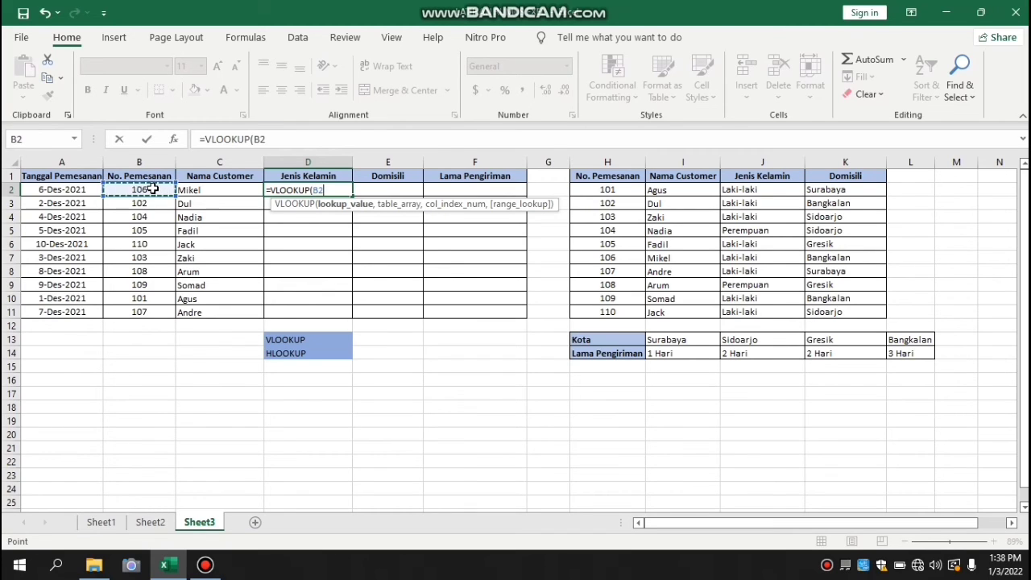
type(",")
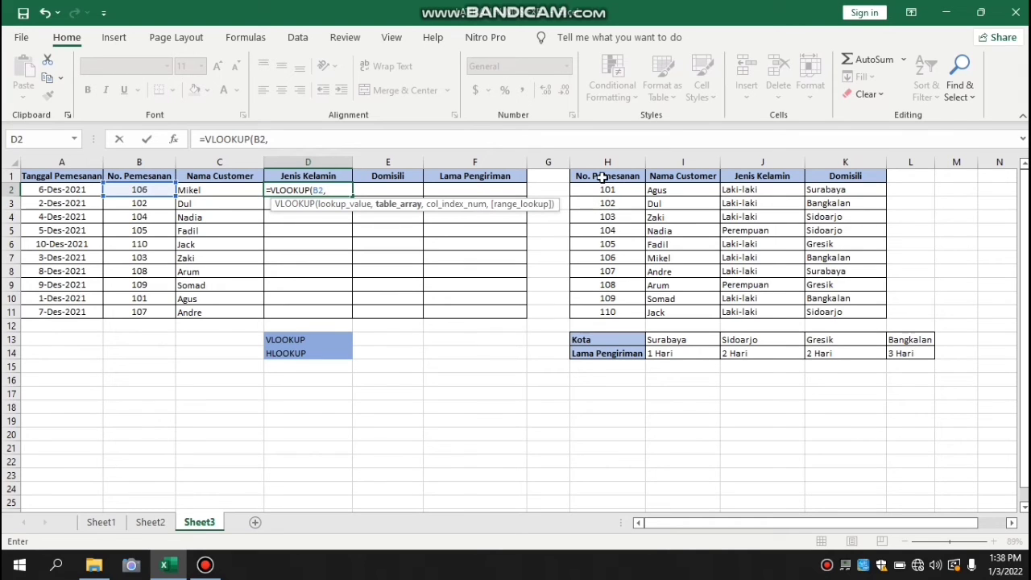
left_click_drag(595, 176, 858, 306)
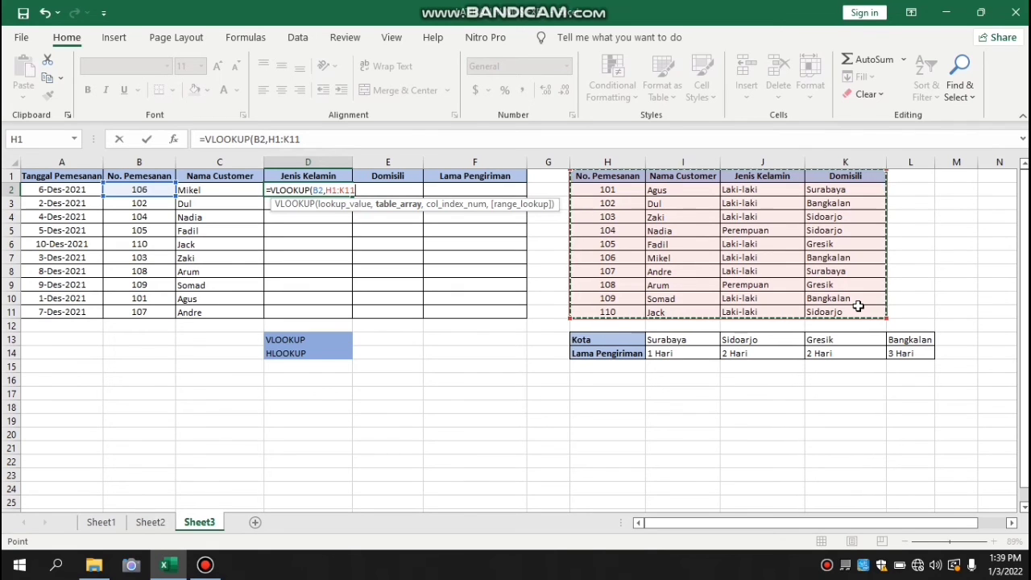
key("F4")
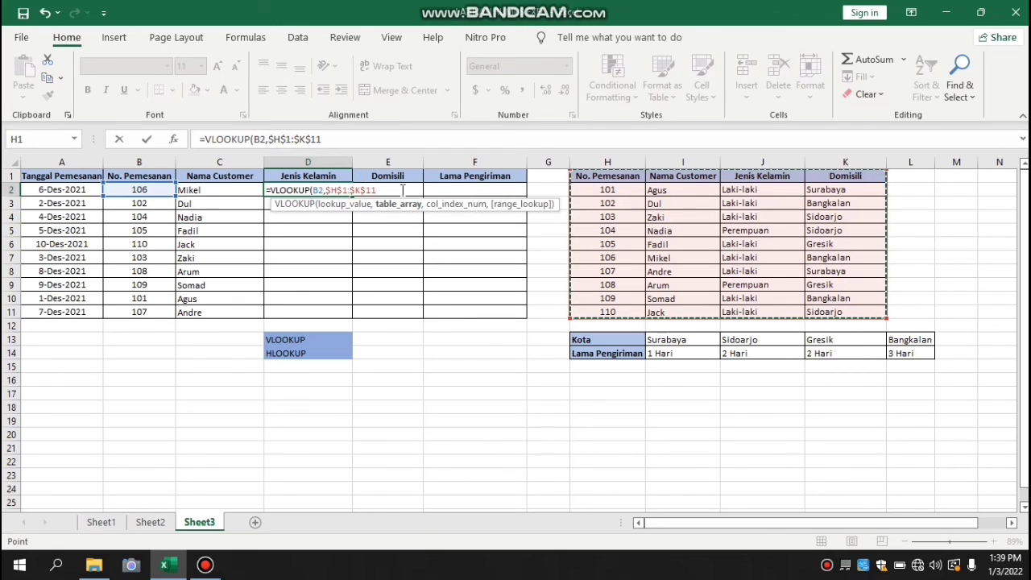
type(",")
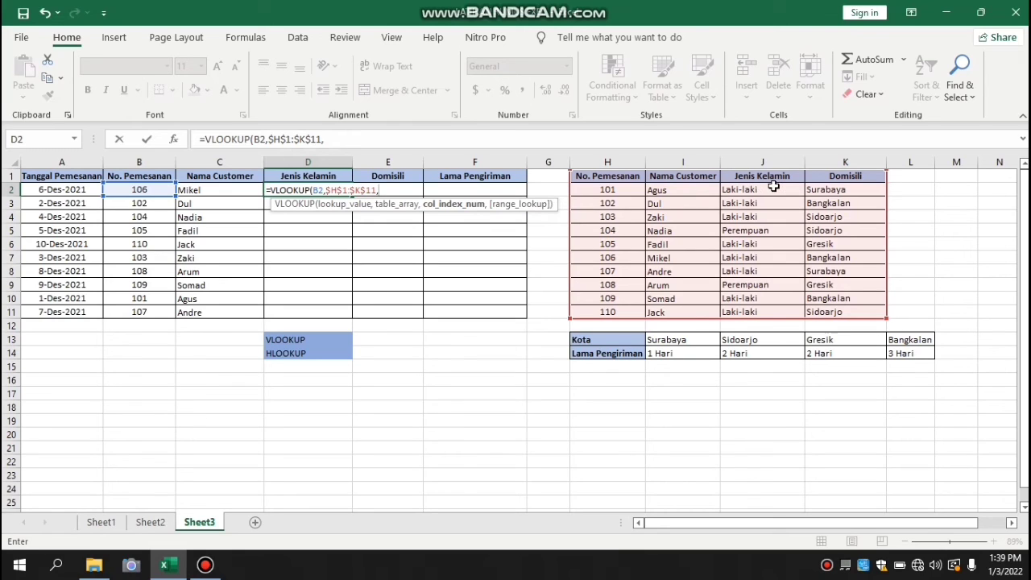
type("3,0)")
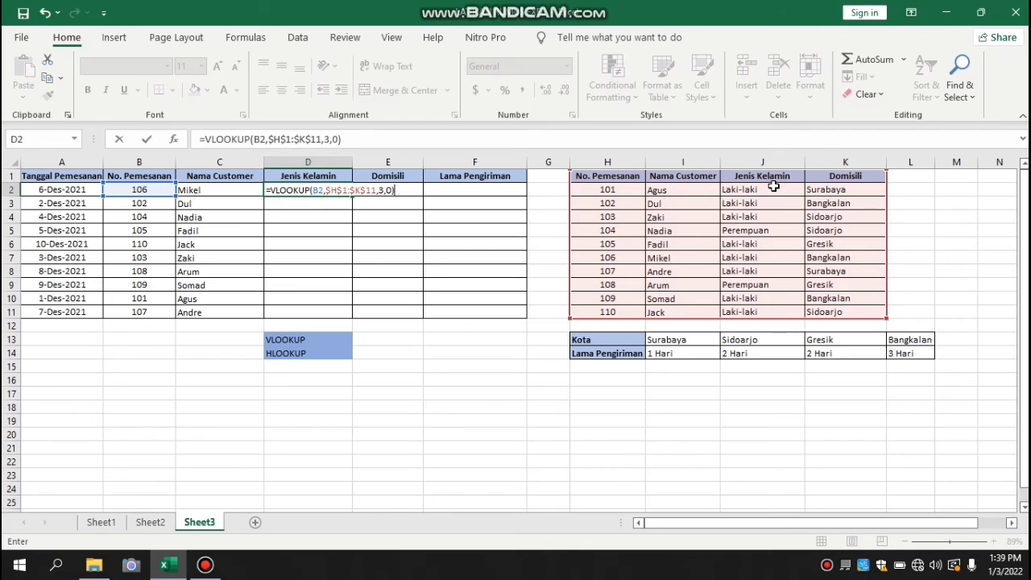
key("Return")
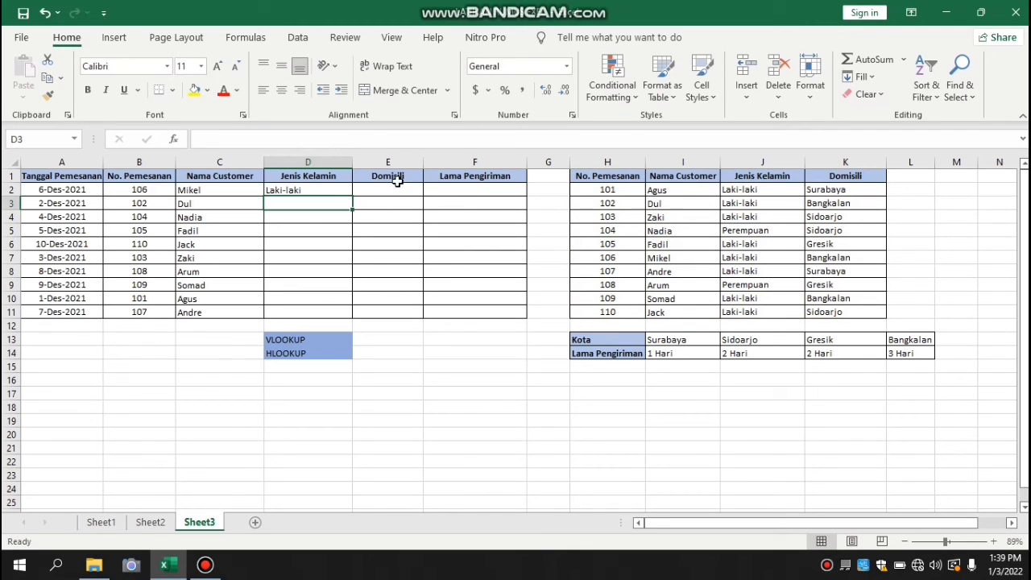
left_click(323, 187)
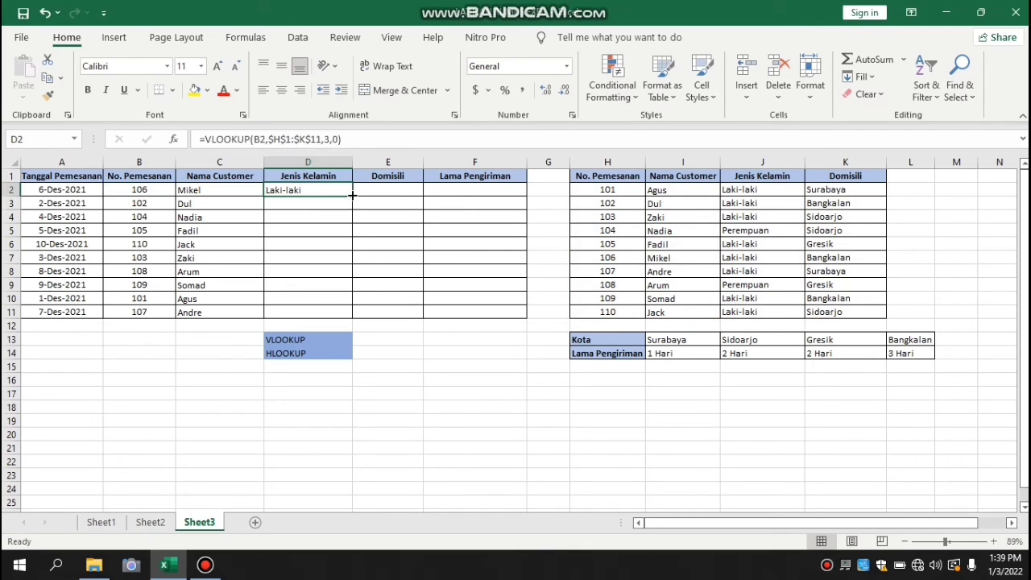
left_click_drag(352, 195, 353, 313)
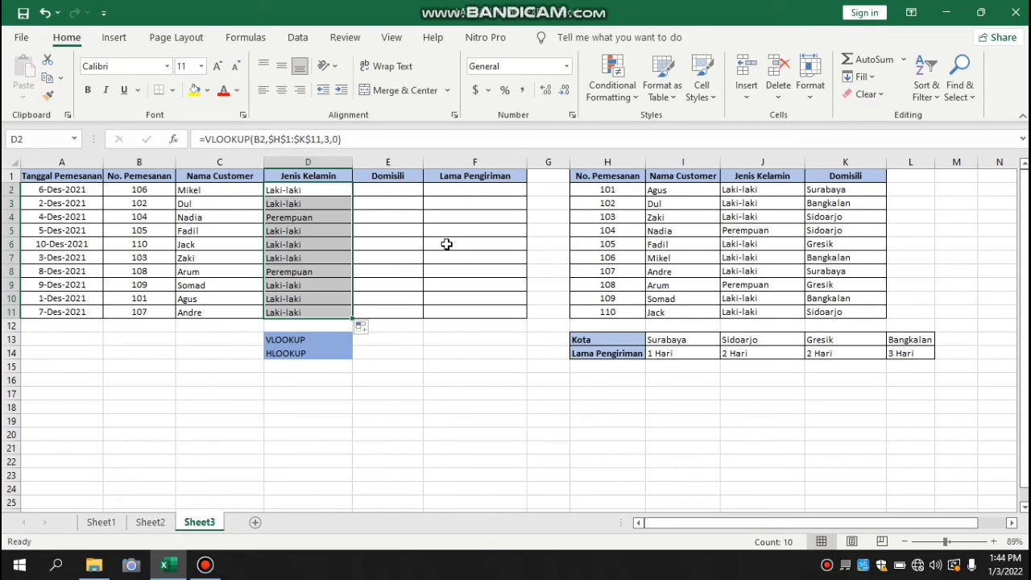
Step: Look up the customer's domicile by order number in E2 with =VLOOKUP(B2,$H$1:$K$11,4,0) and fill the formula down to E11
left_click(389, 189)
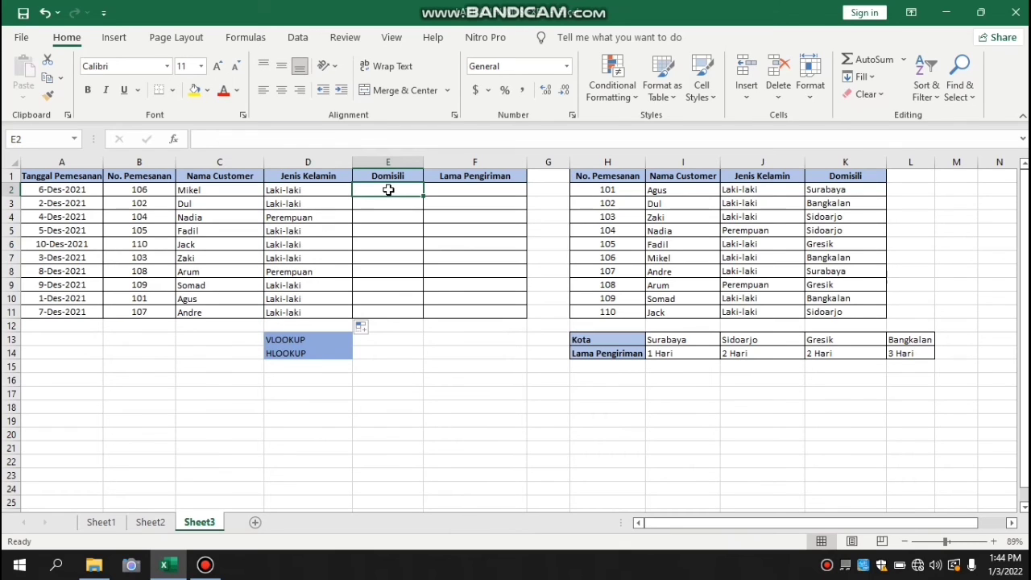
type("=vloo")
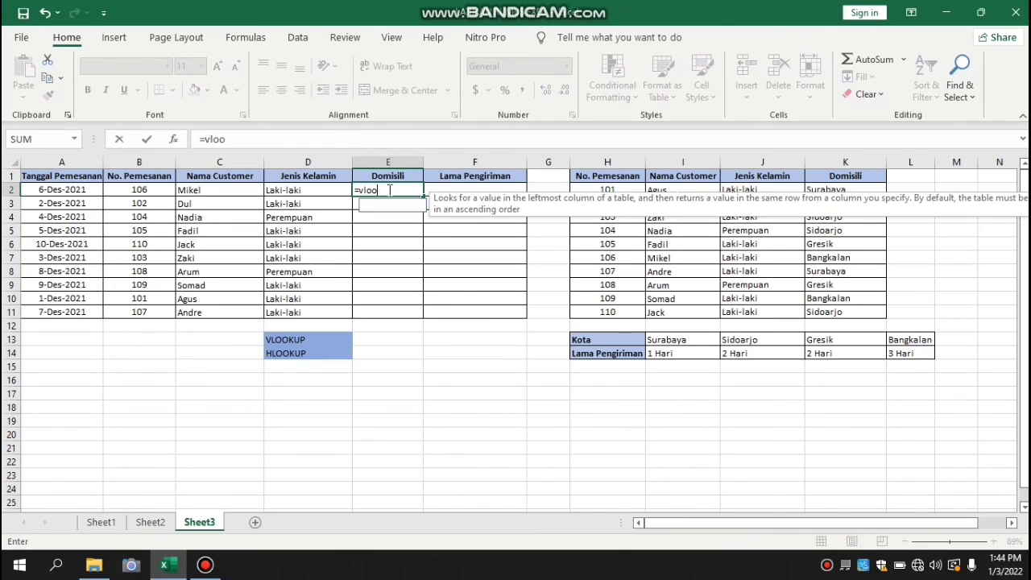
type("k")
double_click(399, 207)
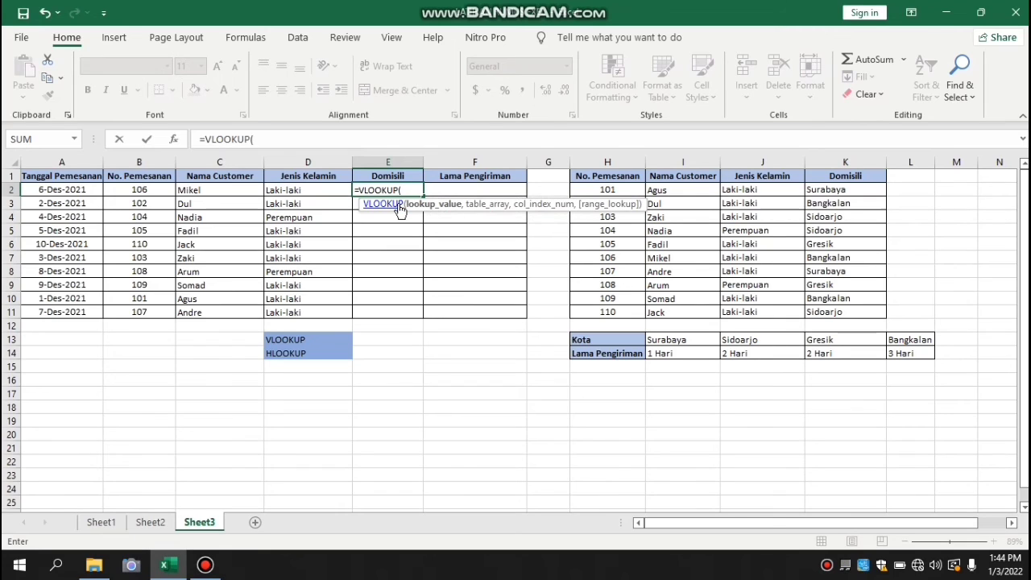
left_click(135, 192)
type(",")
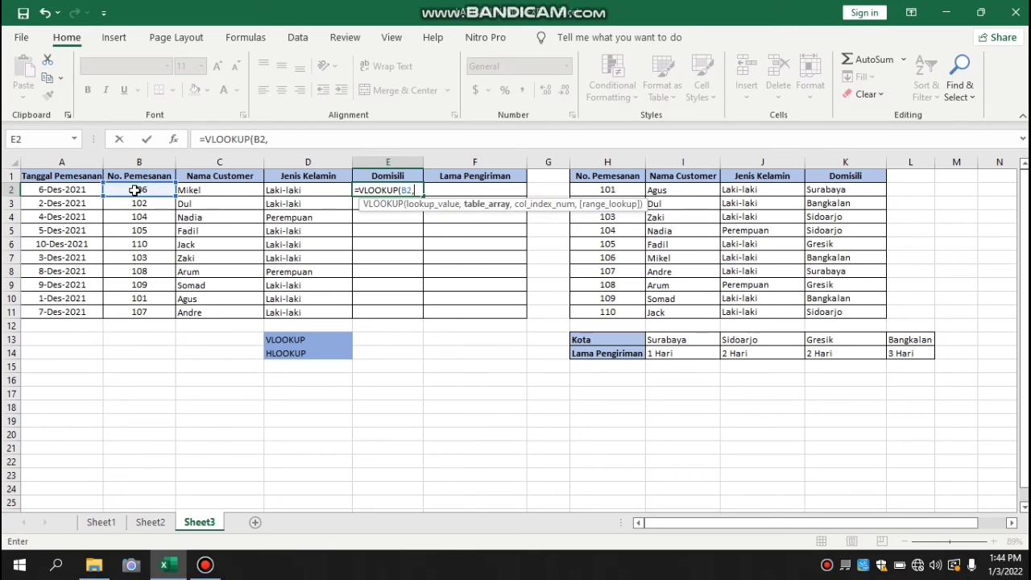
left_click(595, 181)
left_click_drag(596, 180, 866, 319)
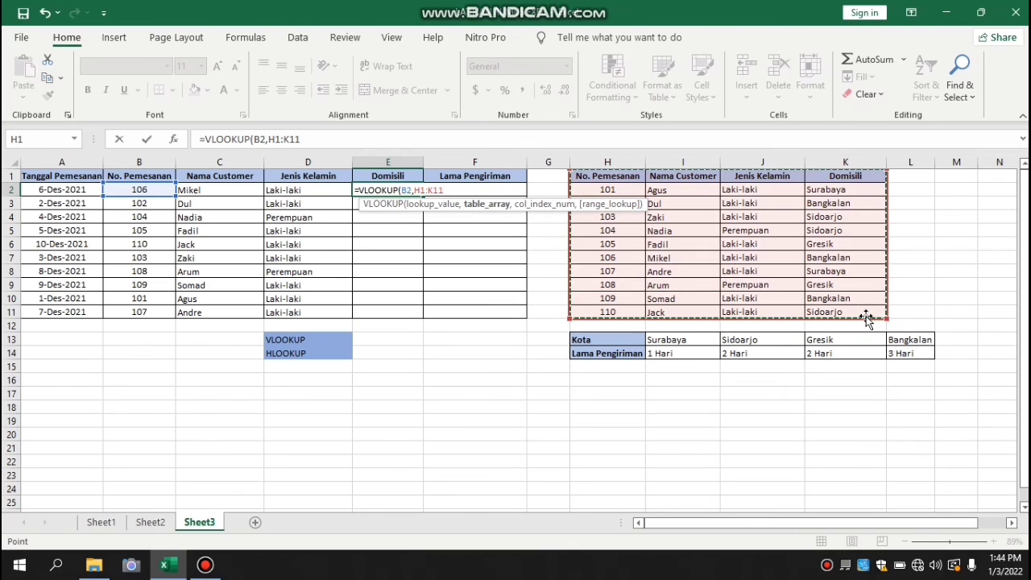
key("F4")
type(",")
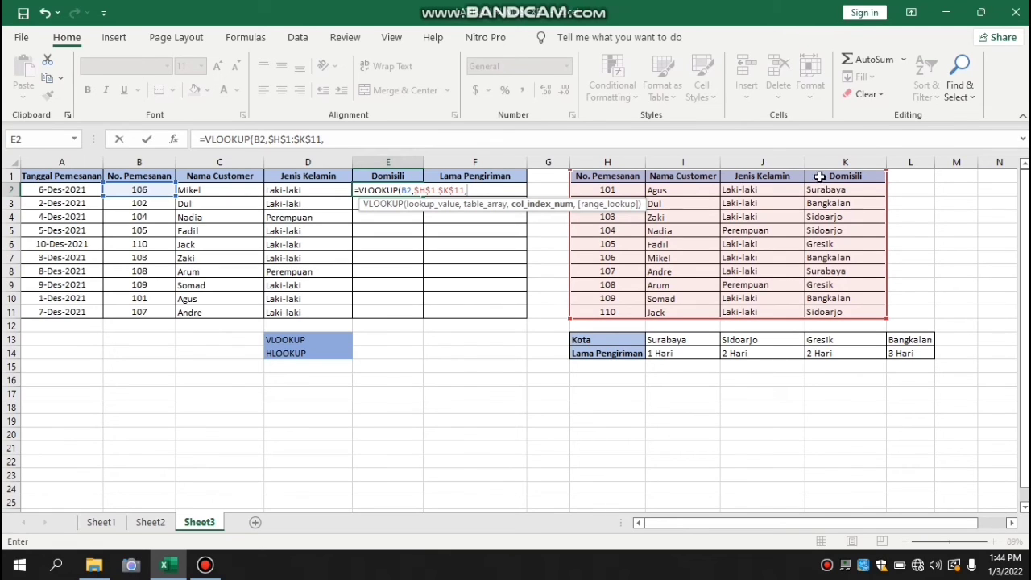
type("4,")
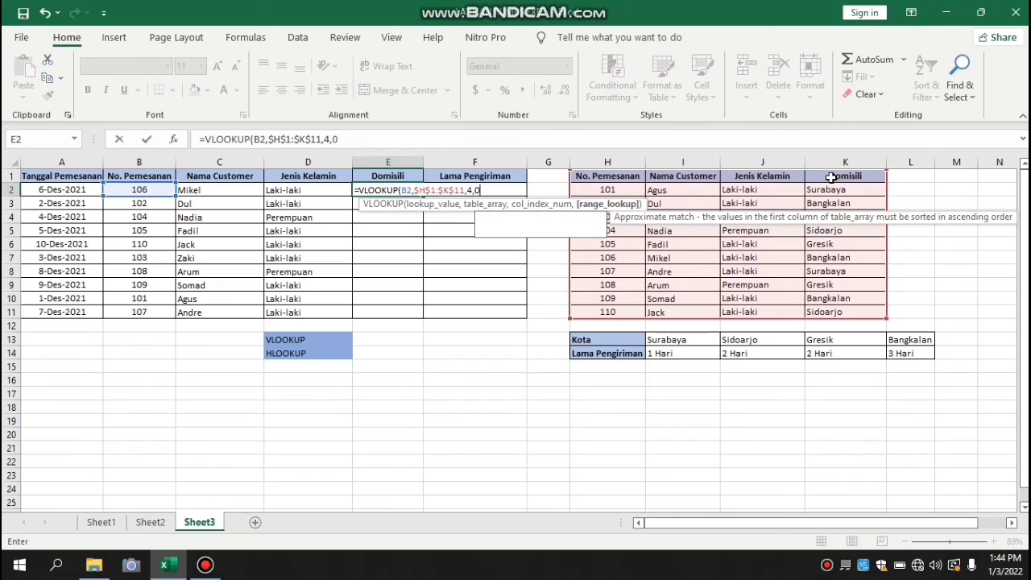
type("0)")
key("Return")
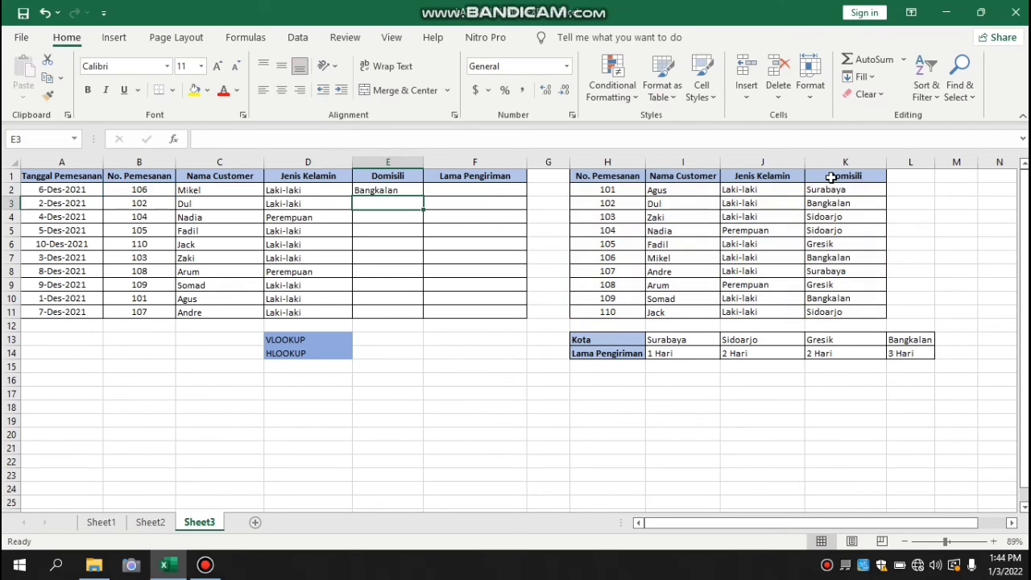
left_click(390, 190)
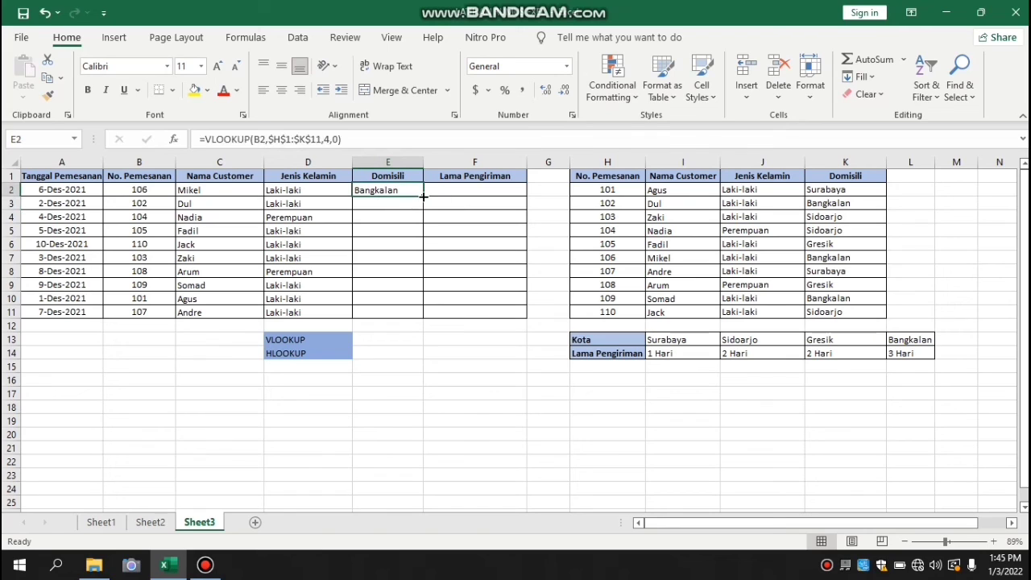
left_click_drag(437, 271, 437, 323)
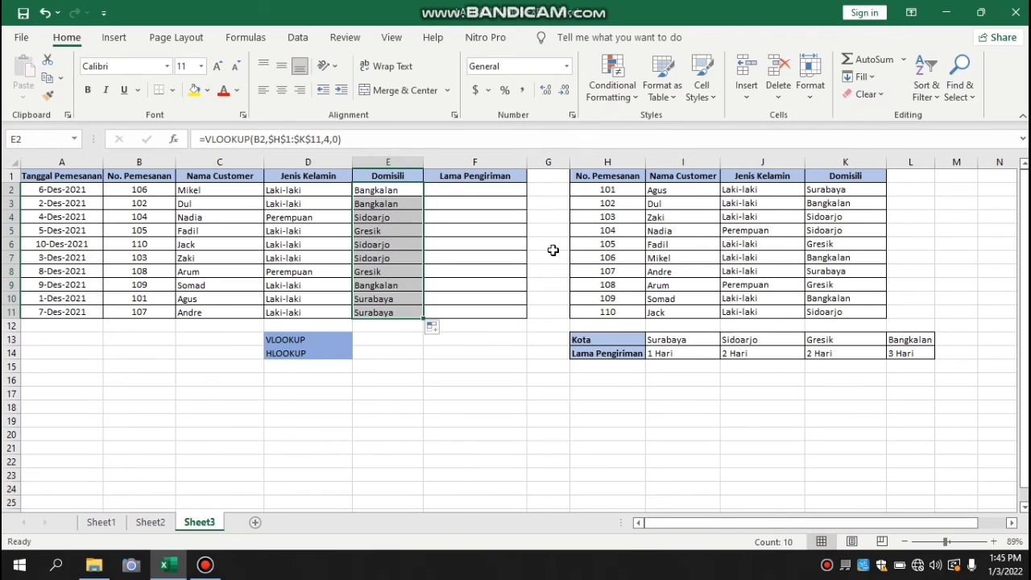
Step: Look up the delivery time by city in F2 with =HLOOKUP(E2,$H$13:$L$14,2,0) and fill the formula down to F11
left_click(444, 192)
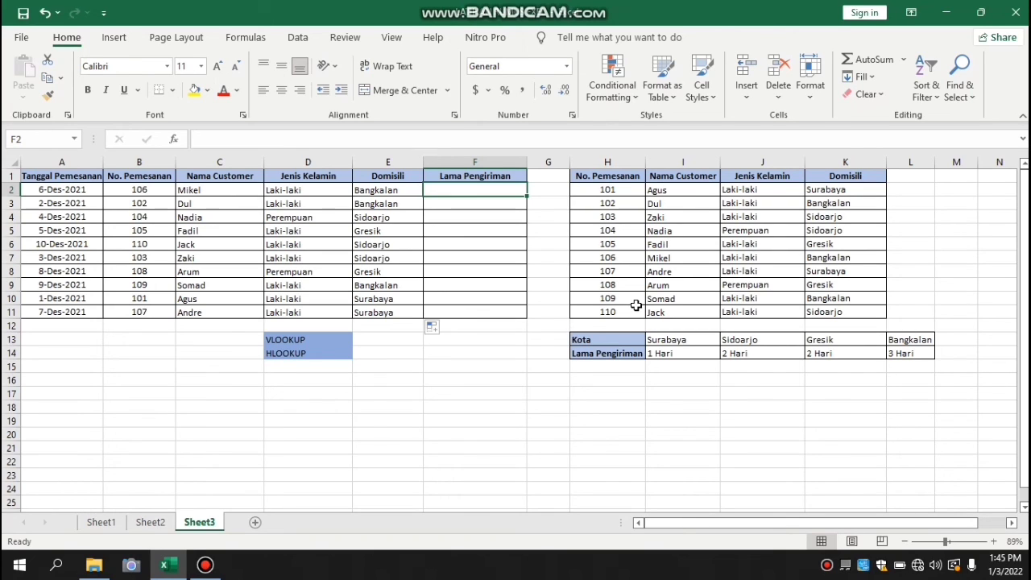
left_click(626, 353)
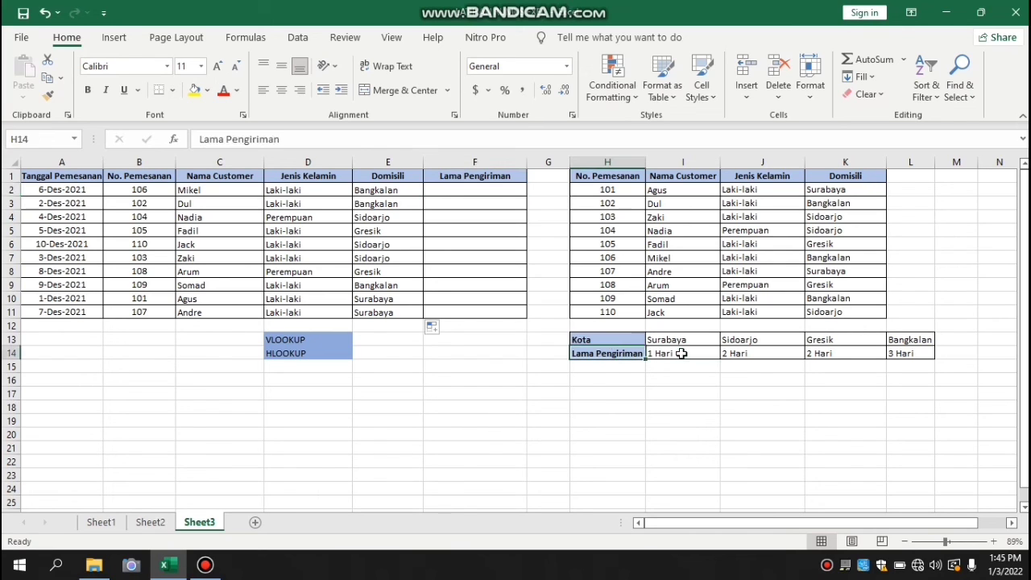
left_click_drag(680, 352, 750, 357)
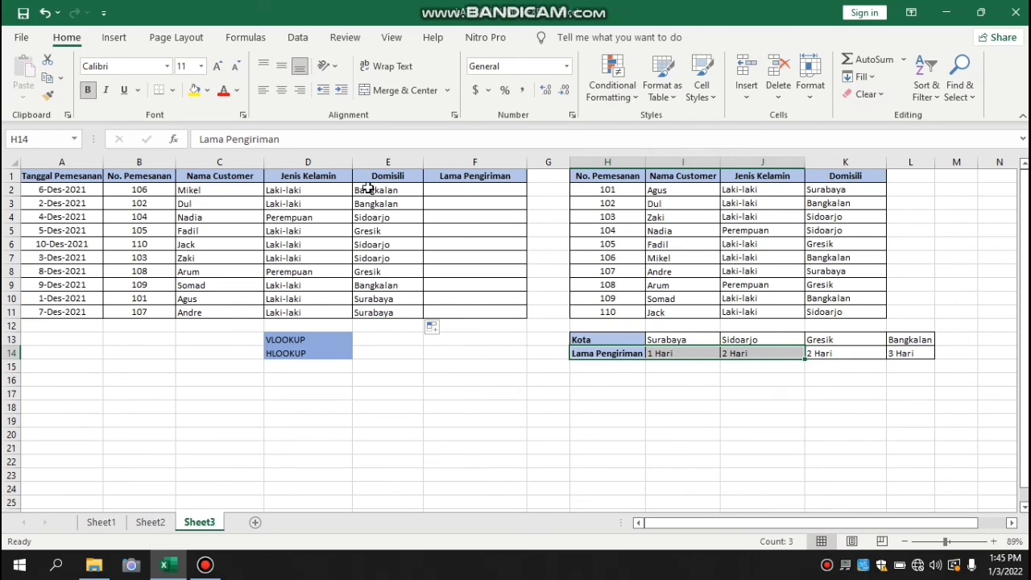
left_click(368, 188)
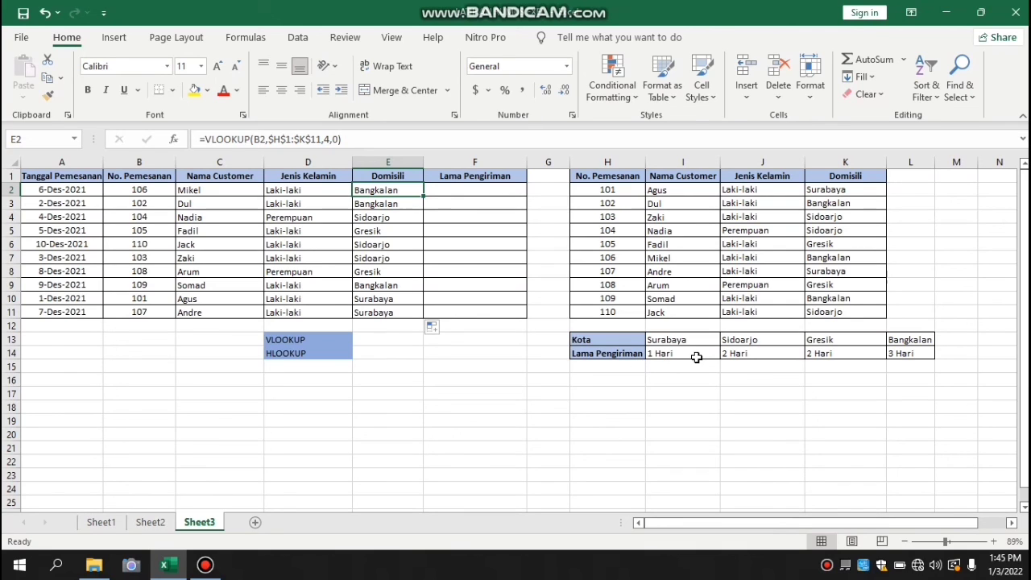
left_click(440, 188)
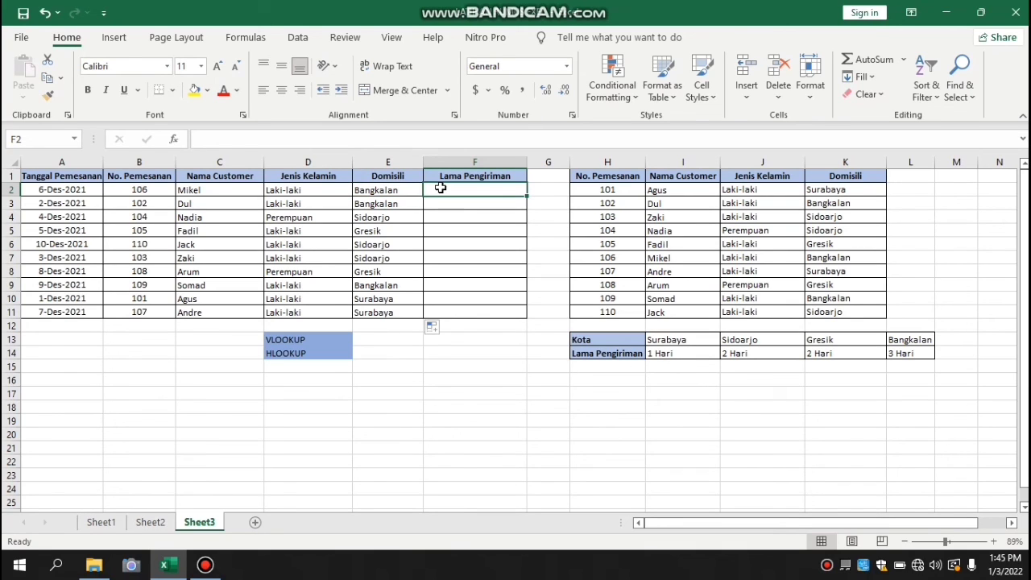
type("=")
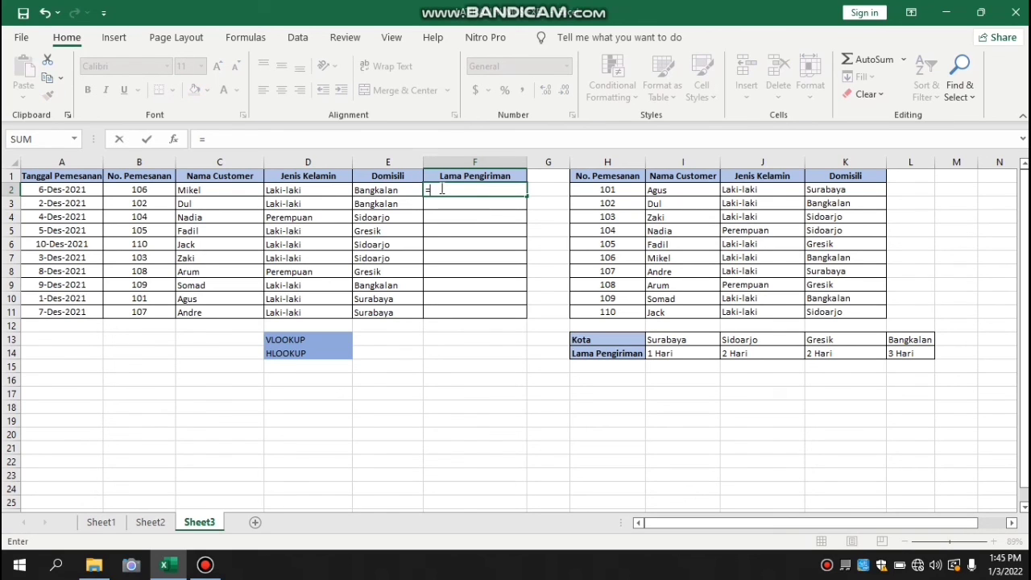
type("hloo")
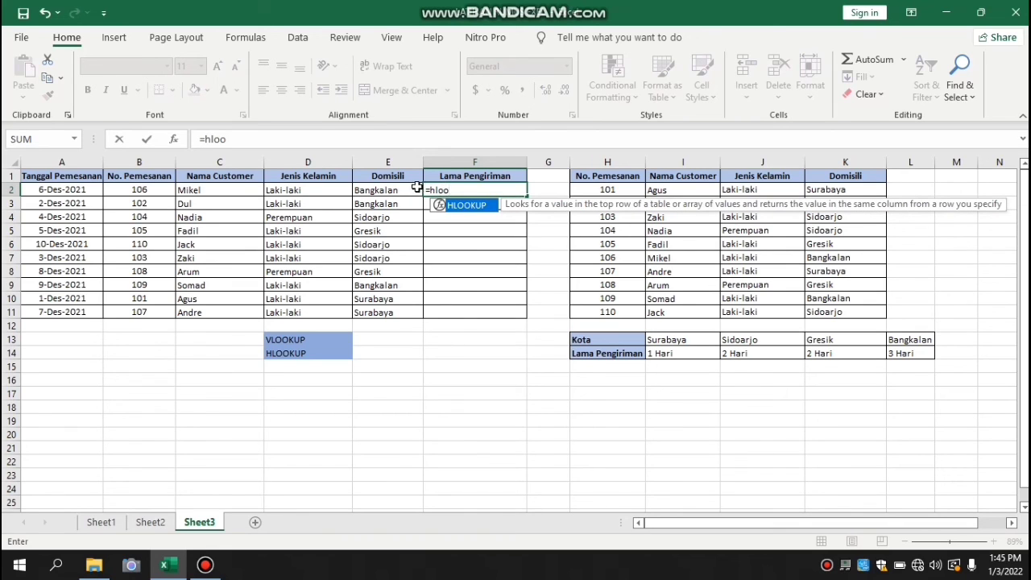
double_click(467, 205)
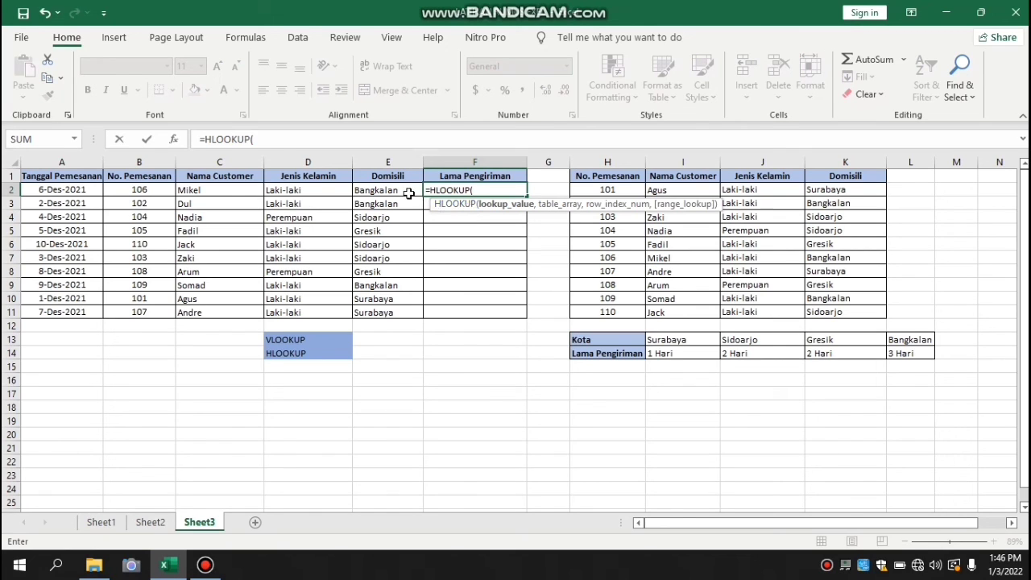
left_click(399, 193)
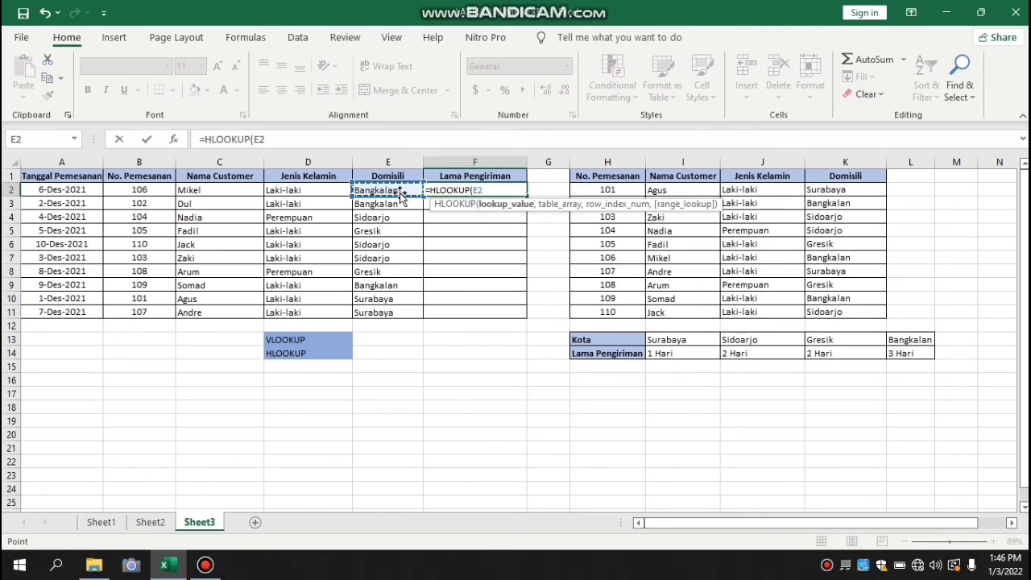
type(",")
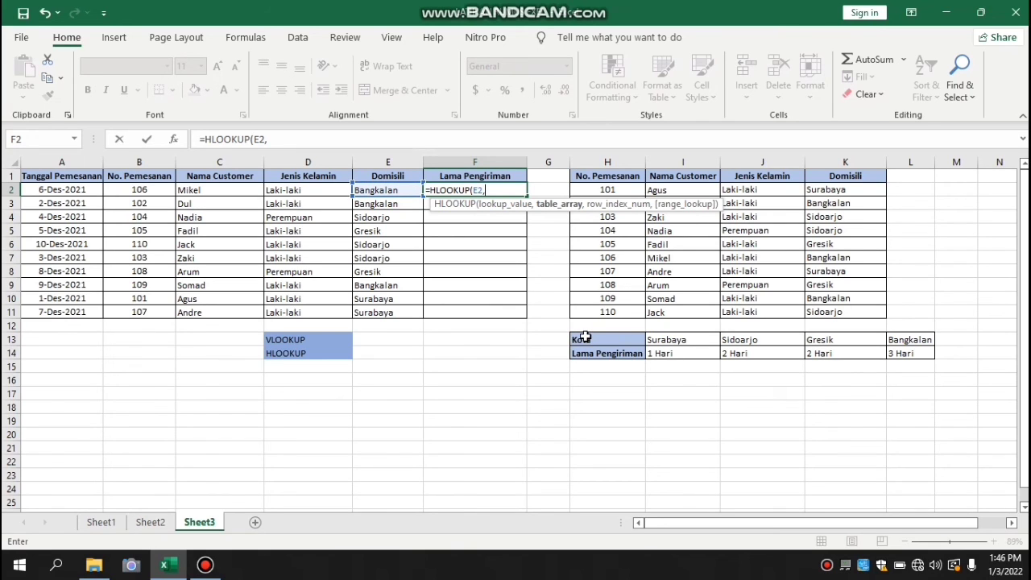
left_click_drag(585, 336, 907, 353)
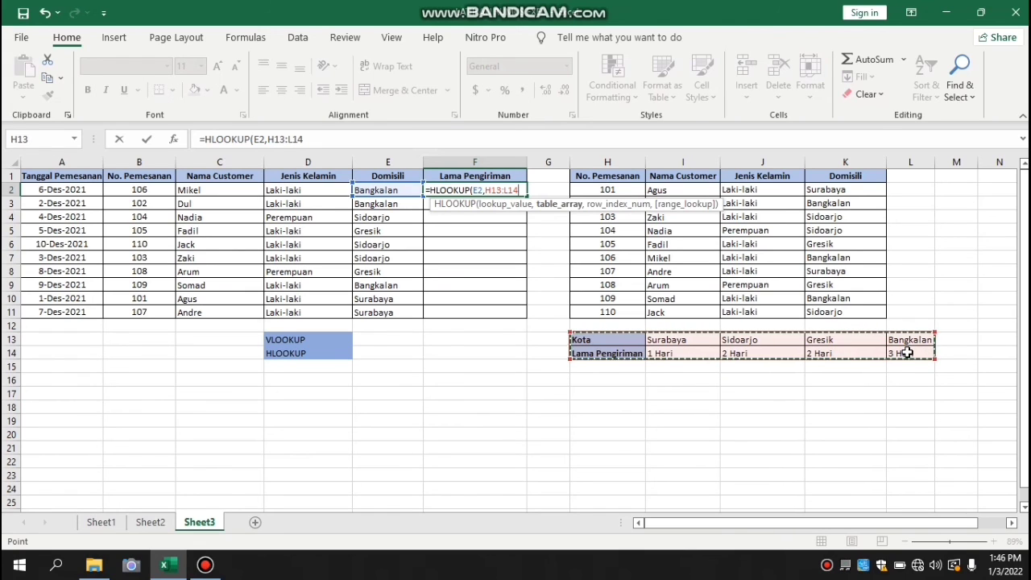
key("F4")
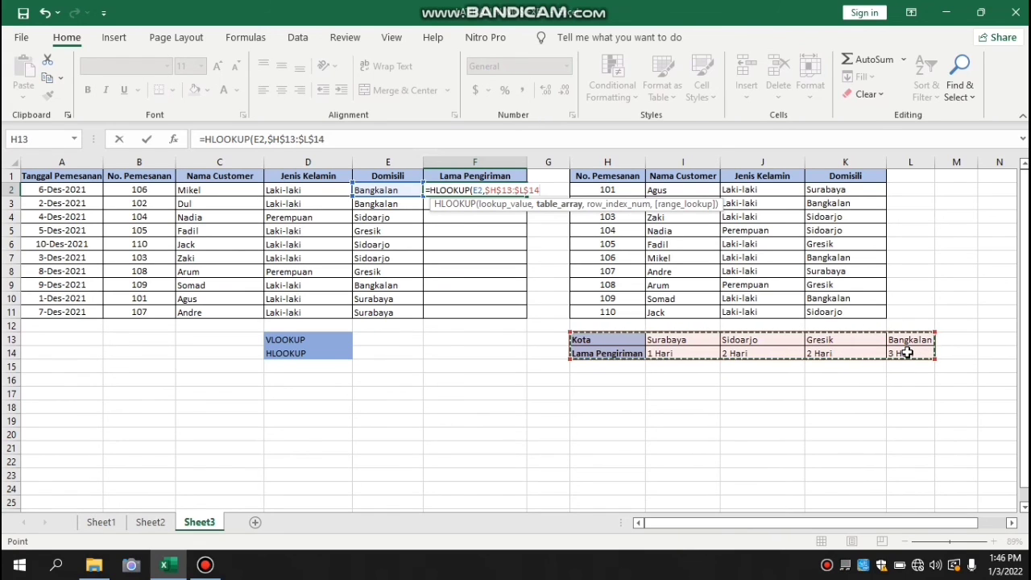
type(",")
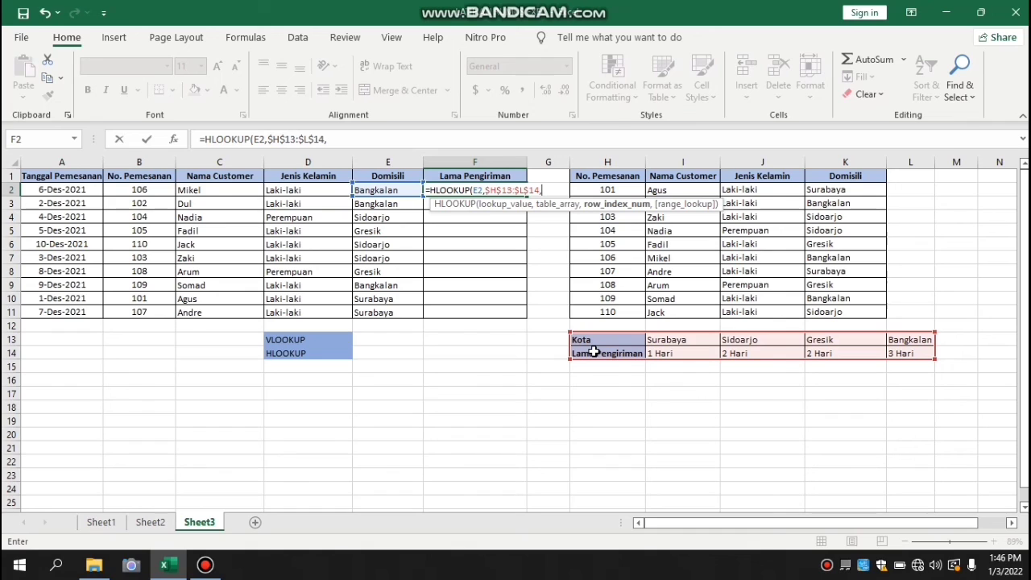
type("2,")
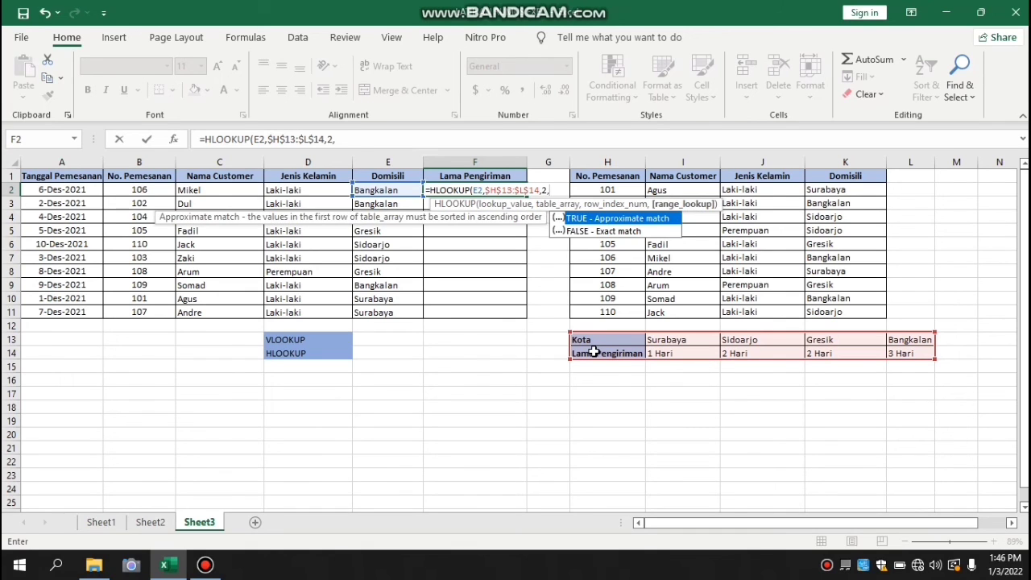
type("0)")
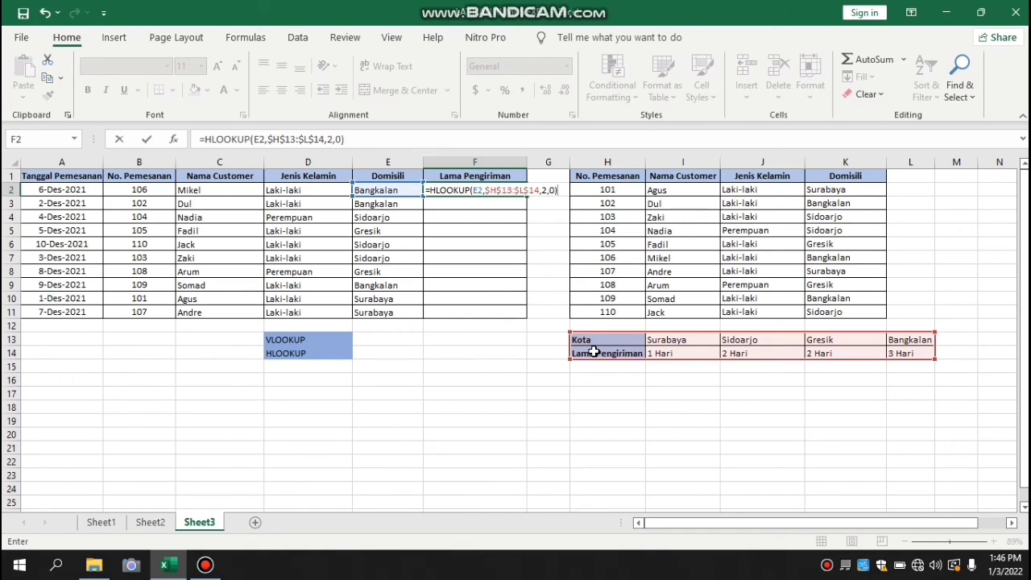
key("Return")
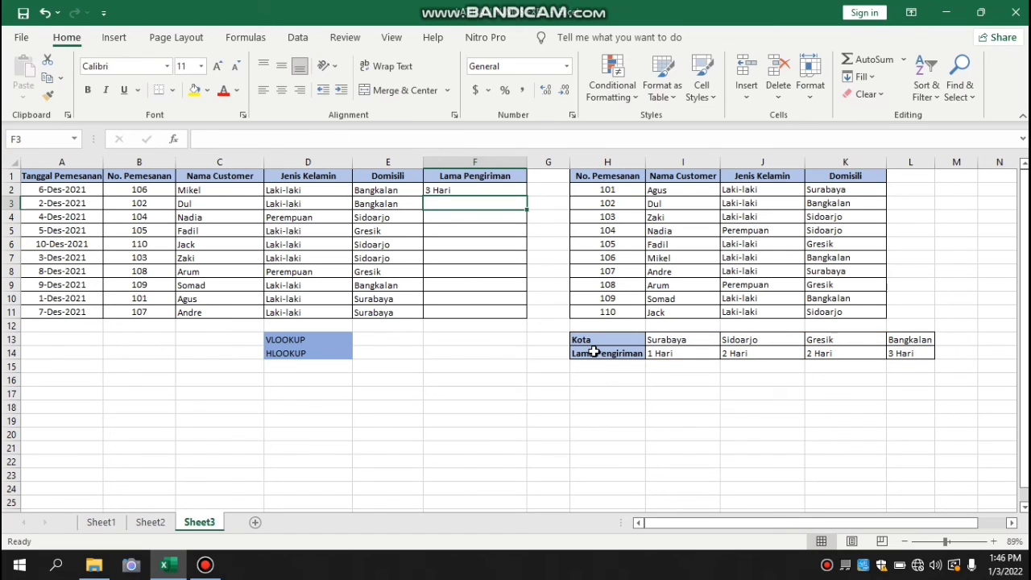
left_click(465, 190)
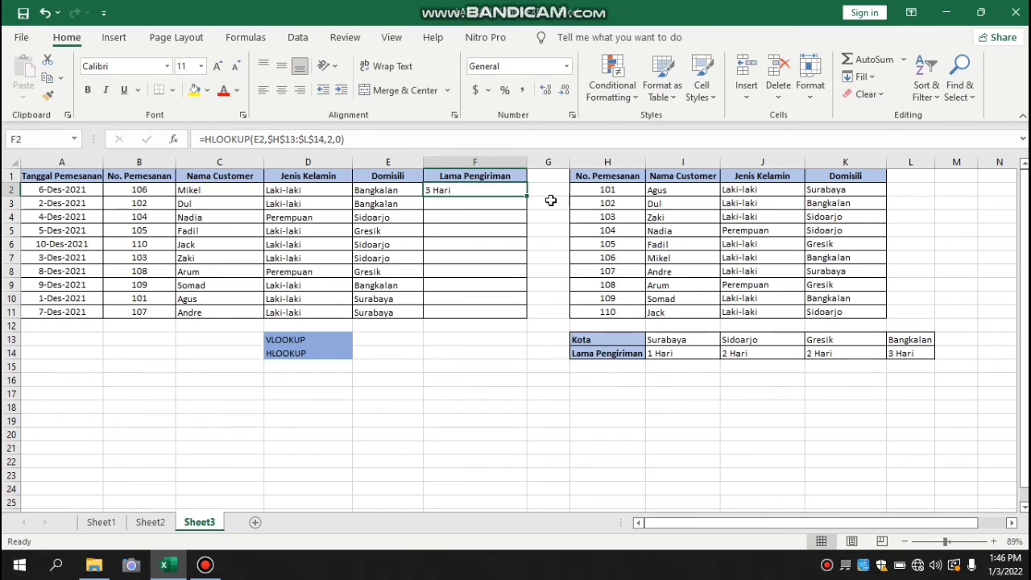
left_click_drag(528, 196, 524, 317)
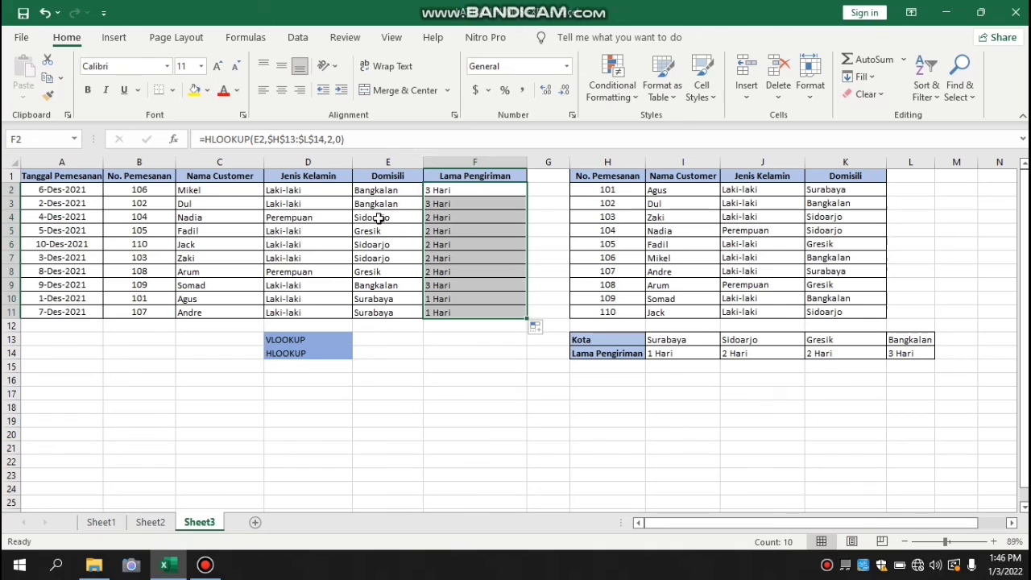